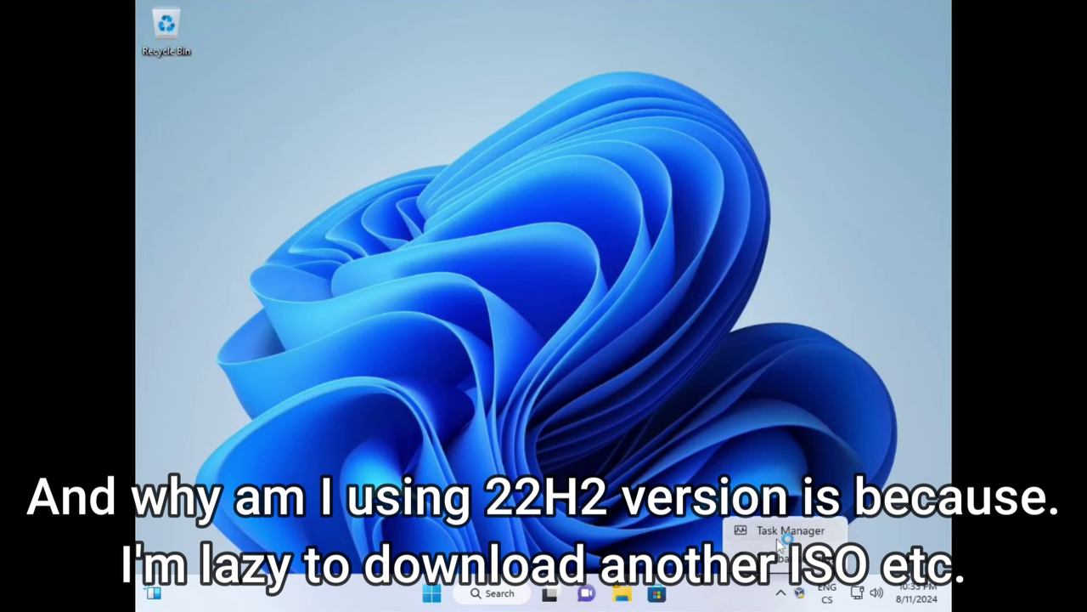
Open Task Manager, end the Windows Explorer process and reposition the Task Manager window.
{"action": "left_click", "coordinate": [776, 535]}
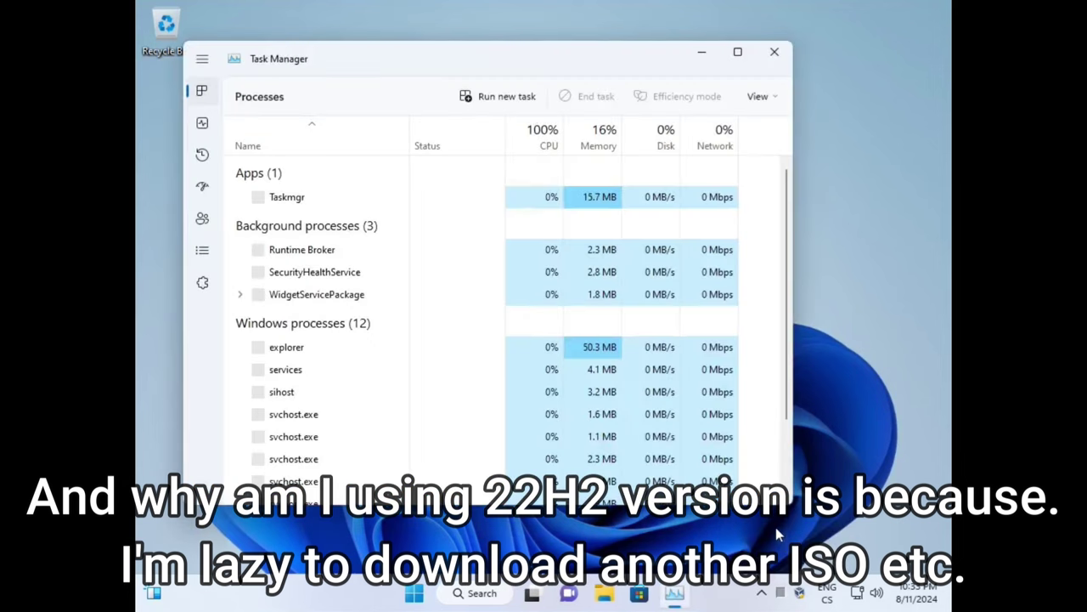
{"action": "scroll", "coordinate": [383, 383], "scroll_direction": "down", "scroll_amount": 15}
{"action": "right_click", "coordinate": [344, 448]}
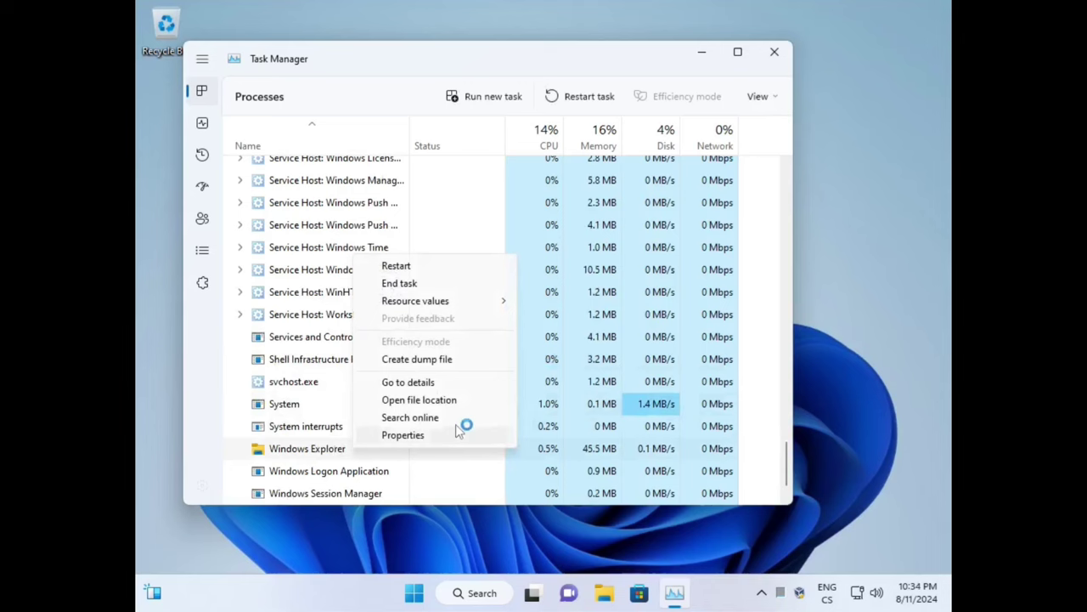
{"action": "left_click", "coordinate": [399, 283]}
{"action": "left_click_drag", "start_coordinate": [375, 93], "coordinate": [480, 75]}
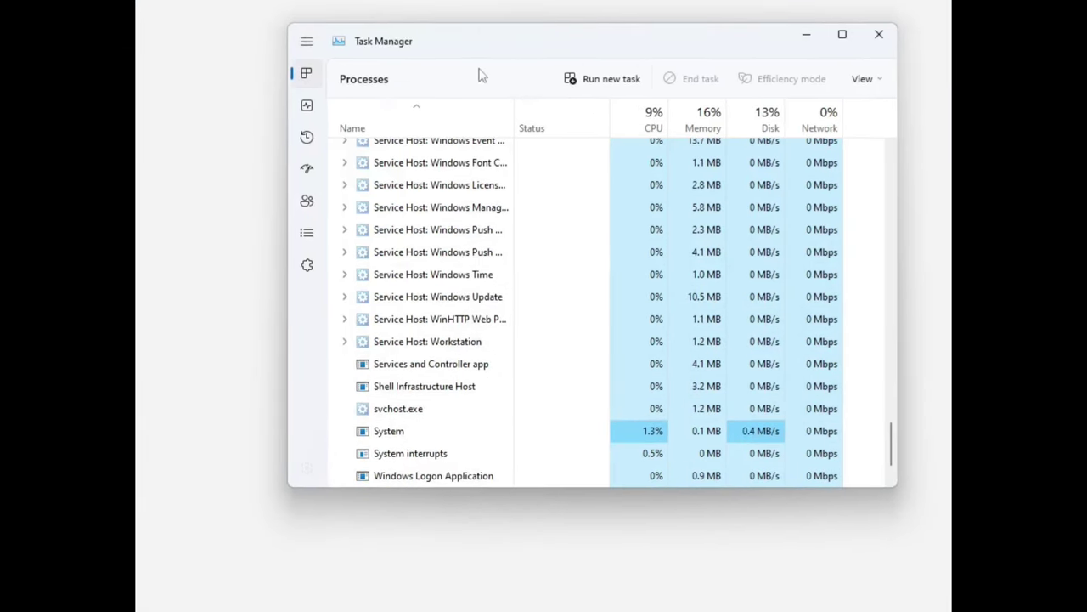
Launch cmd as a new task and map drive W: with subst W: F:\WindowsStuff\windowsfiles\XP64bit.
{"action": "left_click", "coordinate": [605, 78]}
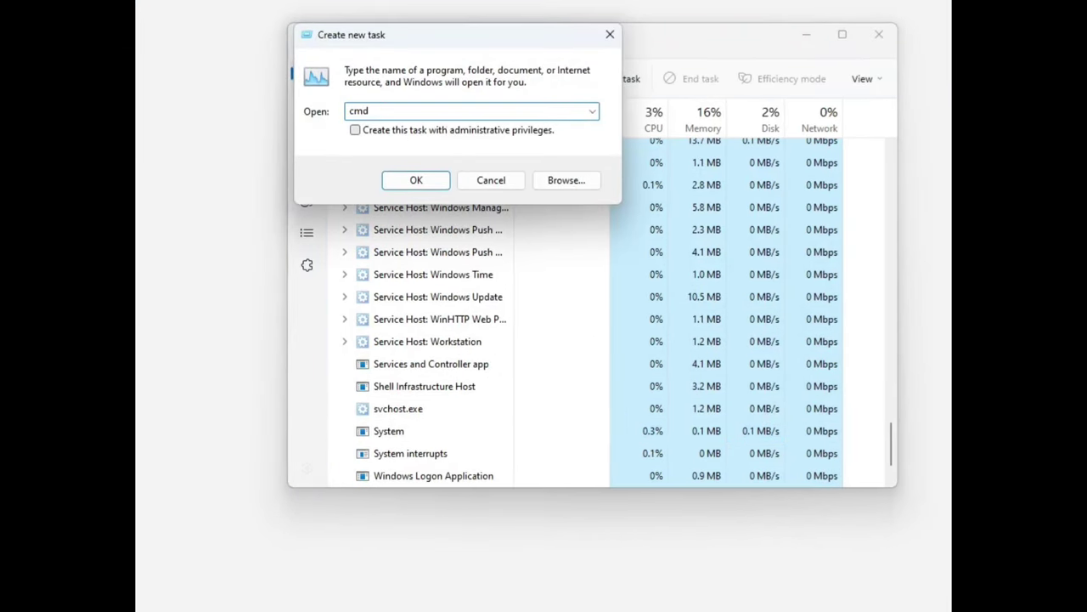
{"action": "left_click", "coordinate": [435, 188]}
{"action": "type", "text": "subst W: F:\\W"}
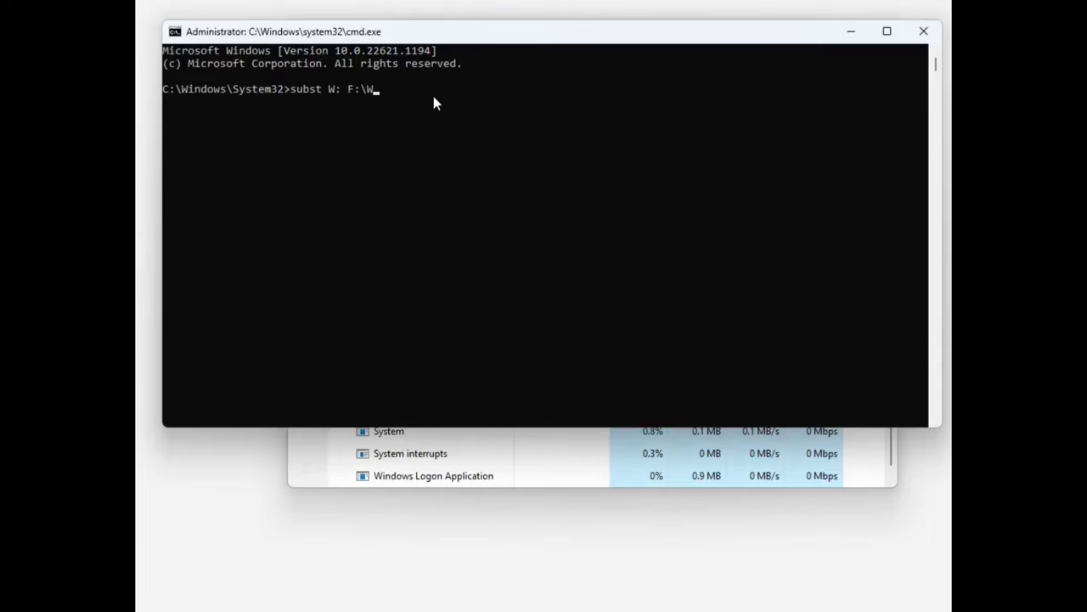
{"action": "type", "text": "indowsStuff\\windowsfiles\\XP64bit"}
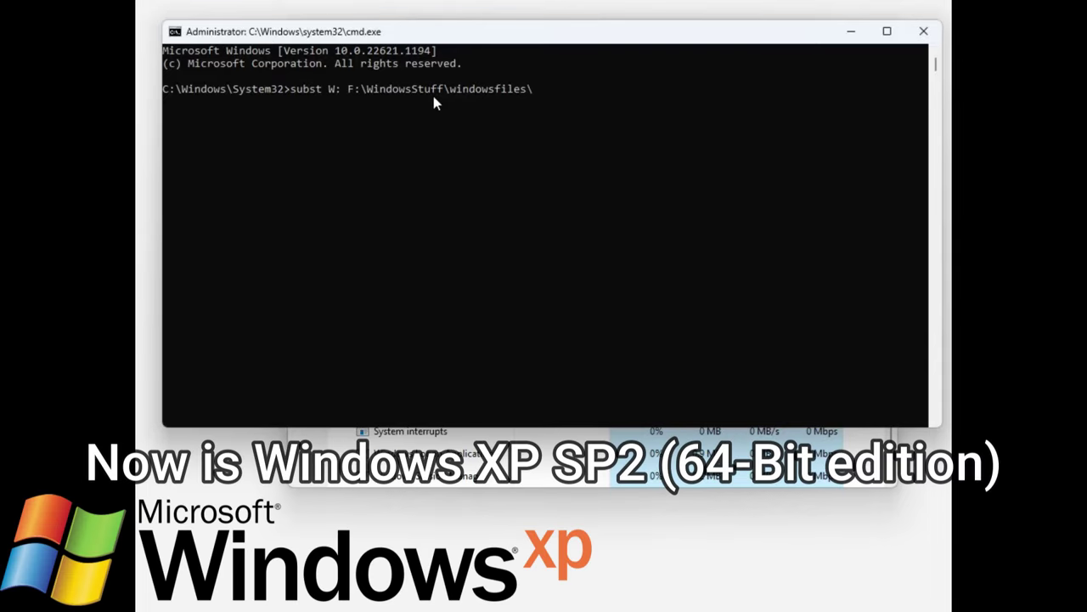
{"action": "key", "text": "Return"}
Start another new task in Task Manager and browse to the explorer program in W:\WINDOWS.
{"action": "left_click", "coordinate": [545, 486]}
{"action": "left_click", "coordinate": [602, 79]}
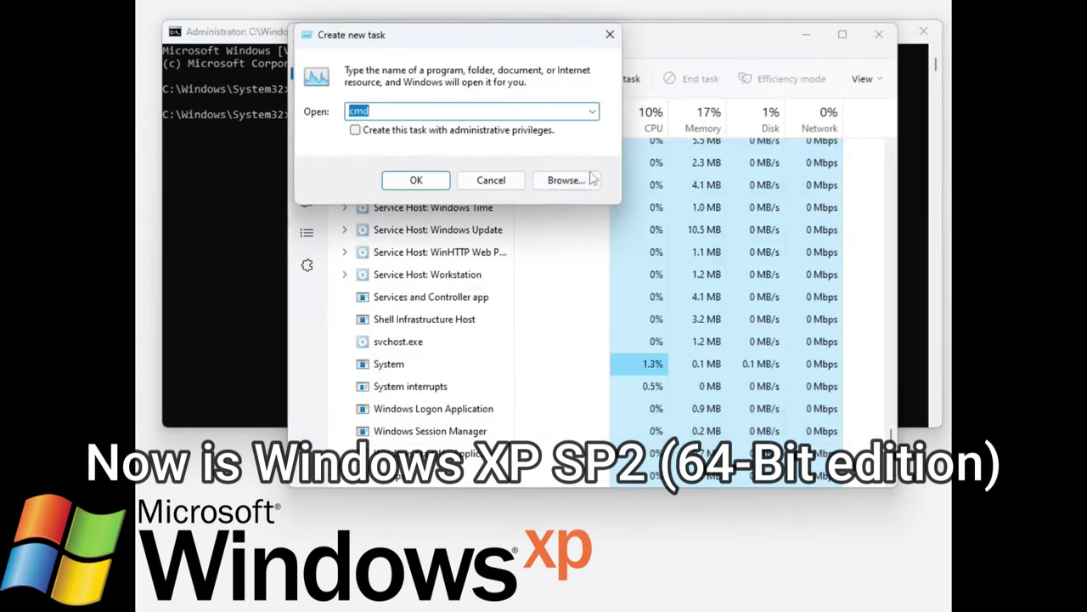
{"action": "left_click", "coordinate": [566, 180]}
{"action": "scroll", "coordinate": [419, 344], "scroll_direction": "down", "scroll_amount": 2}
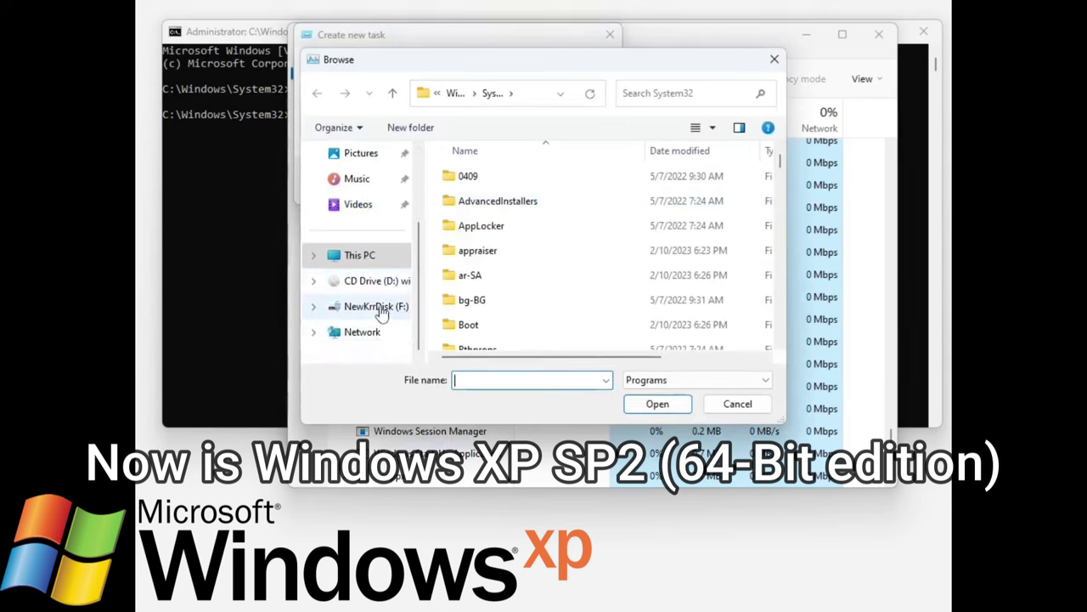
{"action": "left_click", "coordinate": [360, 255]}
{"action": "double_click", "coordinate": [588, 339]}
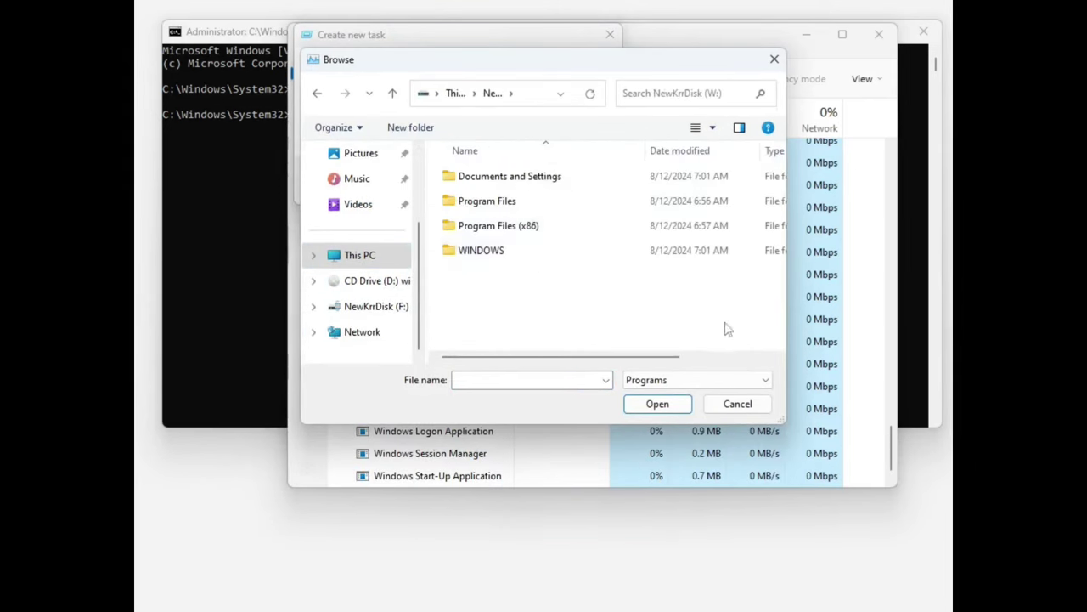
{"action": "double_click", "coordinate": [544, 253]}
{"action": "scroll", "coordinate": [545, 262], "scroll_direction": "down", "scroll_amount": 5}
{"action": "scroll", "coordinate": [527, 272], "scroll_direction": "down", "scroll_amount": 5}
{"action": "left_click", "coordinate": [497, 295]}
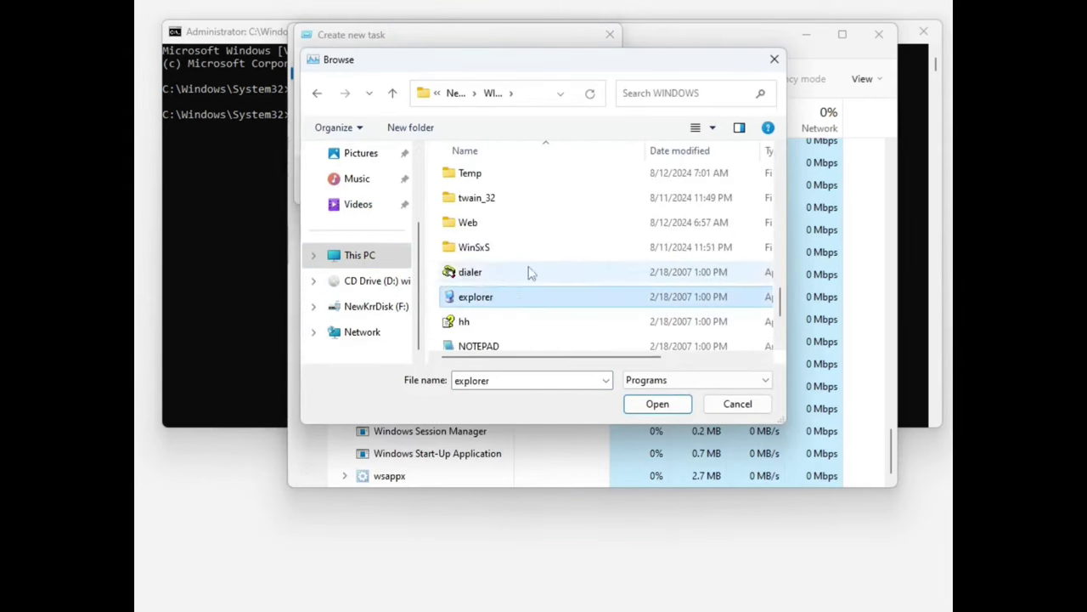
Set explorer's compatibility to Windows Vista, run as administrator, register for restart and use legacy display ICC color management.
{"action": "right_click", "coordinate": [514, 299]}
{"action": "left_click", "coordinate": [610, 560]}
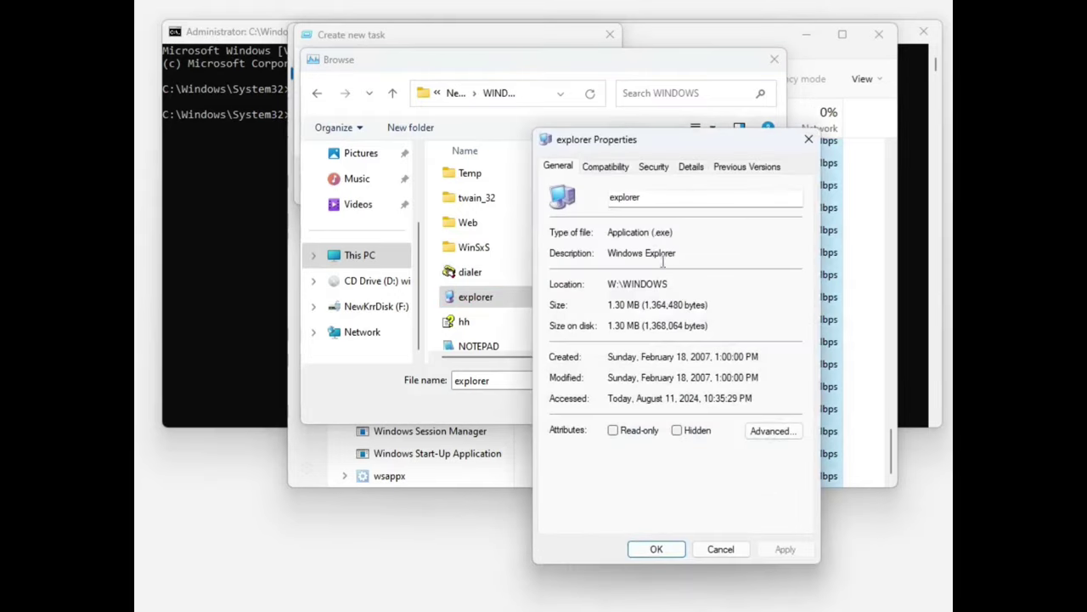
{"action": "left_click", "coordinate": [609, 167]}
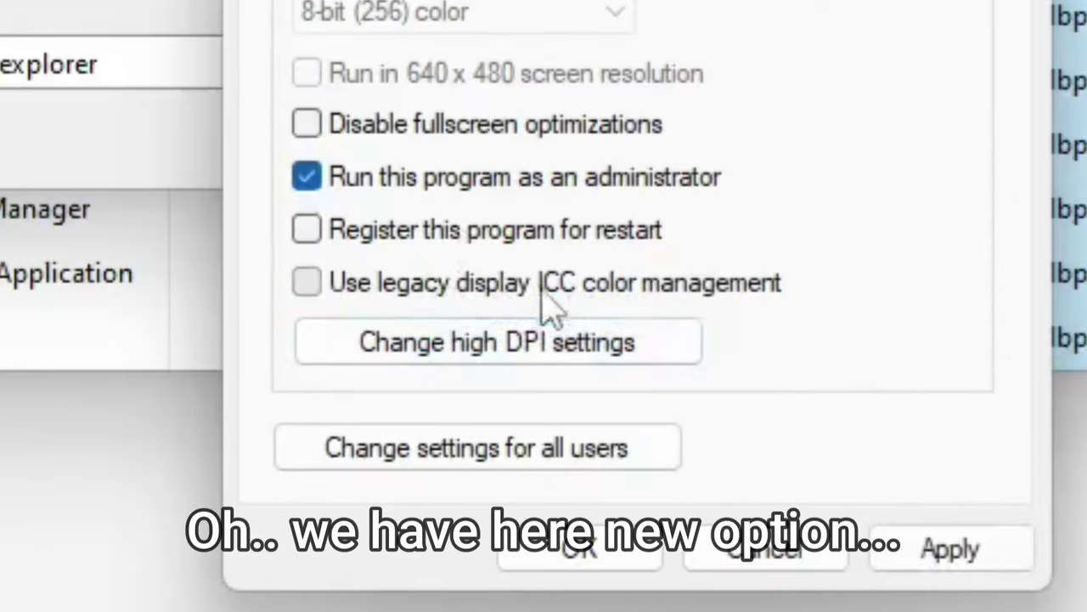
{"action": "left_click", "coordinate": [544, 292]}
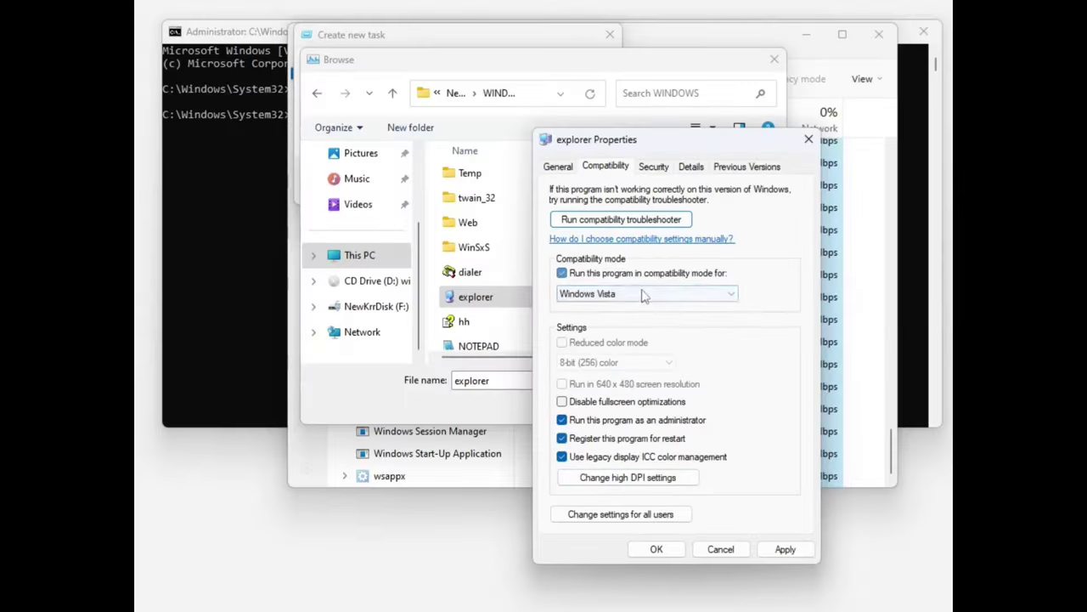
{"action": "left_click", "coordinate": [643, 294]}
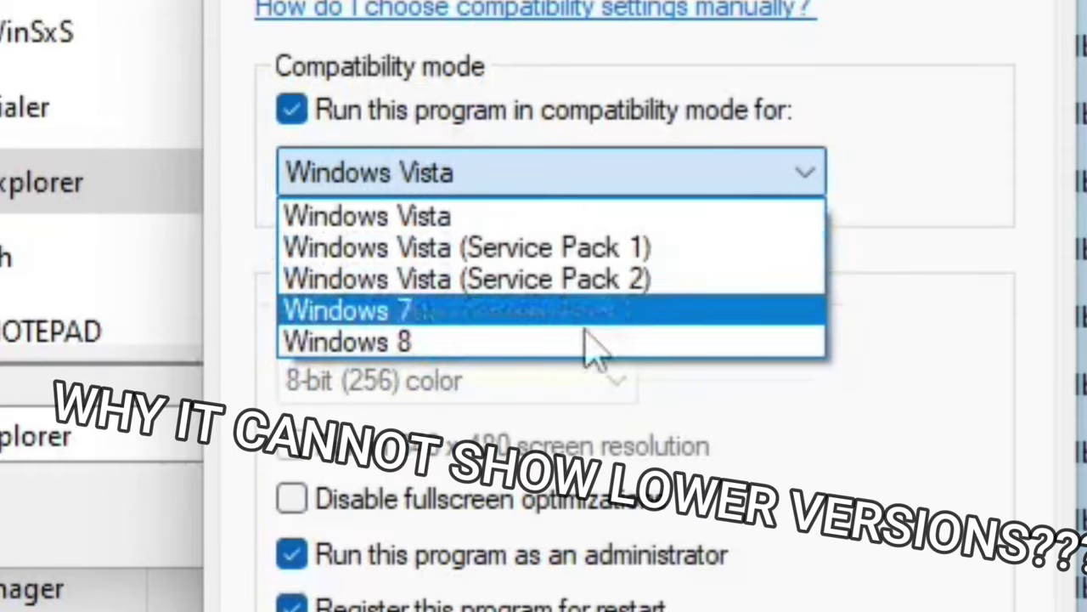
{"action": "left_click", "coordinate": [465, 217]}
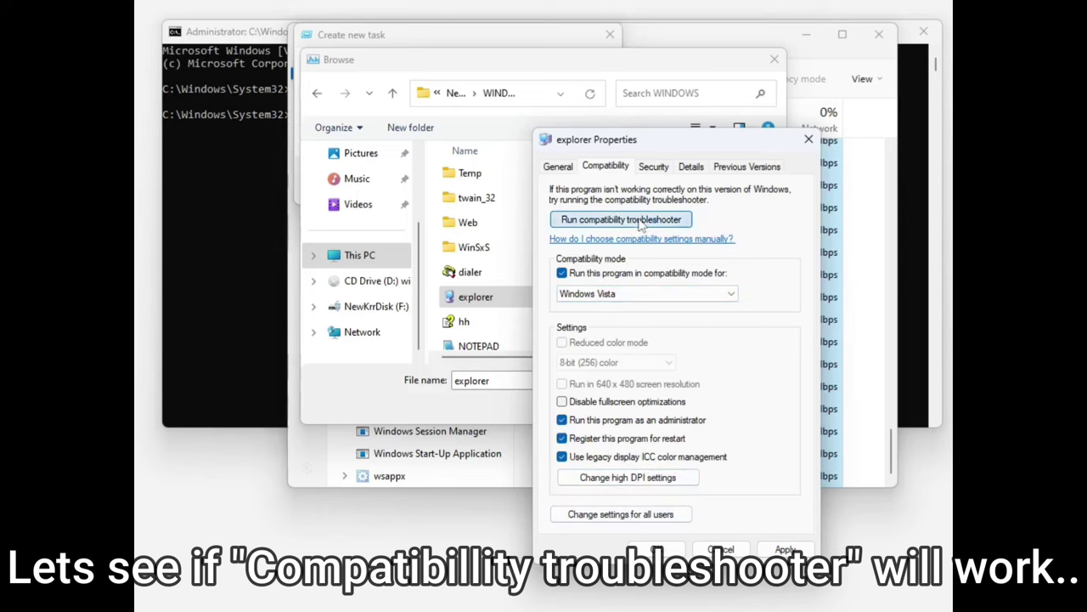
{"action": "left_click", "coordinate": [640, 220]}
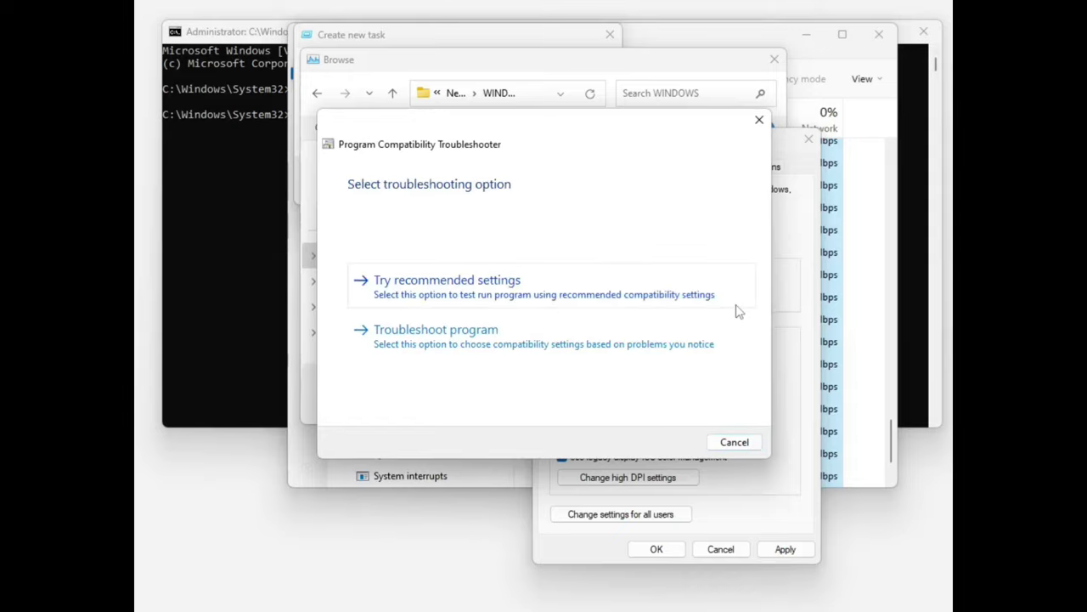
{"action": "left_click", "coordinate": [552, 337]}
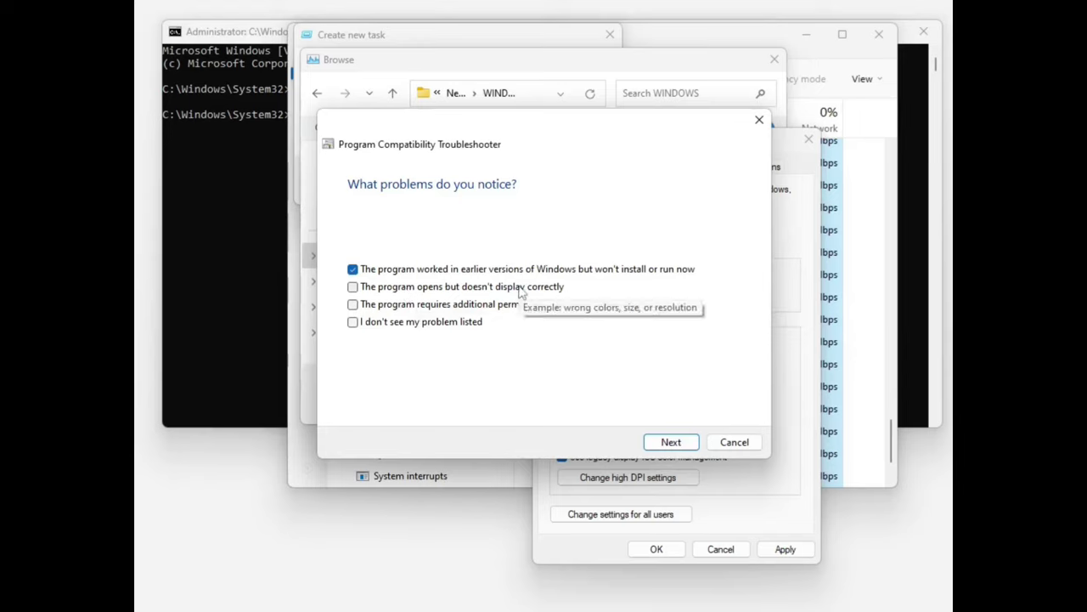
{"action": "left_click", "coordinate": [671, 442]}
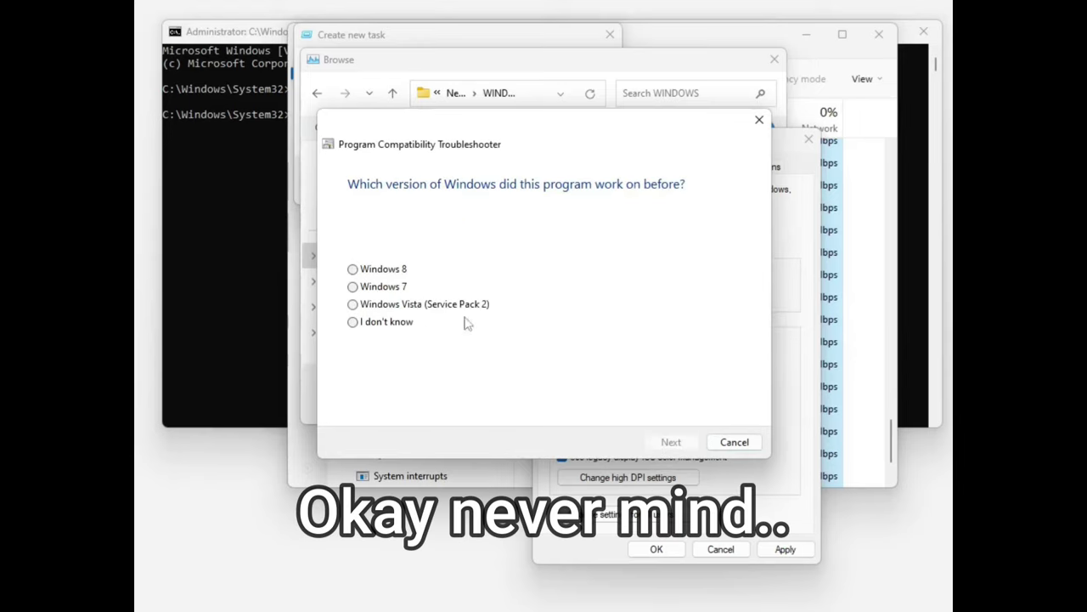
{"action": "left_click", "coordinate": [673, 440]}
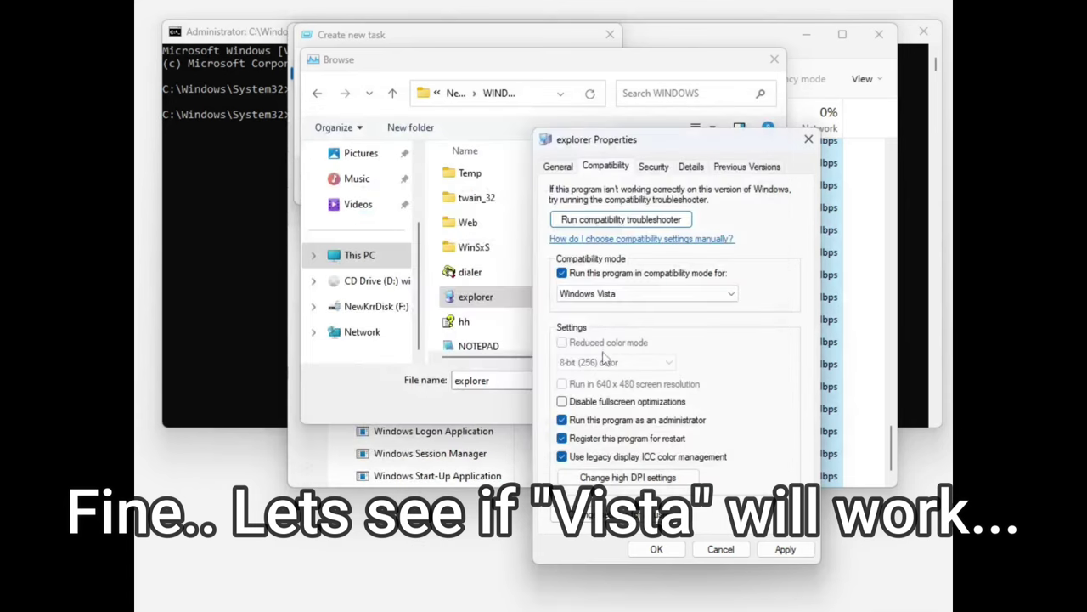
Apply explorer's Windows Vista compatibility settings and try to run W:\WINDOWS\explorer.exe with administrative privileges.
{"action": "left_click", "coordinate": [616, 294]}
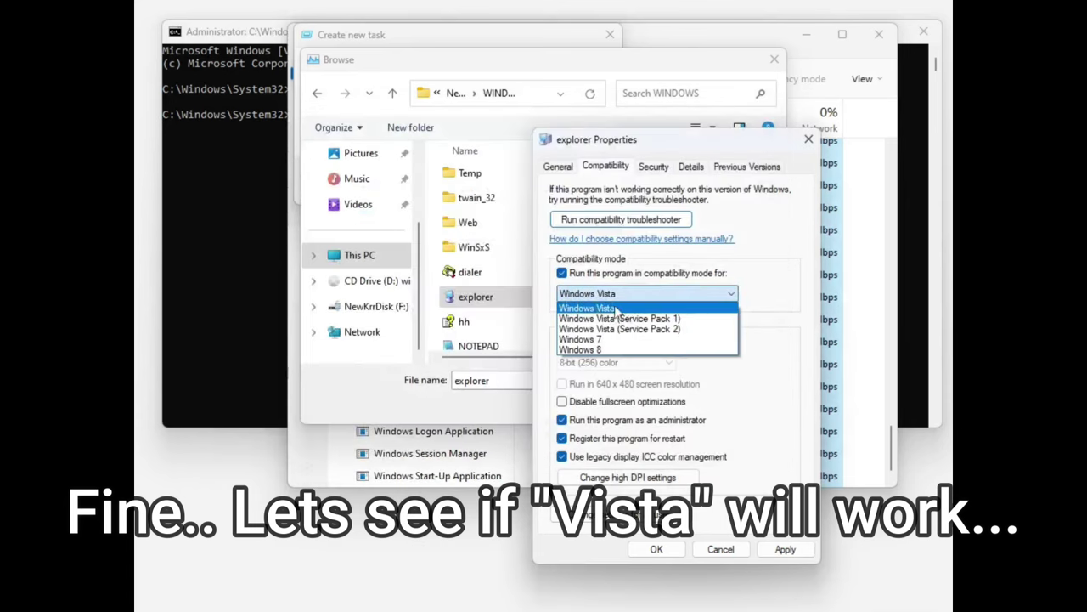
{"action": "left_click", "coordinate": [616, 309]}
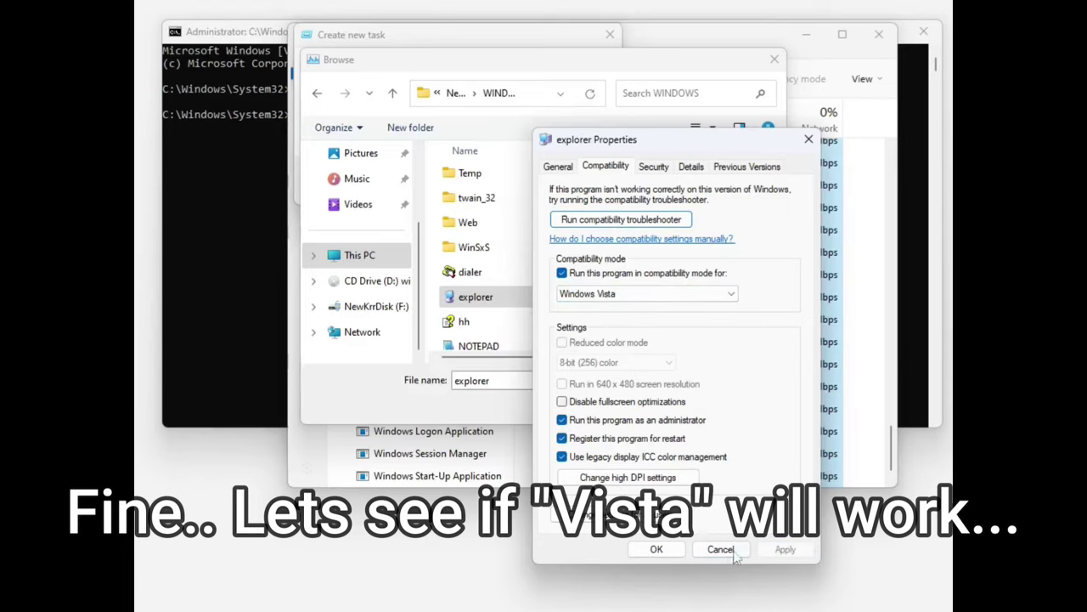
{"action": "left_click", "coordinate": [656, 549]}
{"action": "left_click", "coordinate": [660, 403]}
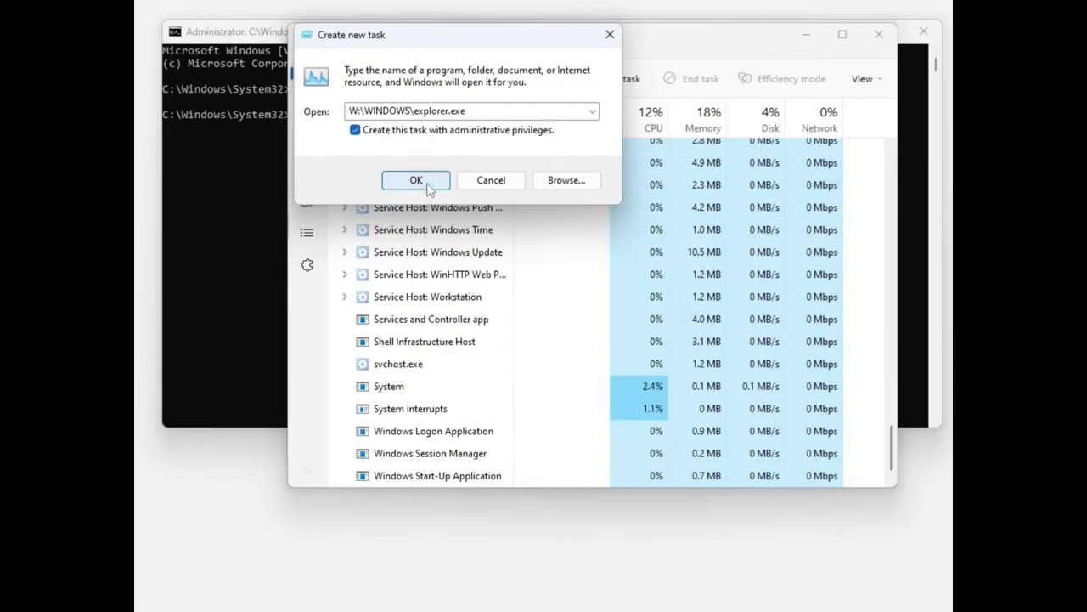
{"action": "left_click", "coordinate": [429, 189]}
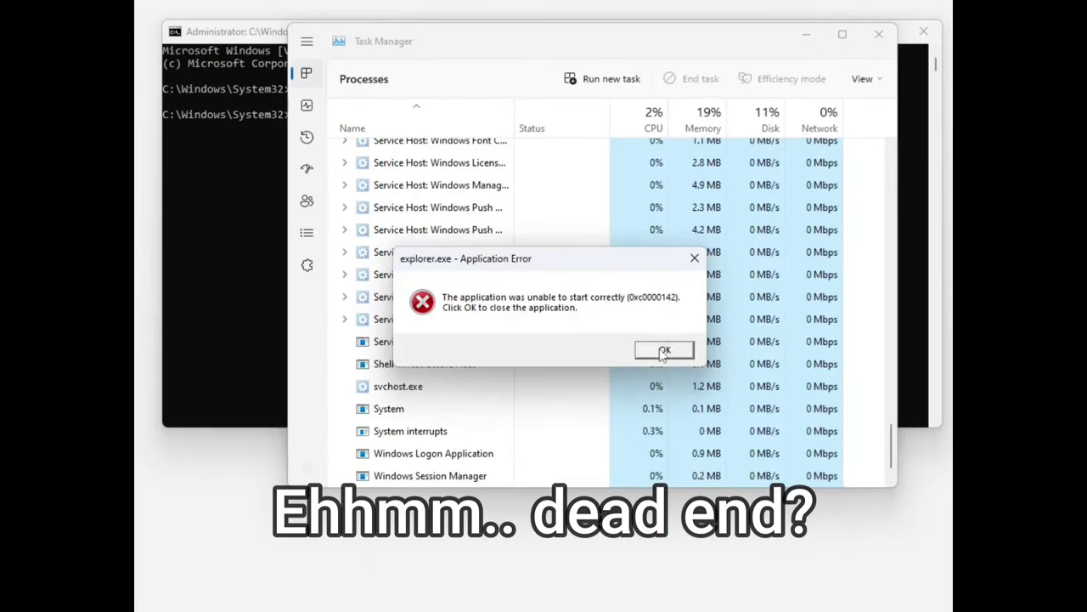
{"action": "left_click", "coordinate": [664, 351]}
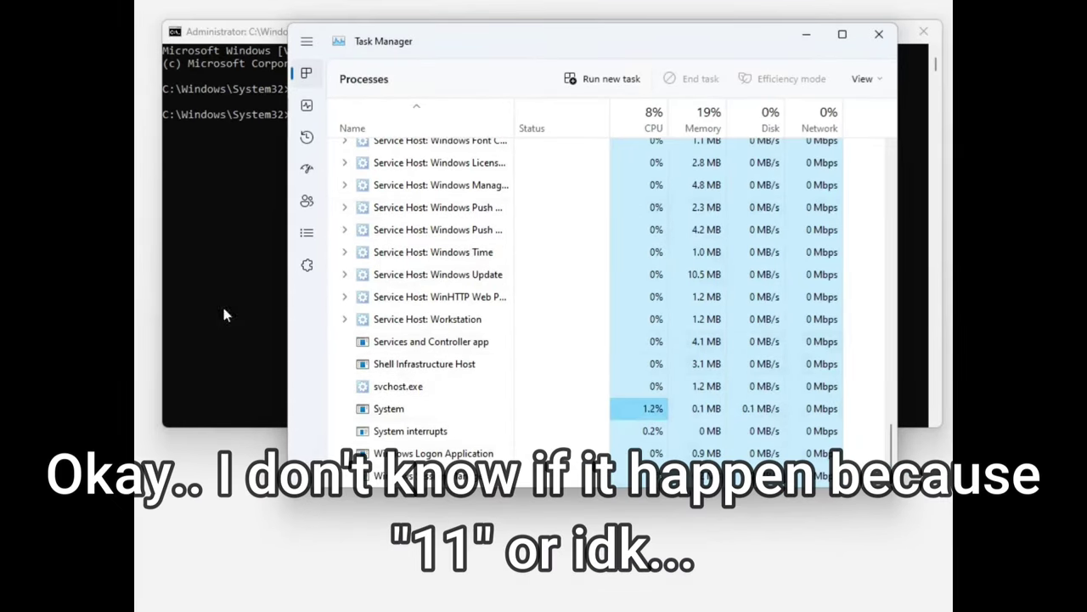
Map drive W: to the Vista files in the command prompt with subst W: F:\WindowsStuff\WindowsFiles\Vista64bit.
{"action": "left_click", "coordinate": [241, 168]}
{"action": "type", "text": "subst W: F:\\WindowsStuff\\WindowsFiles\\Vista64bit"}
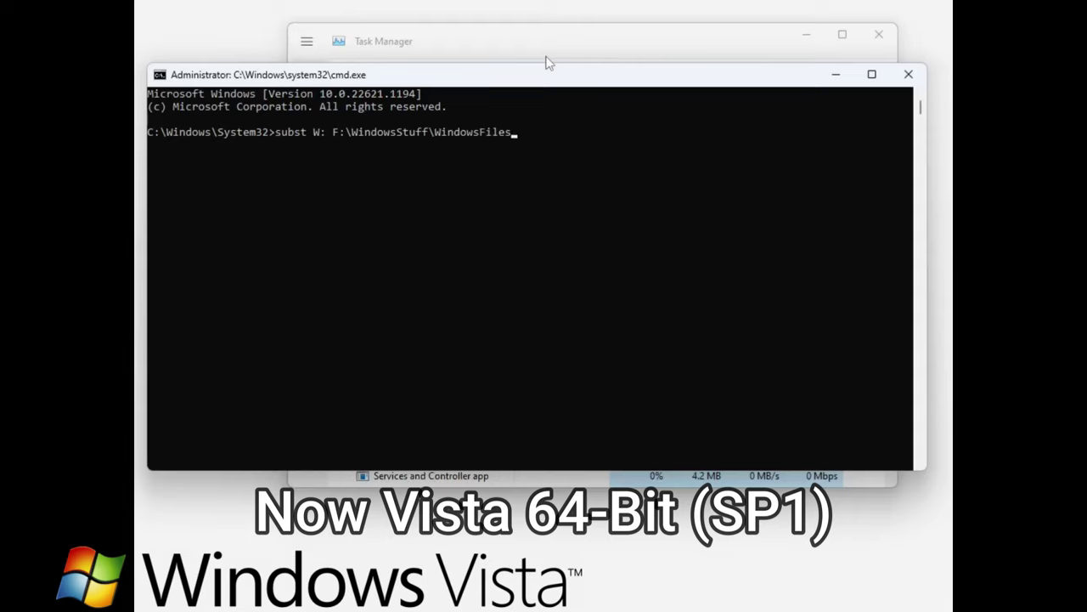
Start a new task in Task Manager and select the Vista explorer program in the Windows folder of drive W:.
{"action": "left_click", "coordinate": [728, 42]}
{"action": "left_click", "coordinate": [595, 77]}
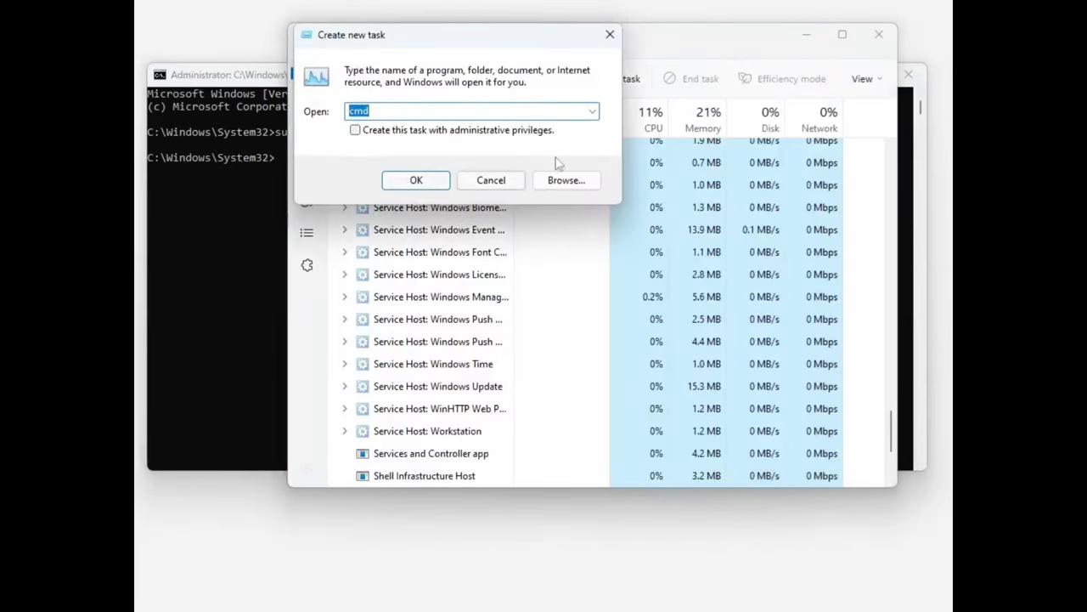
{"action": "left_click", "coordinate": [565, 178]}
{"action": "scroll", "coordinate": [549, 310], "scroll_direction": "down", "scroll_amount": 8}
{"action": "scroll", "coordinate": [359, 234], "scroll_direction": "down", "scroll_amount": 2}
{"action": "left_click", "coordinate": [359, 255]}
{"action": "scroll", "coordinate": [549, 317], "scroll_direction": "down", "scroll_amount": 1}
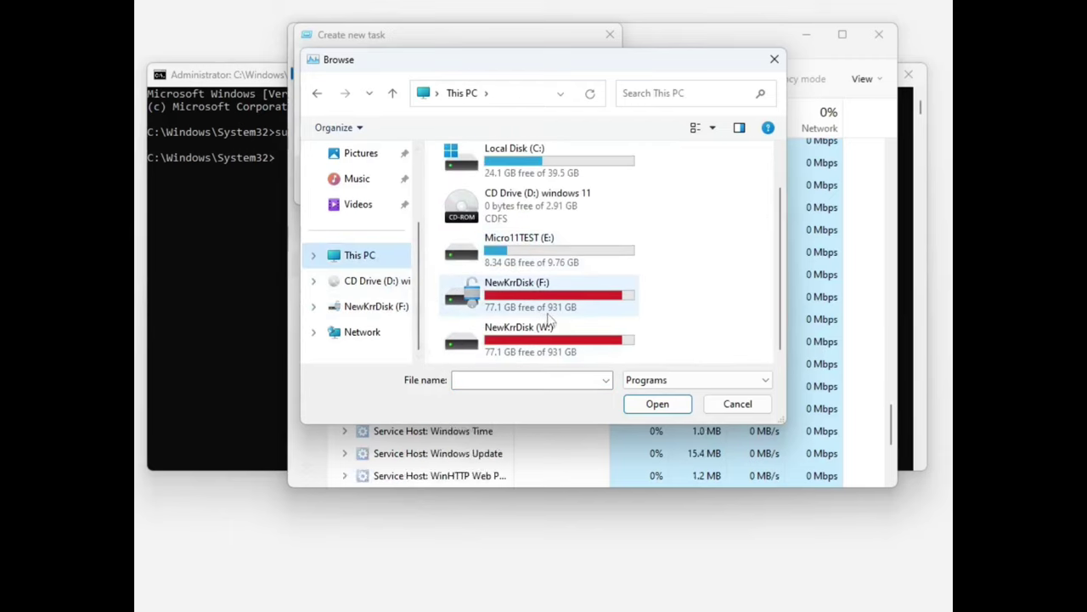
{"action": "double_click", "coordinate": [547, 332]}
{"action": "double_click", "coordinate": [475, 299]}
{"action": "scroll", "coordinate": [536, 284], "scroll_direction": "down", "scroll_amount": 10}
{"action": "scroll", "coordinate": [498, 250], "scroll_direction": "up", "scroll_amount": 1}
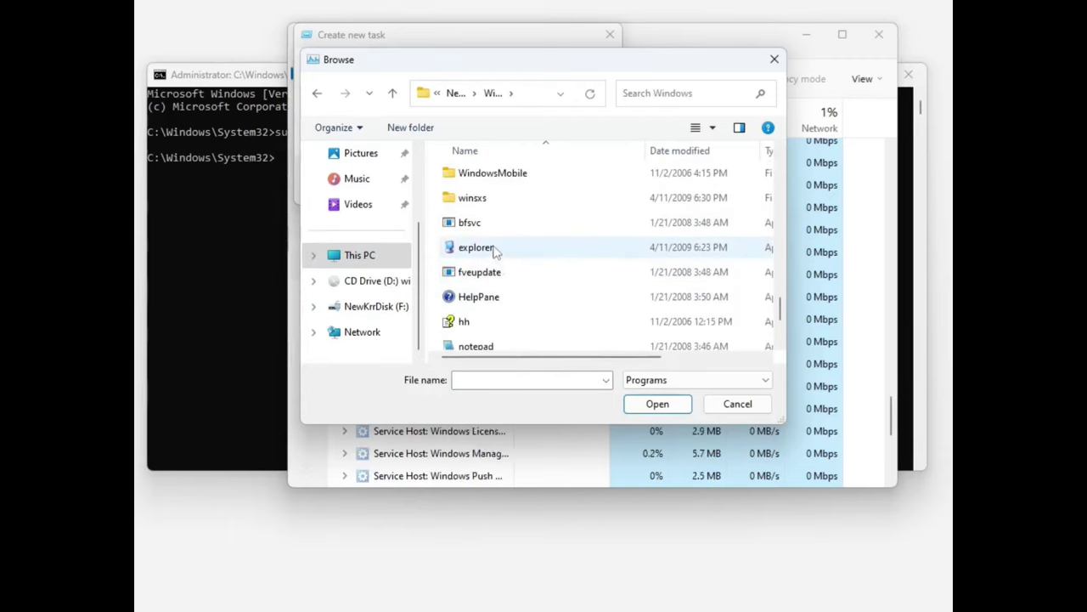
{"action": "left_click", "coordinate": [496, 250]}
Review the compatibility settings in the properties of the Vista explorer program.
{"action": "right_click", "coordinate": [517, 255]}
{"action": "left_click", "coordinate": [616, 554]}
{"action": "left_click", "coordinate": [594, 166]}
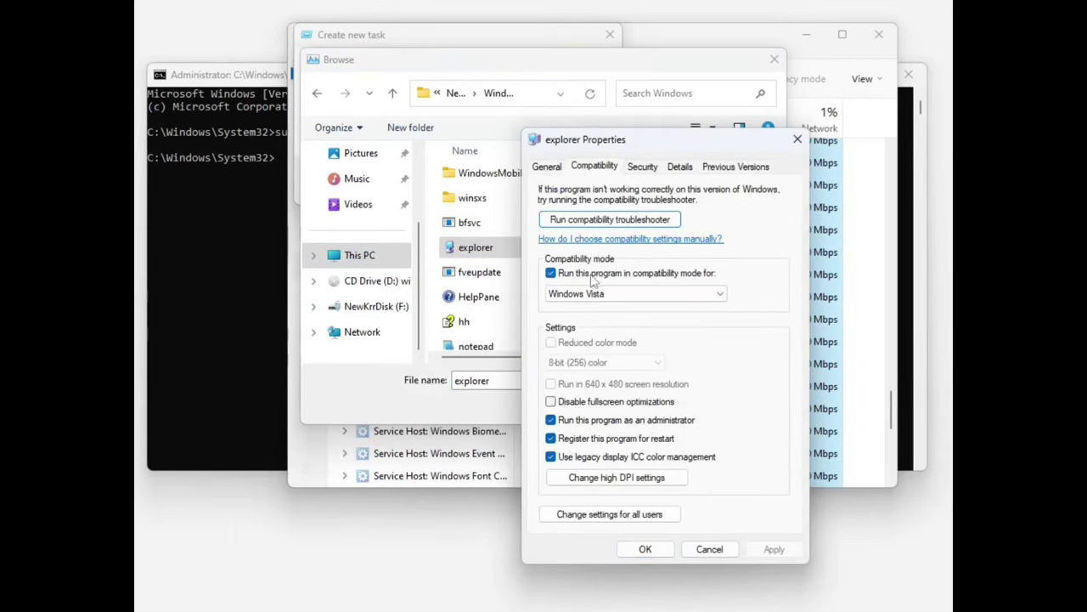
{"action": "left_click", "coordinate": [666, 553]}
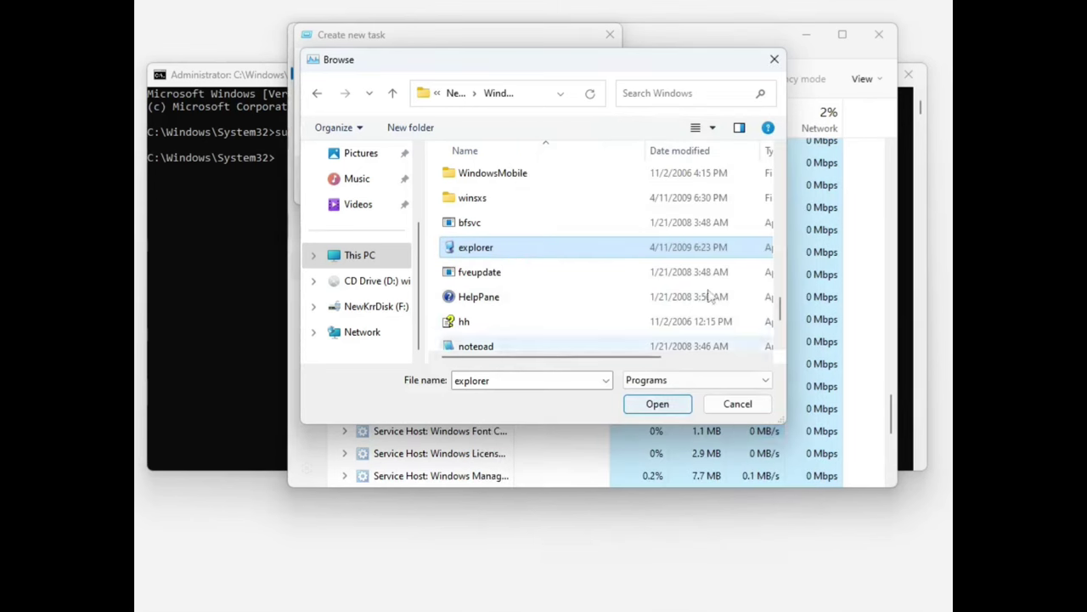
Try to run W:\Windows\explorer.exe as a new task without administrative privileges.
{"action": "left_click", "coordinate": [667, 405]}
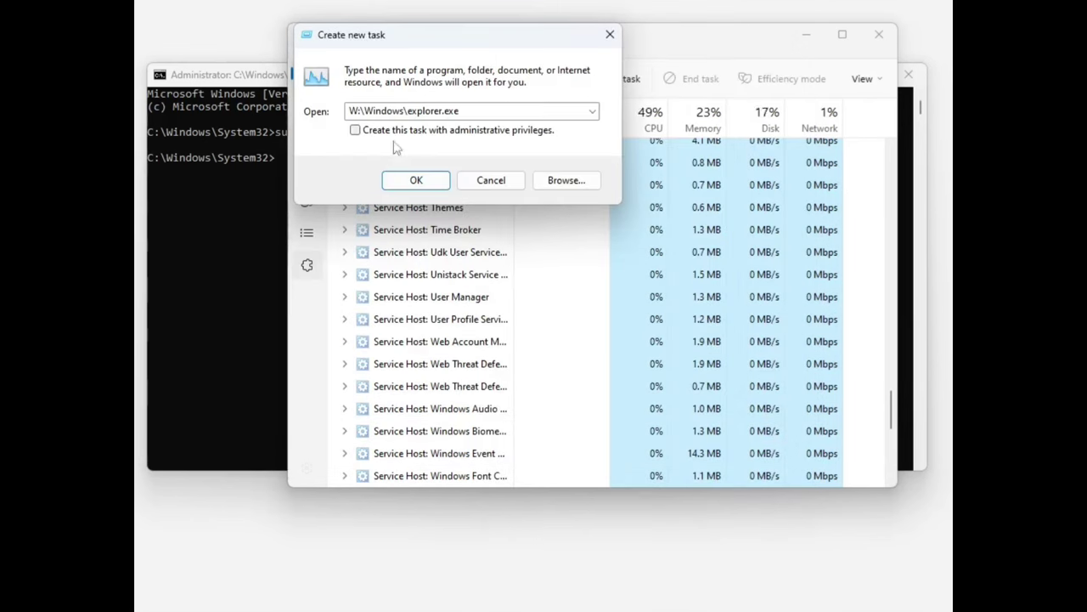
{"action": "left_click", "coordinate": [436, 182]}
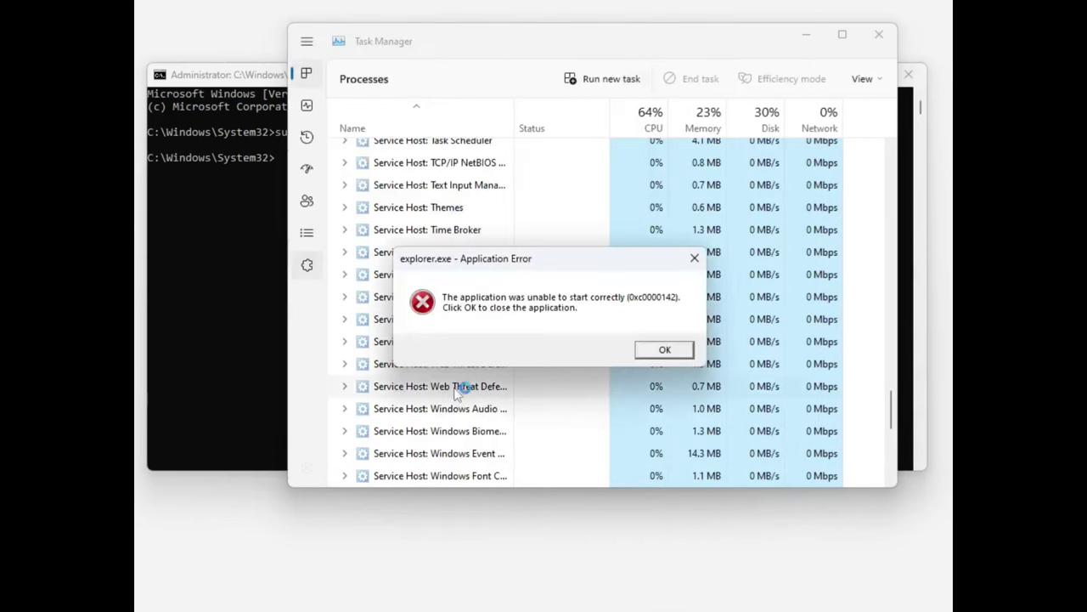
{"action": "left_click", "coordinate": [666, 350]}
Create a new task with administrative privileges and browse to explorer in W:\Windows again.
{"action": "left_click", "coordinate": [609, 79]}
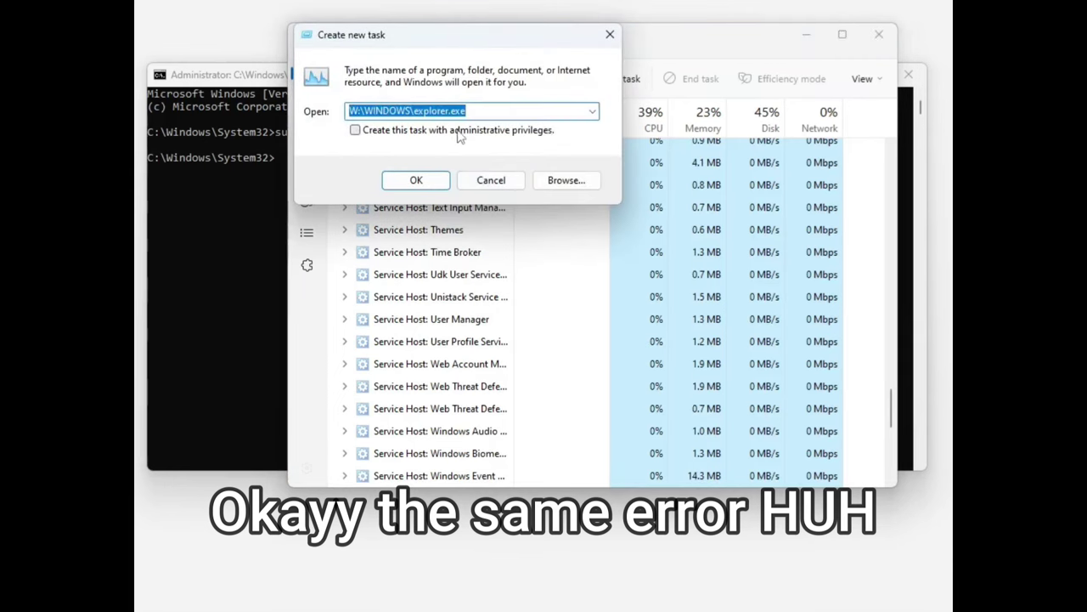
{"action": "left_click", "coordinate": [357, 131]}
{"action": "left_click", "coordinate": [562, 178]}
{"action": "scroll", "coordinate": [569, 272], "scroll_direction": "down", "scroll_amount": 15}
Set the Vista explorer program's compatibility mode to Windows Vista (Service Pack 2) in its properties and apply the change.
{"action": "right_click", "coordinate": [498, 247]}
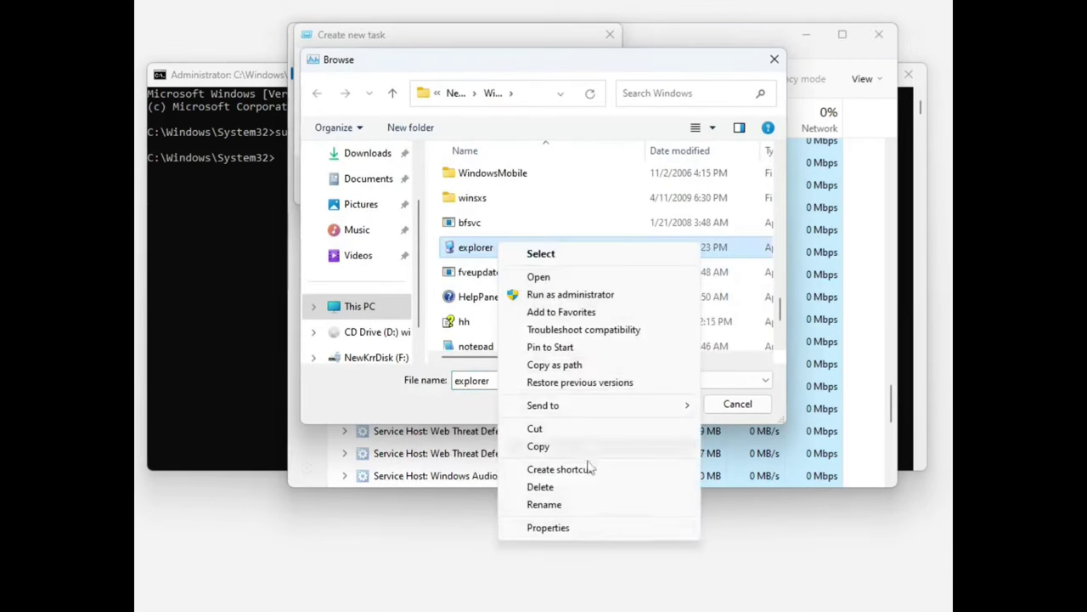
{"action": "left_click", "coordinate": [547, 524]}
{"action": "left_click", "coordinate": [577, 167]}
{"action": "left_click", "coordinate": [617, 293]}
{"action": "left_click", "coordinate": [616, 329]}
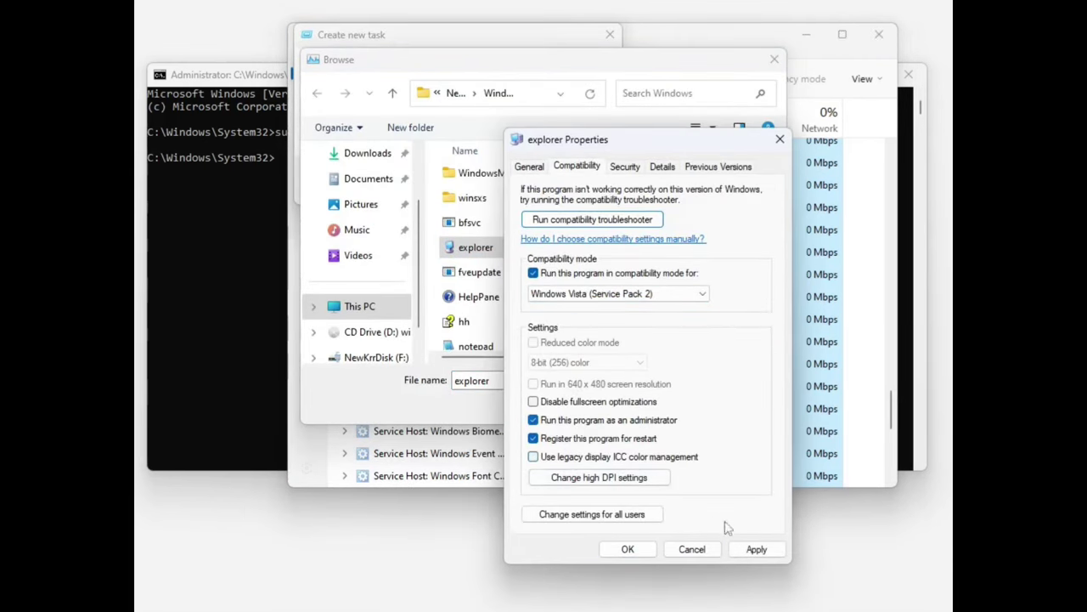
{"action": "left_click", "coordinate": [755, 549]}
Turn on the program DPI scaling fix and the high DPI scaling override for the Vista explorer, choosing an option for each.
{"action": "left_click", "coordinate": [599, 477]}
{"action": "left_click", "coordinate": [579, 282]}
{"action": "left_click", "coordinate": [663, 381]}
{"action": "left_click", "coordinate": [628, 406]}
{"action": "left_click", "coordinate": [580, 447]}
{"action": "left_click", "coordinate": [663, 468]}
{"action": "left_click", "coordinate": [639, 494]}
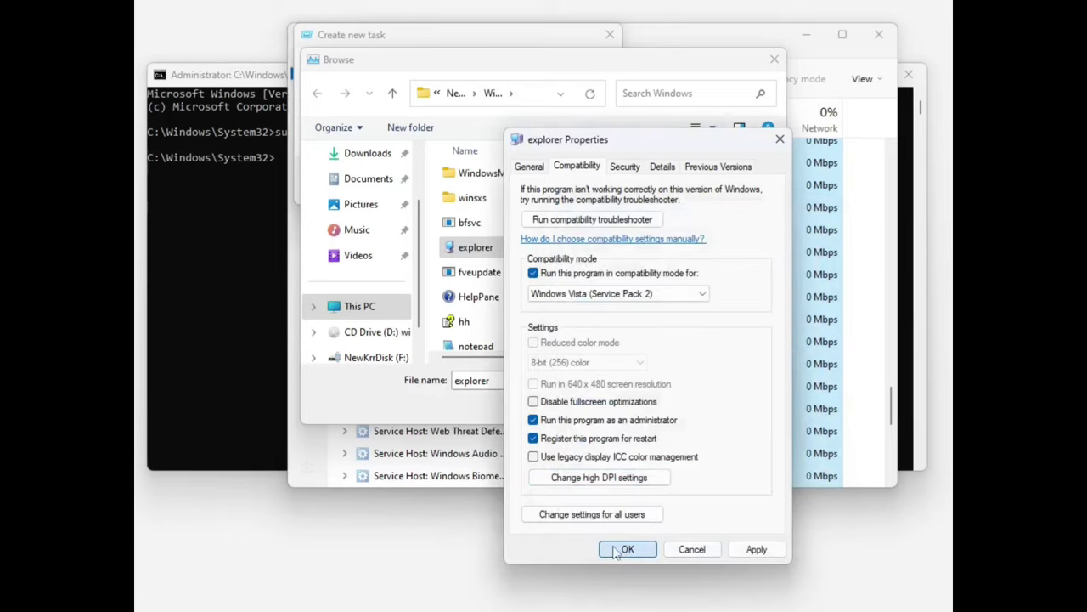
Accept the Vista explorer's properties and try to run the program from W:\Windows as a new task.
{"action": "left_click", "coordinate": [627, 549]}
{"action": "left_click", "coordinate": [680, 403]}
{"action": "key", "text": "Return"}
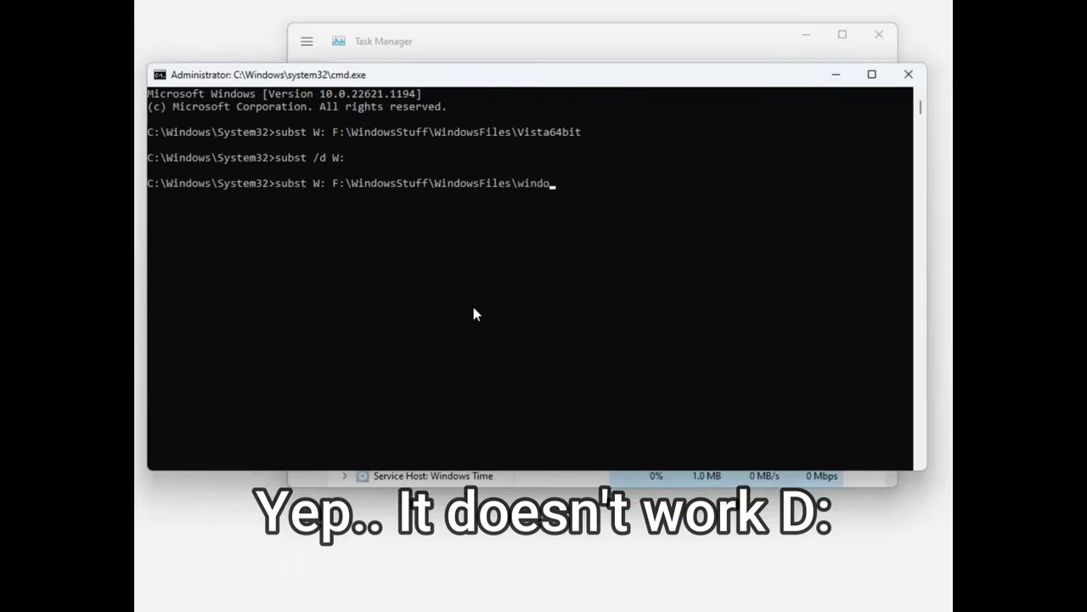
Substitute drive W: with the folder "F:\WindowsStuff\WindowsFiles\Windows 7" using the subst command.
{"action": "type", "text": "ws 10 (1511)\""}
{"action": "key", "text": "BackSpace"}
{"action": "key", "text": "BackSpace"}
{"action": "key", "text": "BackSpace"}
{"action": "key", "text": "BackSpace"}
{"action": "key", "text": "BackSpace"}
{"action": "key", "text": "BackSpace"}
{"action": "key", "text": "BackSpace"}
{"action": "key", "text": "BackSpace"}
{"action": "key", "text": "BackSpace"}
{"action": "key", "text": "BackSpace"}
{"action": "key", "text": "BackSpace"}
{"action": "type", "text": "7\""}
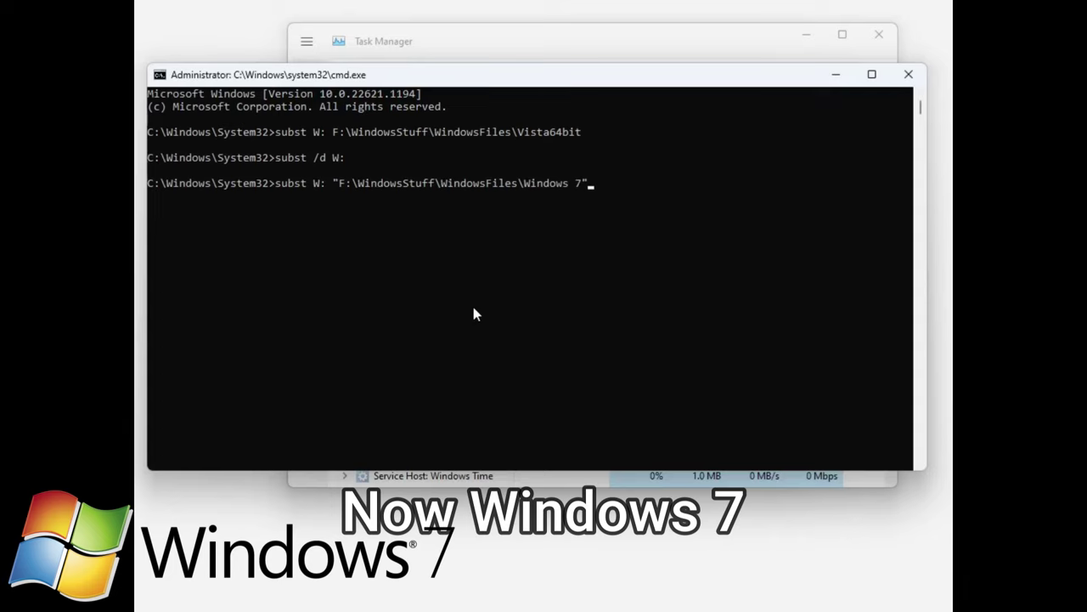
{"action": "key", "text": "Return"}
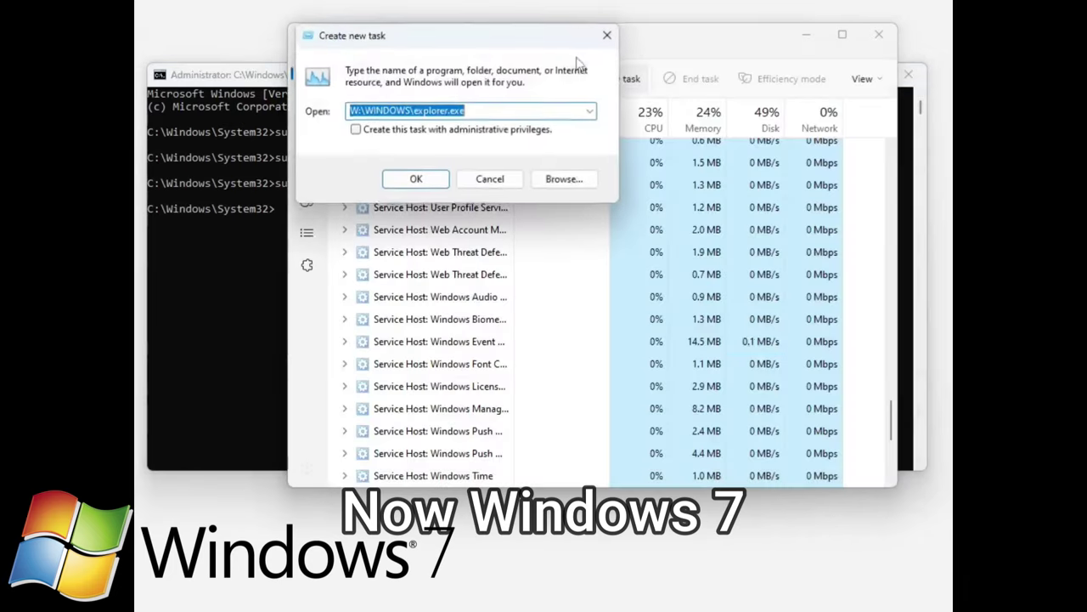
Select the Windows 7 explorer program in W:\Windows for a new task and open the compatibility mode choices in its properties.
{"action": "left_click", "coordinate": [565, 178]}
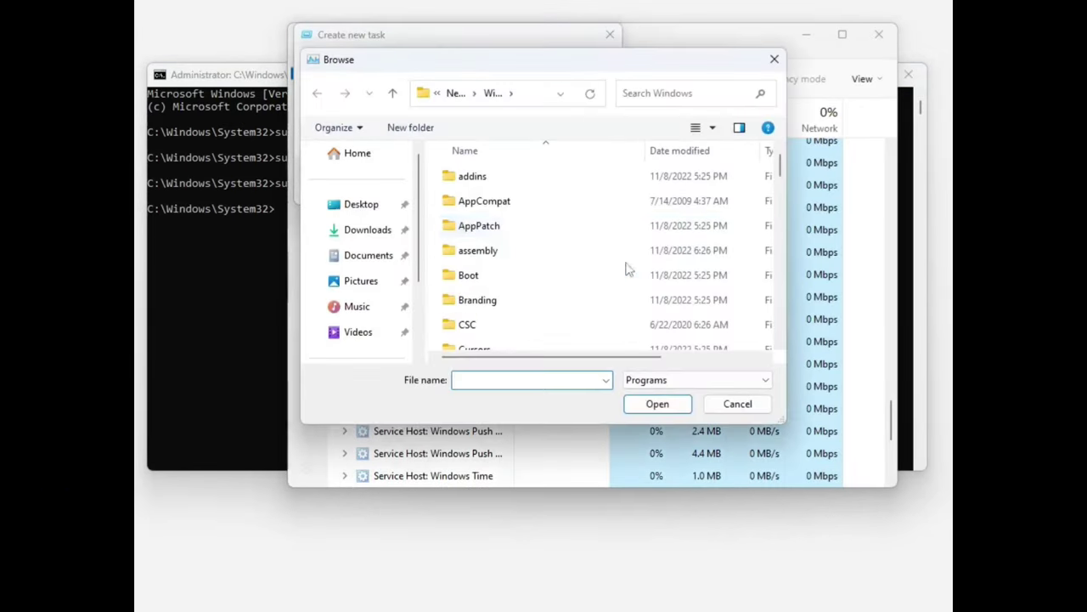
{"action": "scroll", "coordinate": [646, 289], "scroll_direction": "down", "scroll_amount": 15}
{"action": "scroll", "coordinate": [595, 310], "scroll_direction": "up", "scroll_amount": 3}
{"action": "left_click", "coordinate": [480, 297]}
{"action": "right_click", "coordinate": [480, 298]}
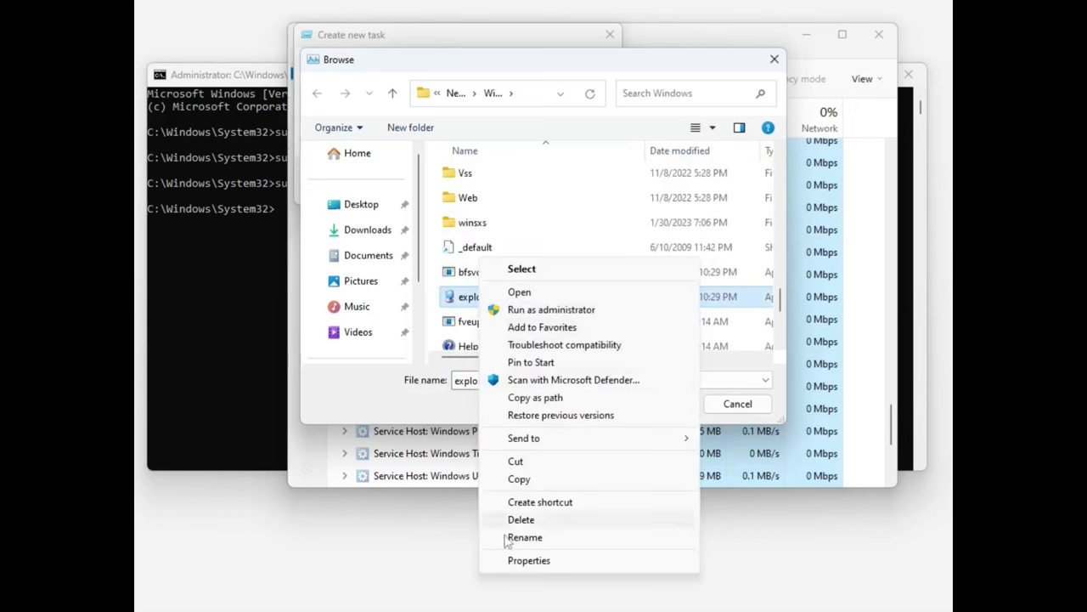
{"action": "left_click", "coordinate": [618, 551]}
{"action": "left_click", "coordinate": [583, 172]}
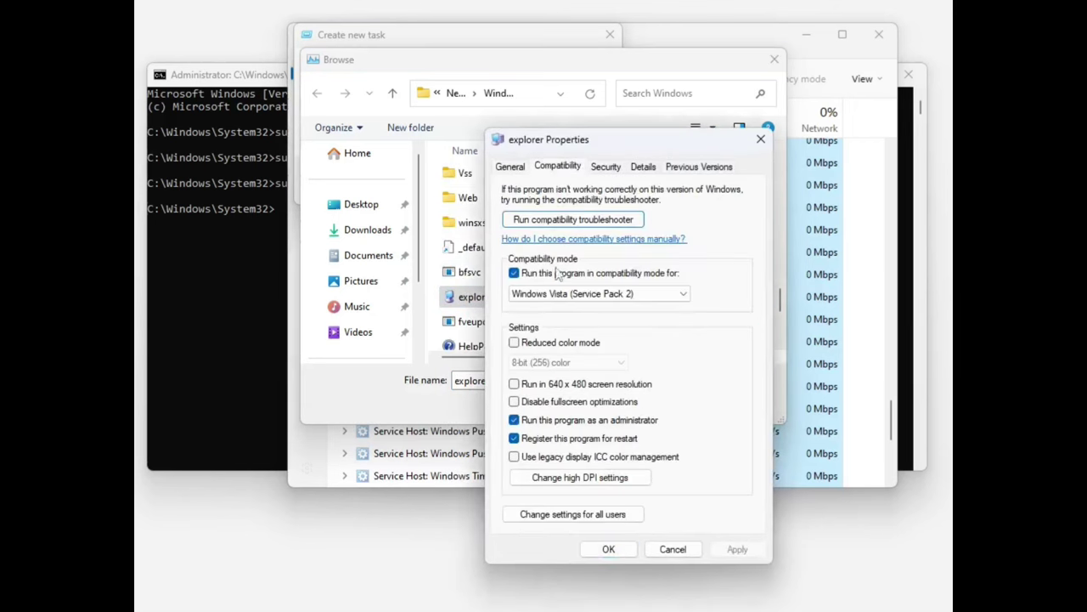
{"action": "left_click", "coordinate": [596, 294]}
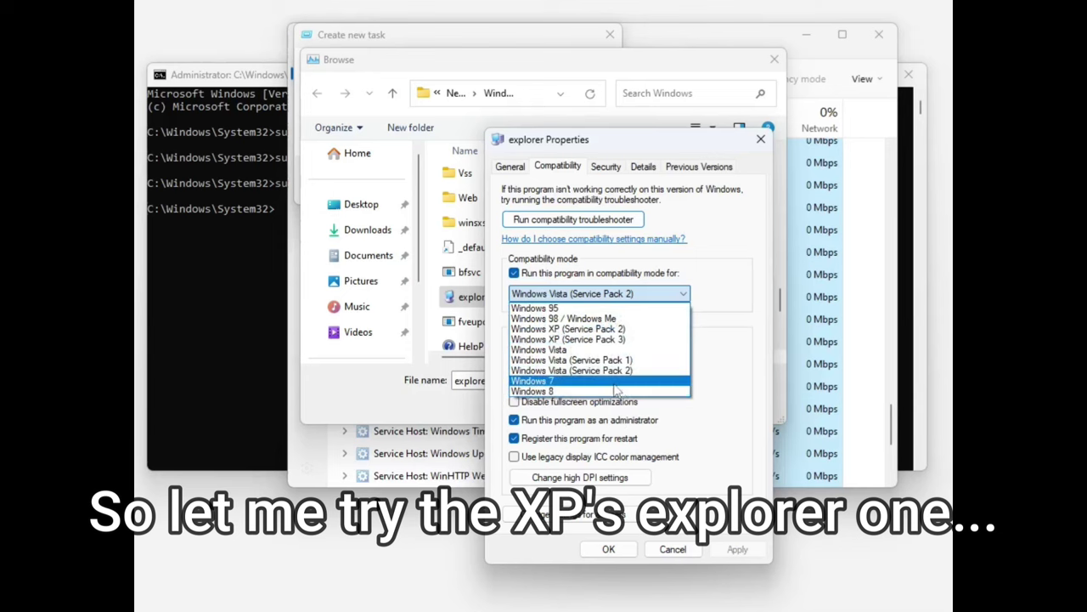
Substitute drive W: with F:\WindowsStuff\WindowsFiles\XP64bit using the subst command.
{"action": "left_click", "coordinate": [314, 406]}
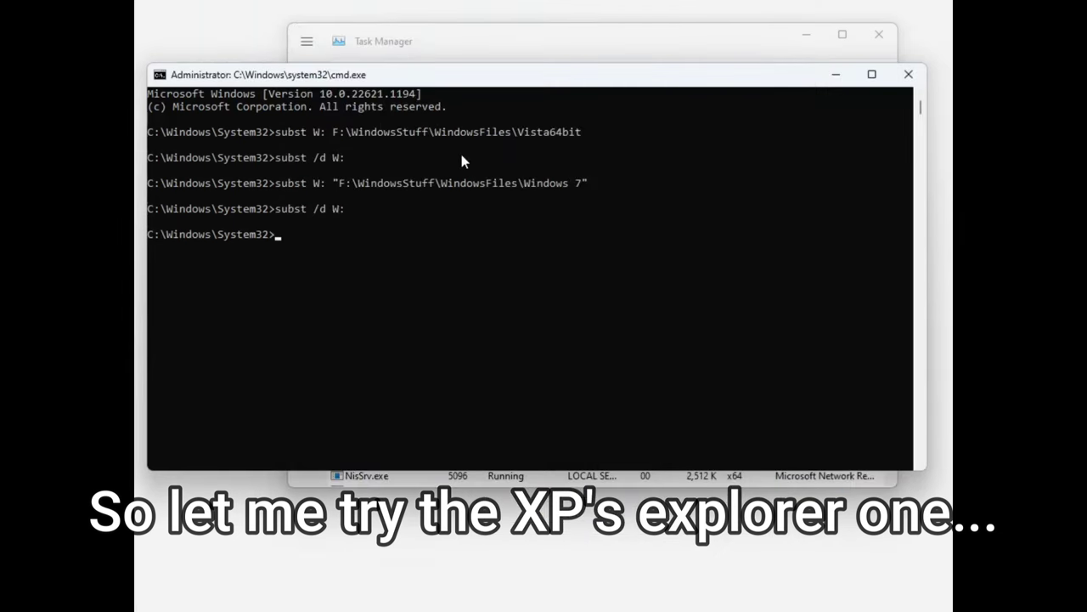
{"action": "key", "text": "Up"}
{"action": "key", "text": "Up"}
{"action": "key", "text": "Up"}
{"action": "key", "text": "Up"}
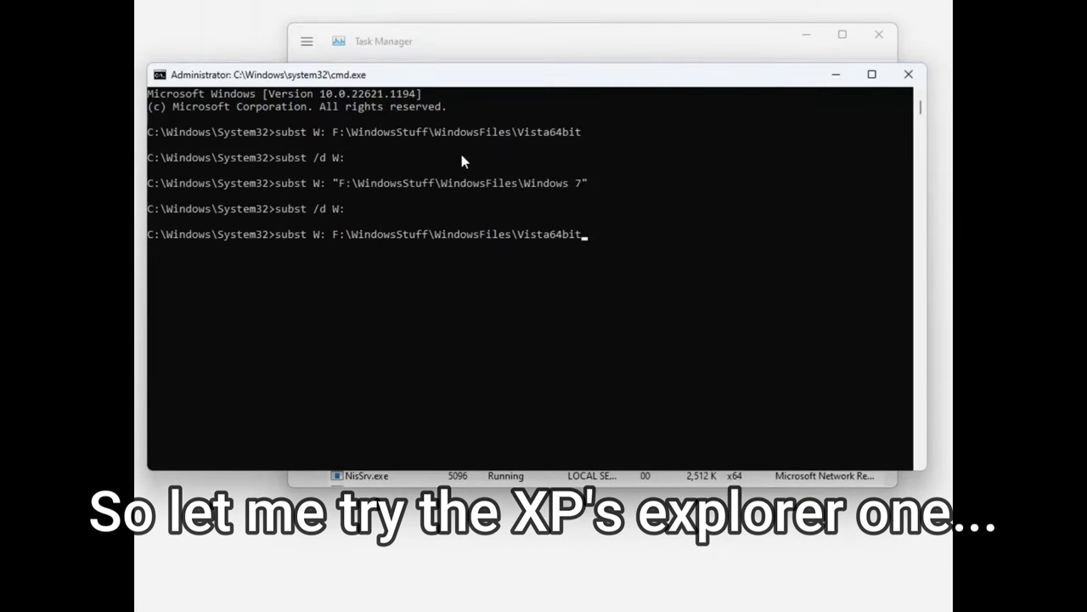
{"action": "key", "text": "BackSpace"}
{"action": "key", "text": "BackSpace"}
{"action": "key", "text": "BackSpace"}
{"action": "key", "text": "BackSpace"}
{"action": "key", "text": "BackSpace"}
{"action": "key", "text": "BackSpace"}
{"action": "key", "text": "BackSpace"}
{"action": "key", "text": "BackSpace"}
{"action": "key", "text": "BackSpace"}
{"action": "key", "text": "BackSpace"}
{"action": "type", "text": "XP64bit"}
{"action": "key", "text": "Return"}
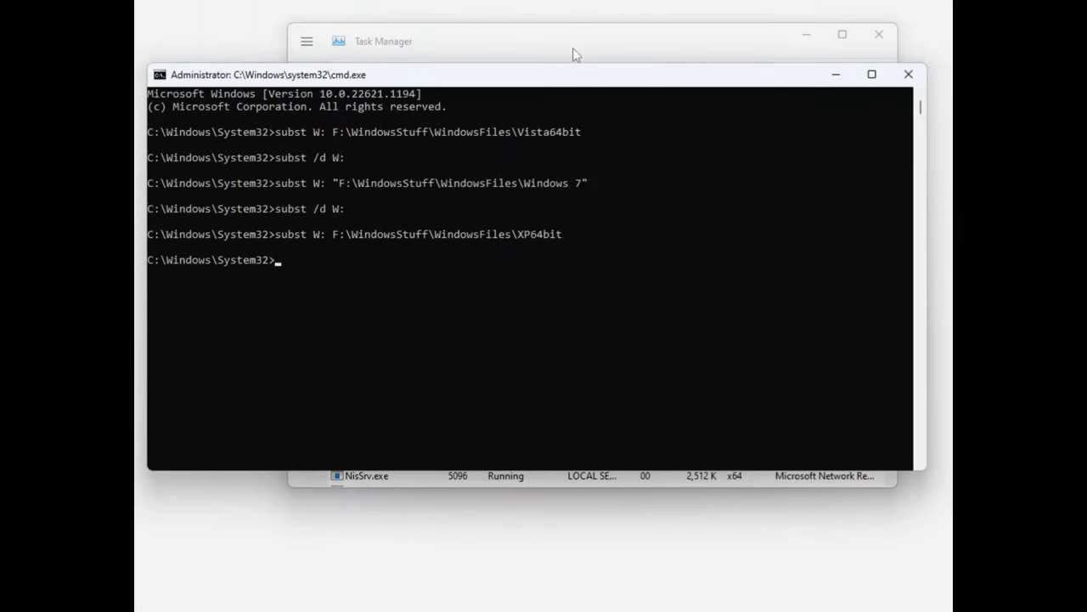
Browse for a new task to the XP explorer program in W:\WINDOWS and choose Windows 7 as its compatibility mode.
{"action": "left_click", "coordinate": [572, 49]}
{"action": "left_click", "coordinate": [597, 78]}
{"action": "left_click", "coordinate": [567, 180]}
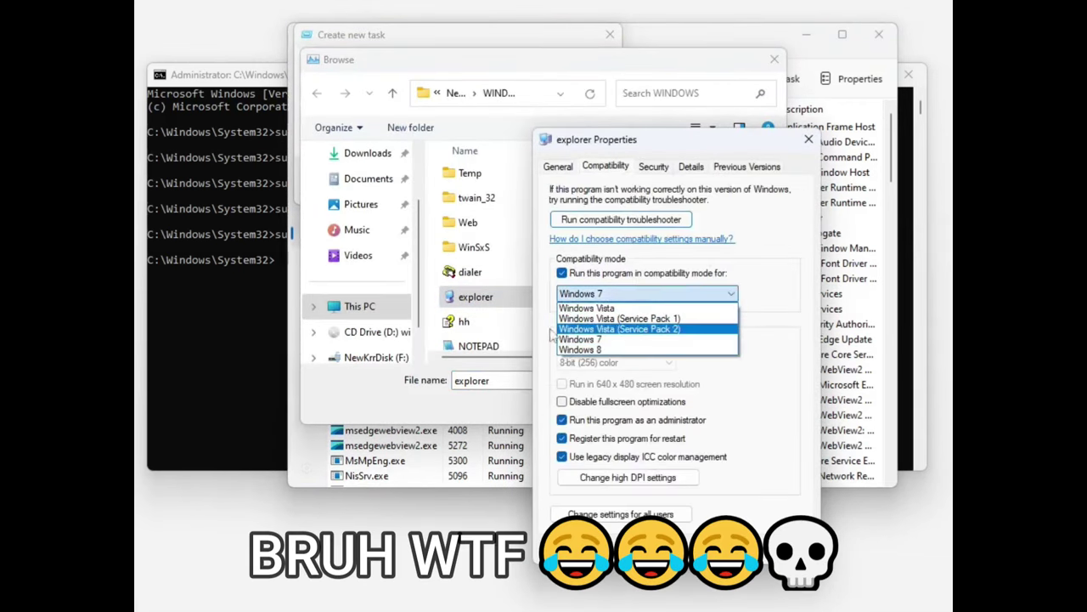
{"action": "left_click", "coordinate": [580, 339]}
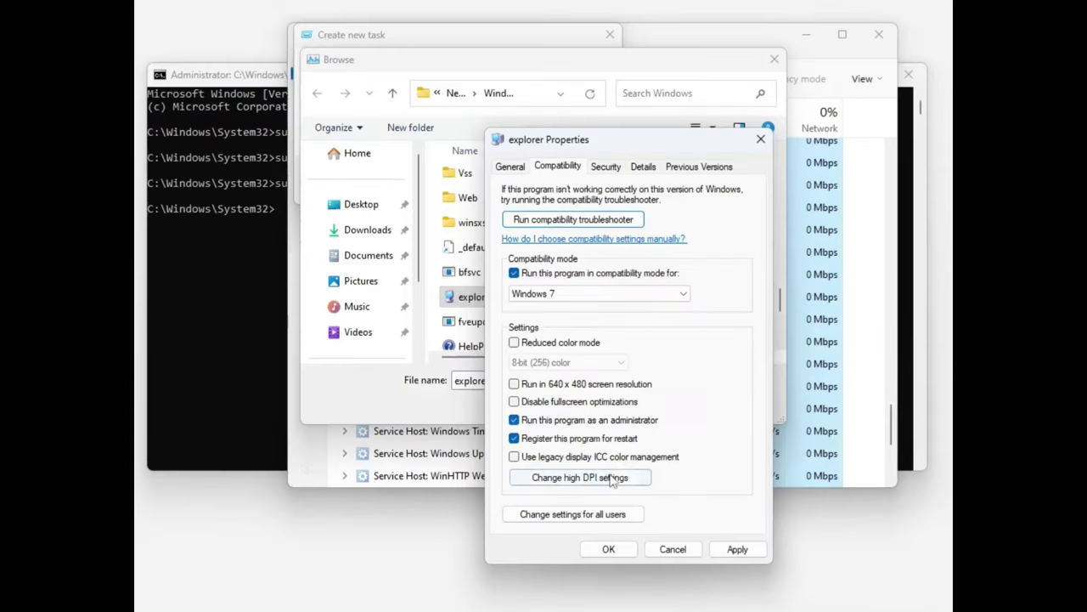
Enable legacy display ICC color management and a System high DPI scaling override for the Windows 7 explorer, and apply the properties.
{"action": "left_click", "coordinate": [614, 295]}
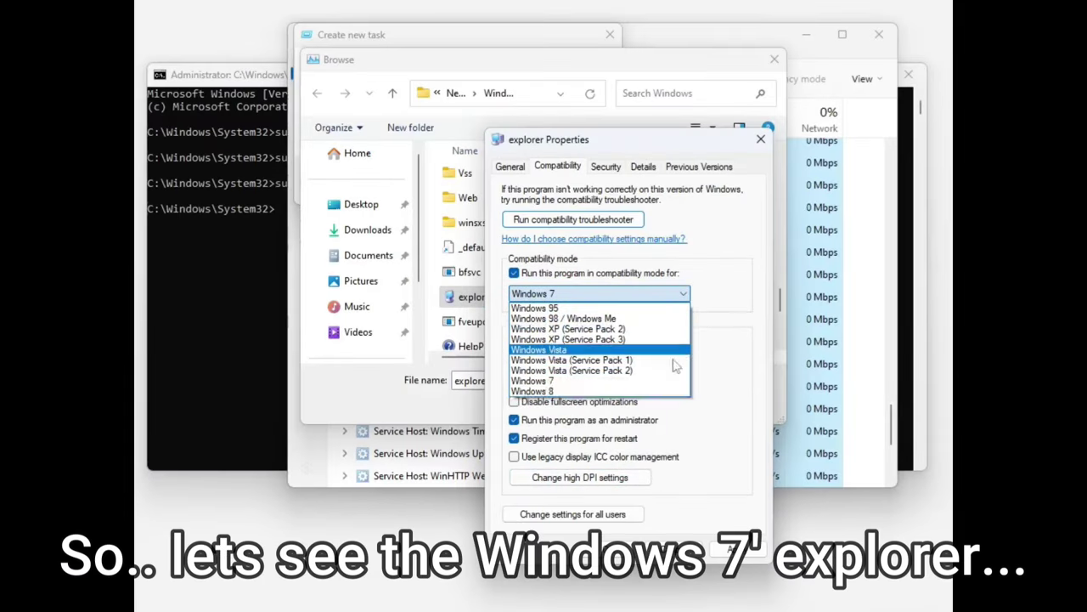
{"action": "left_click", "coordinate": [750, 332]}
{"action": "left_click", "coordinate": [598, 458]}
{"action": "left_click", "coordinate": [595, 477]}
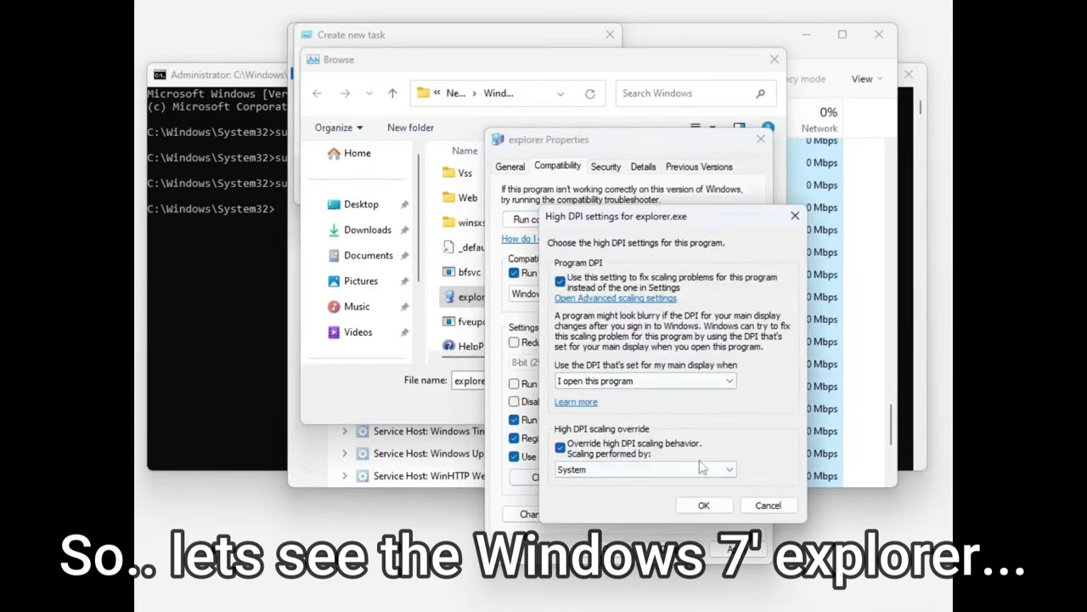
{"action": "left_click", "coordinate": [705, 505]}
{"action": "left_click", "coordinate": [737, 549]}
{"action": "left_click", "coordinate": [609, 548]}
Run W:\Windows\explorer.exe as a new task with administrative privileges and try the Libraries window that results.
{"action": "left_click", "coordinate": [656, 404]}
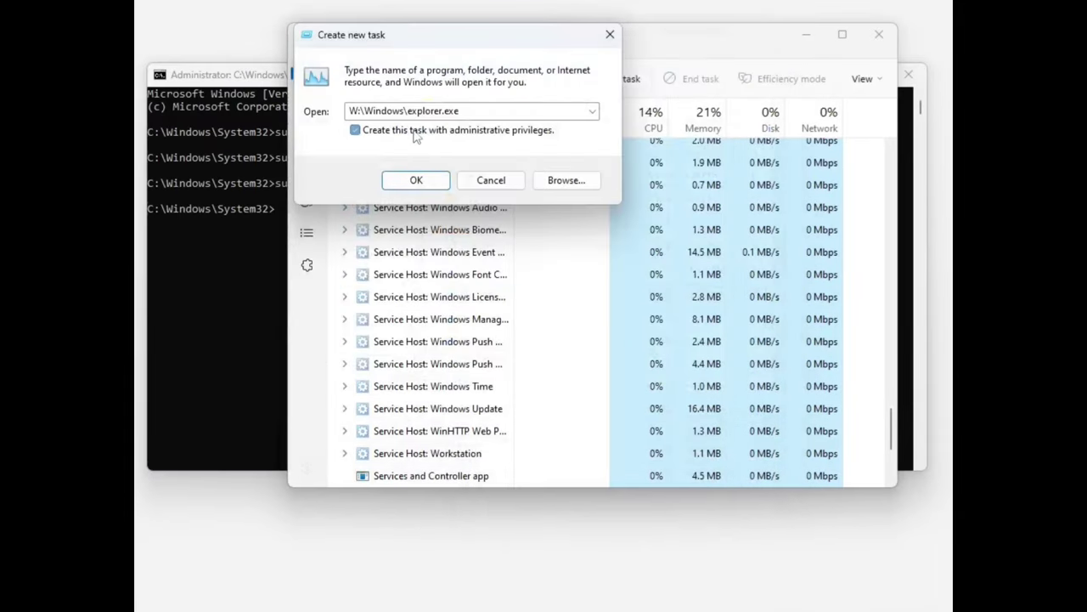
{"action": "left_click", "coordinate": [418, 178]}
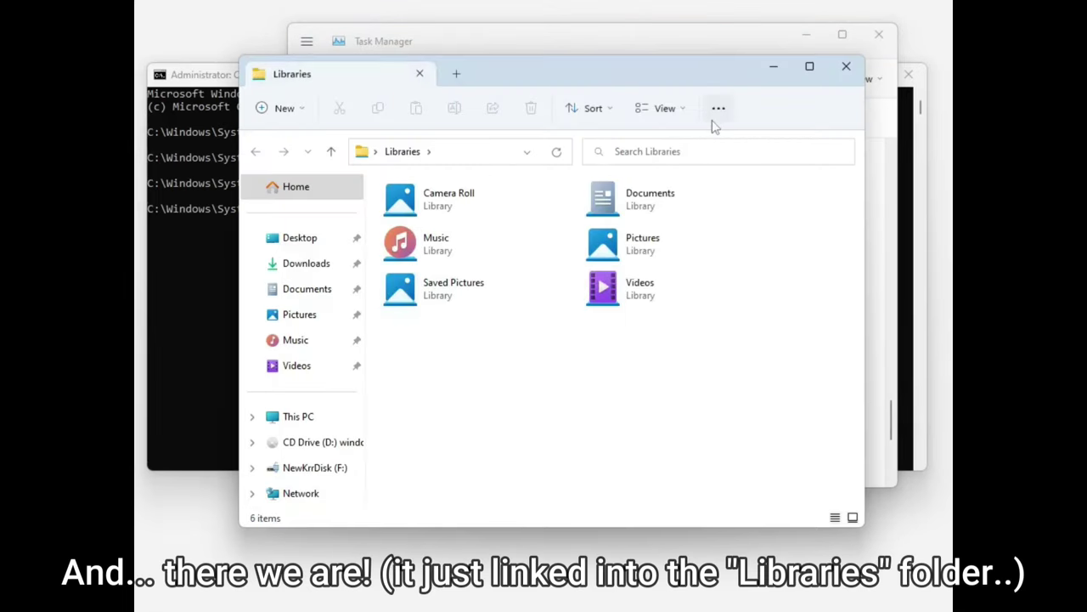
{"action": "left_click_drag", "start_coordinate": [603, 70], "coordinate": [632, 79]}
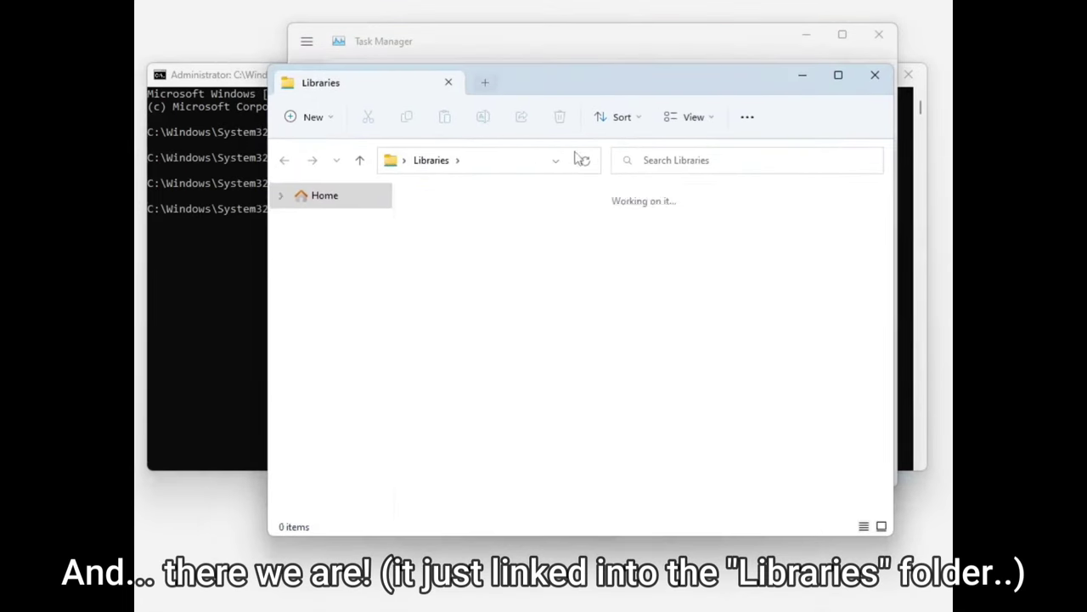
{"action": "left_click", "coordinate": [405, 160]}
{"action": "left_click", "coordinate": [597, 373]}
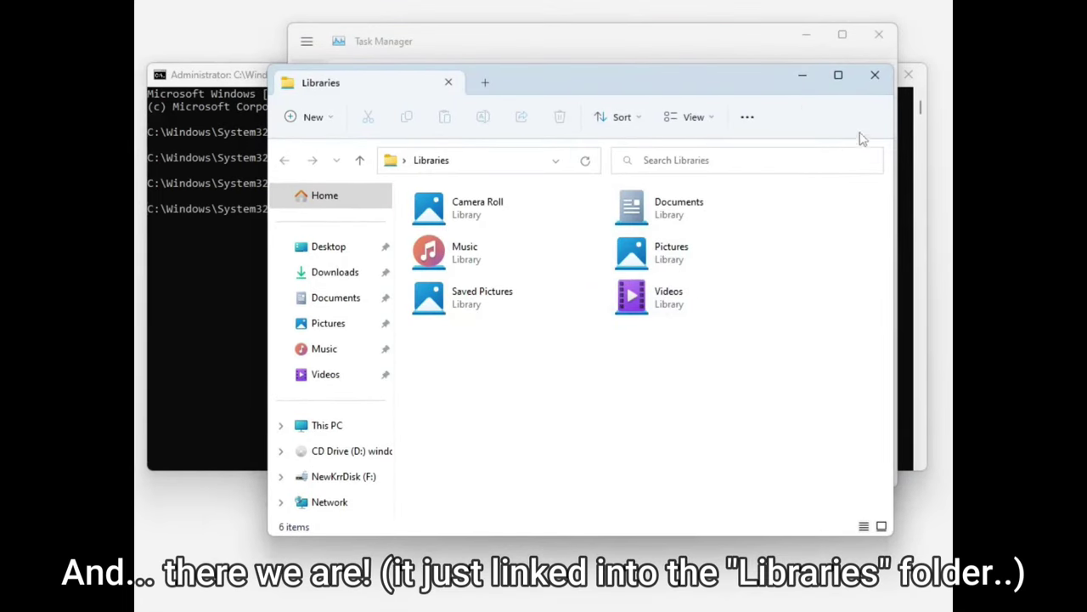
Open the file location of the Windows Explorer process from Task Manager and show the folder's full path.
{"action": "left_click", "coordinate": [554, 55]}
{"action": "scroll", "coordinate": [510, 306], "scroll_direction": "up", "scroll_amount": 15}
{"action": "right_click", "coordinate": [497, 201]}
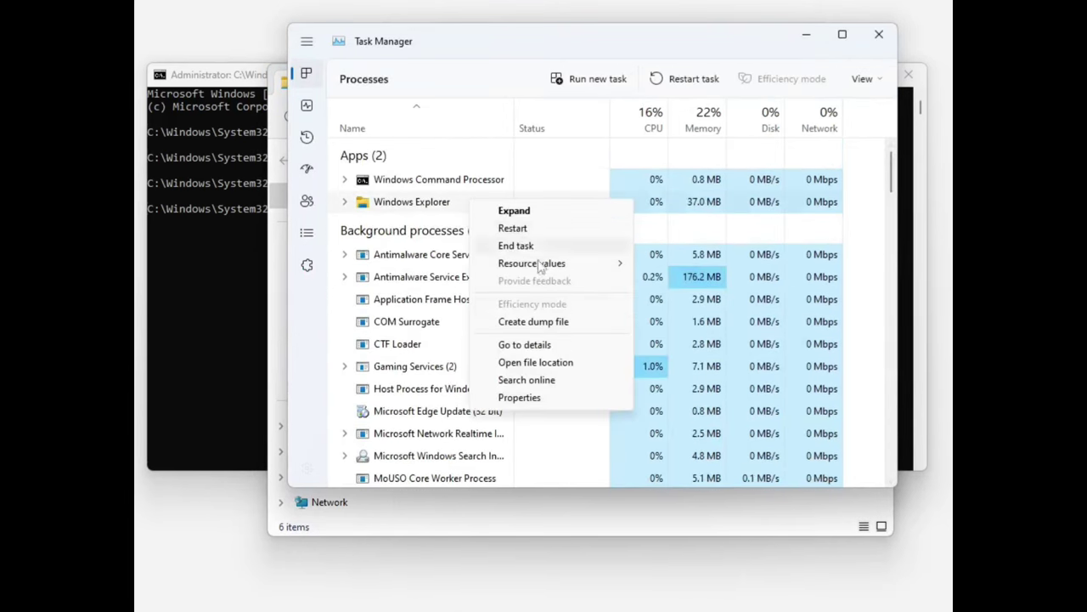
{"action": "left_click", "coordinate": [535, 362]}
{"action": "left_click", "coordinate": [548, 183]}
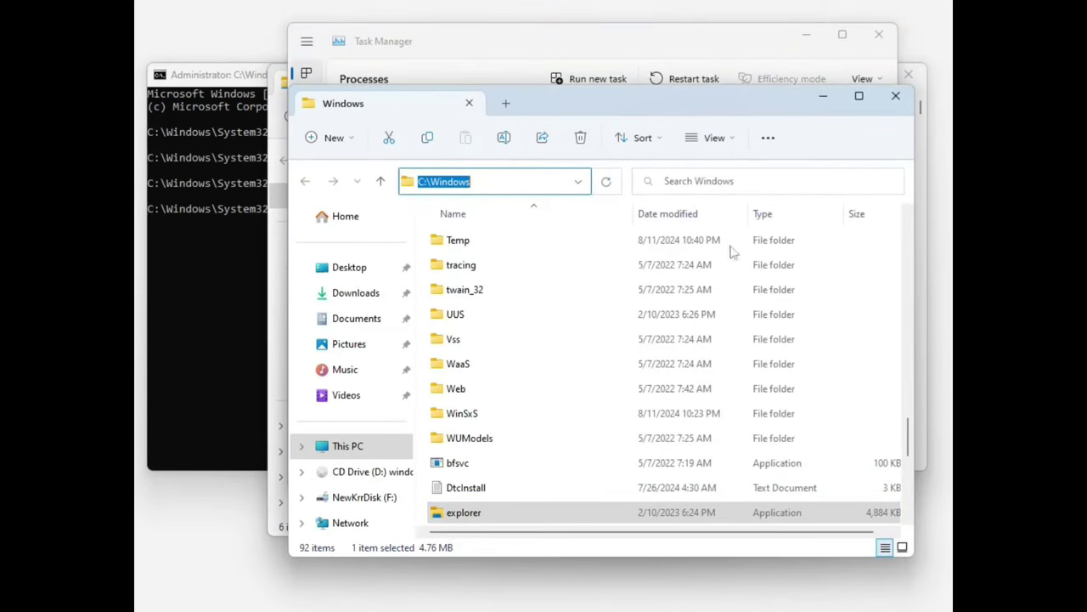
Close both File Explorer windows and switch Task Manager to the detailed process list.
{"action": "left_click", "coordinate": [895, 96]}
{"action": "left_click", "coordinate": [390, 532]}
{"action": "left_click", "coordinate": [876, 77]}
{"action": "scroll", "coordinate": [509, 289], "scroll_direction": "down", "scroll_amount": 10}
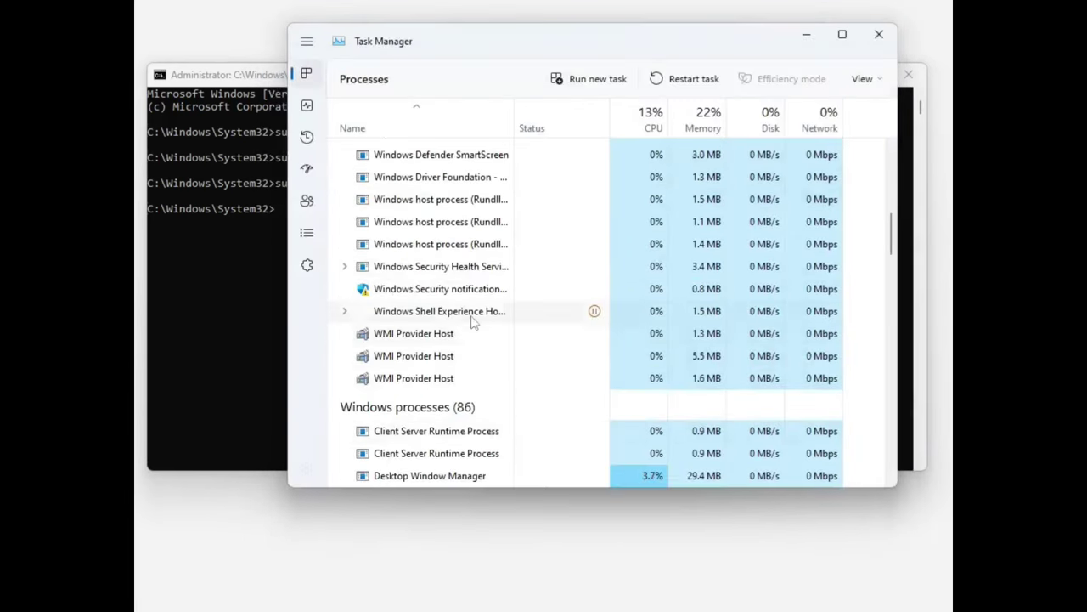
{"action": "scroll", "coordinate": [467, 263], "scroll_direction": "up", "scroll_amount": 10}
{"action": "left_click", "coordinate": [306, 232]}
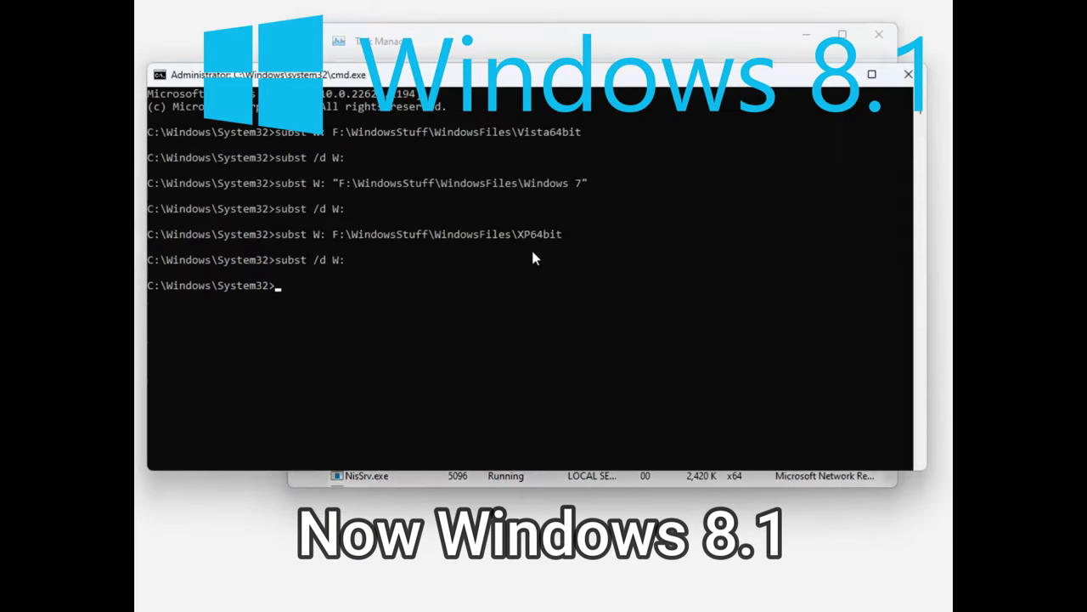
Substitute drive W: with the folder "F:\WindowsStuff\WindowsFiles\Windows 8.1" using the subst command.
{"action": "key", "text": "Up"}
{"action": "key", "text": "Up"}
{"action": "key", "text": "Up"}
{"action": "key", "text": "Up"}
{"action": "key", "text": "BackSpace"}
{"action": "key", "text": "BackSpace"}
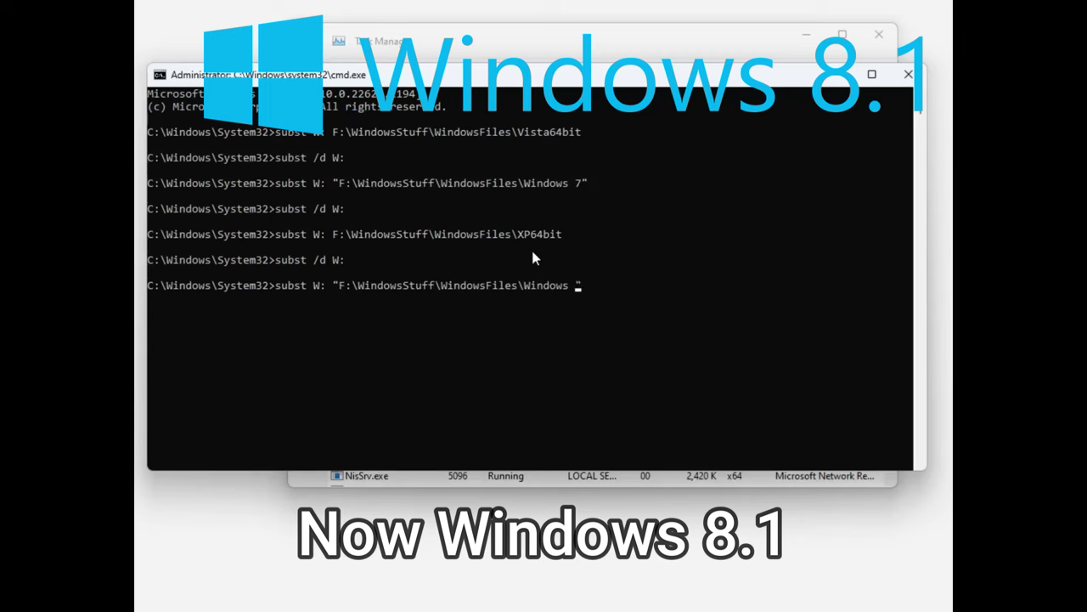
{"action": "type", "text": "8.1\""}
{"action": "key", "text": "Return"}
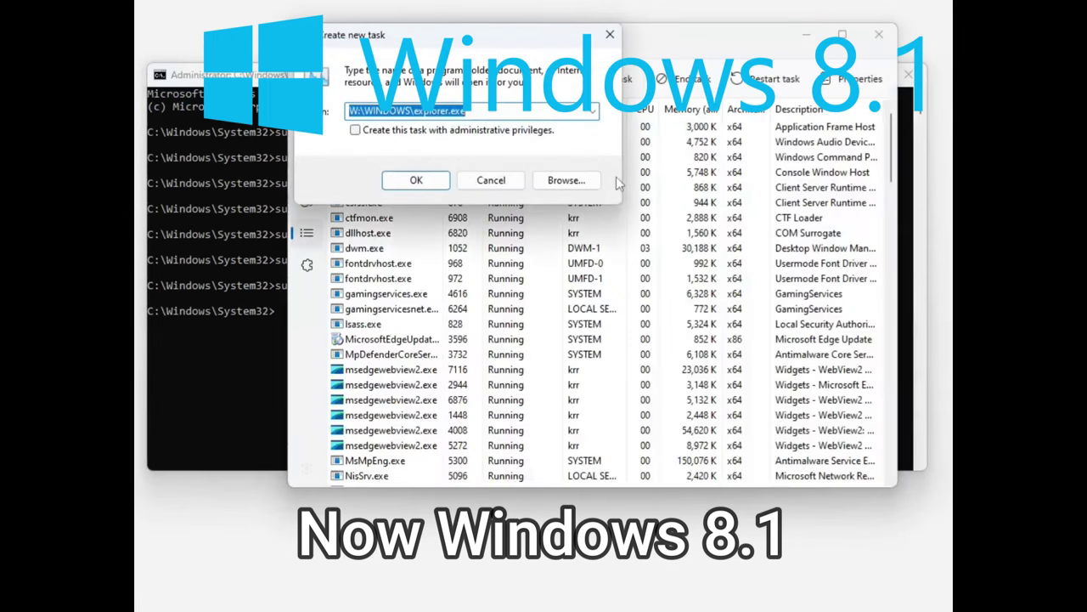
Browse for a new task's program and open drive W: from This PC.
{"action": "left_click", "coordinate": [567, 180]}
{"action": "scroll", "coordinate": [592, 247], "scroll_direction": "down", "scroll_amount": 15}
{"action": "scroll", "coordinate": [357, 301], "scroll_direction": "down", "scroll_amount": 3}
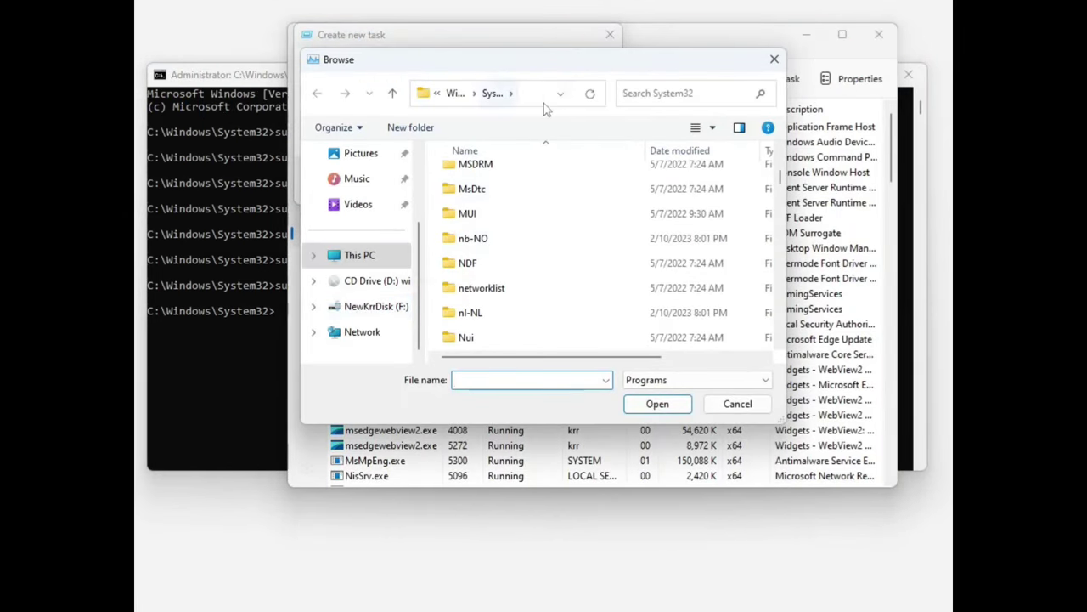
{"action": "left_click", "coordinate": [380, 257]}
{"action": "double_click", "coordinate": [590, 311]}
Select the Windows 8.1 explorer program on drive W: and open its properties.
{"action": "scroll", "coordinate": [590, 311], "scroll_direction": "down", "scroll_amount": 20}
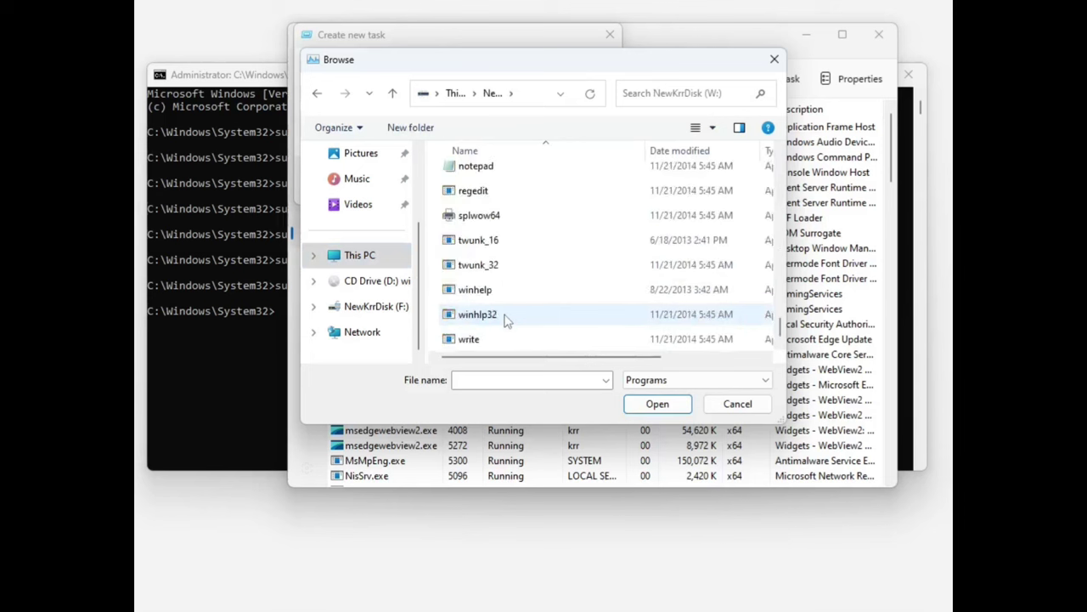
{"action": "scroll", "coordinate": [507, 320], "scroll_direction": "up", "scroll_amount": 4}
{"action": "scroll", "coordinate": [522, 315], "scroll_direction": "down", "scroll_amount": 1}
{"action": "left_click", "coordinate": [517, 315]}
{"action": "right_click", "coordinate": [517, 316]}
{"action": "left_click", "coordinate": [629, 569]}
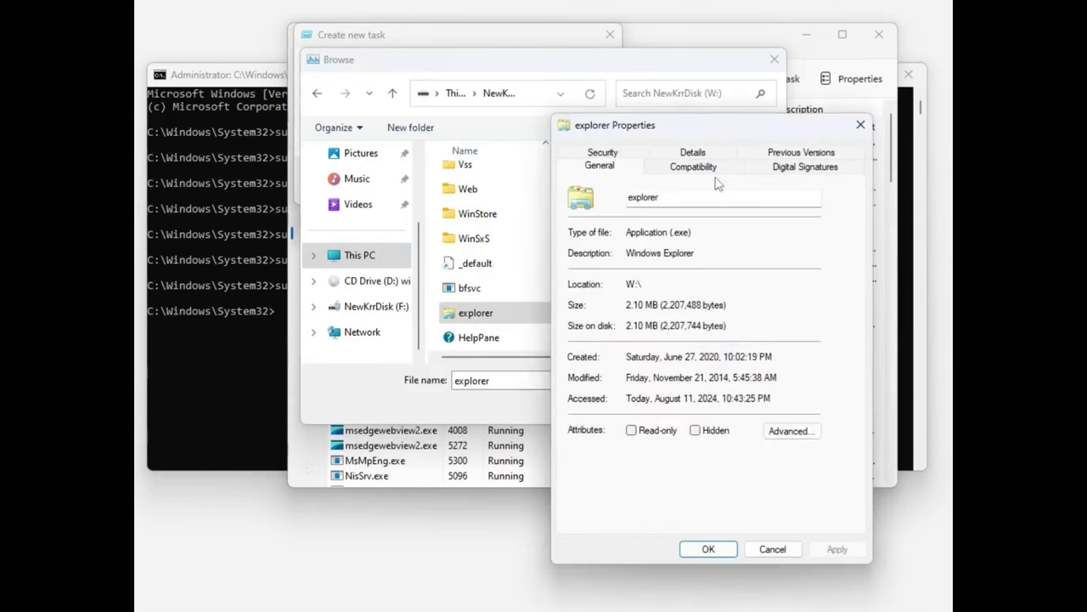
Set the 8.1 explorer's compatibility mode to Windows 8, with administrator rights, restart registration and legacy display ICC color management enabled.
{"action": "left_click", "coordinate": [693, 166]}
{"action": "left_click", "coordinate": [662, 294]}
{"action": "left_click", "coordinate": [646, 391]}
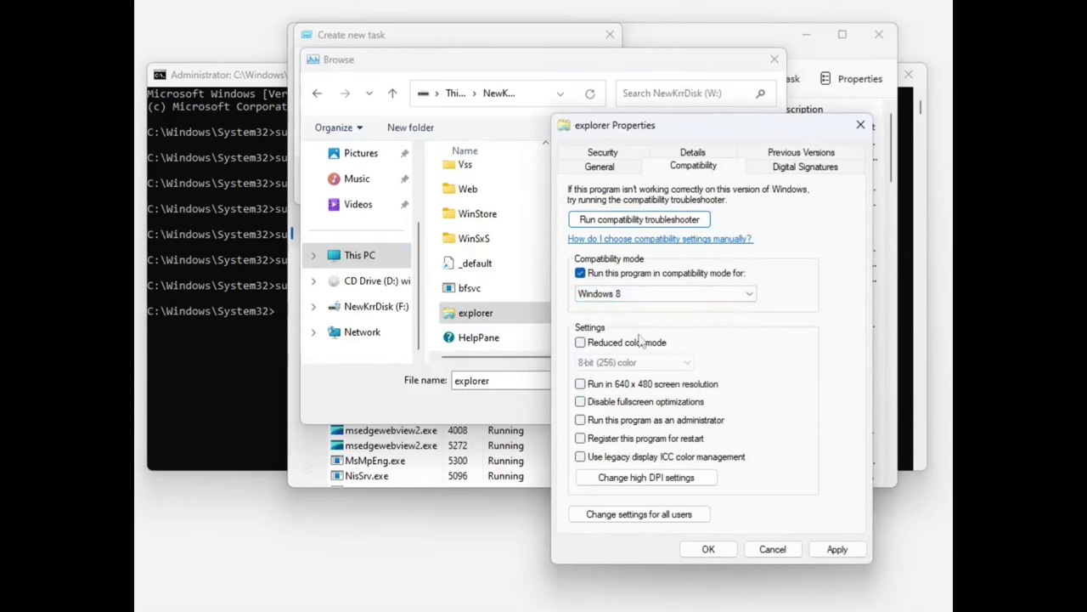
{"action": "left_click", "coordinate": [627, 439]}
{"action": "left_click", "coordinate": [629, 456]}
Enable the program DPI fix for "I open this program" and the high DPI scaling override, and apply the 8.1 explorer's properties.
{"action": "left_click", "coordinate": [652, 477]}
{"action": "left_click", "coordinate": [659, 266]}
{"action": "left_click", "coordinate": [676, 366]}
{"action": "left_click", "coordinate": [678, 398]}
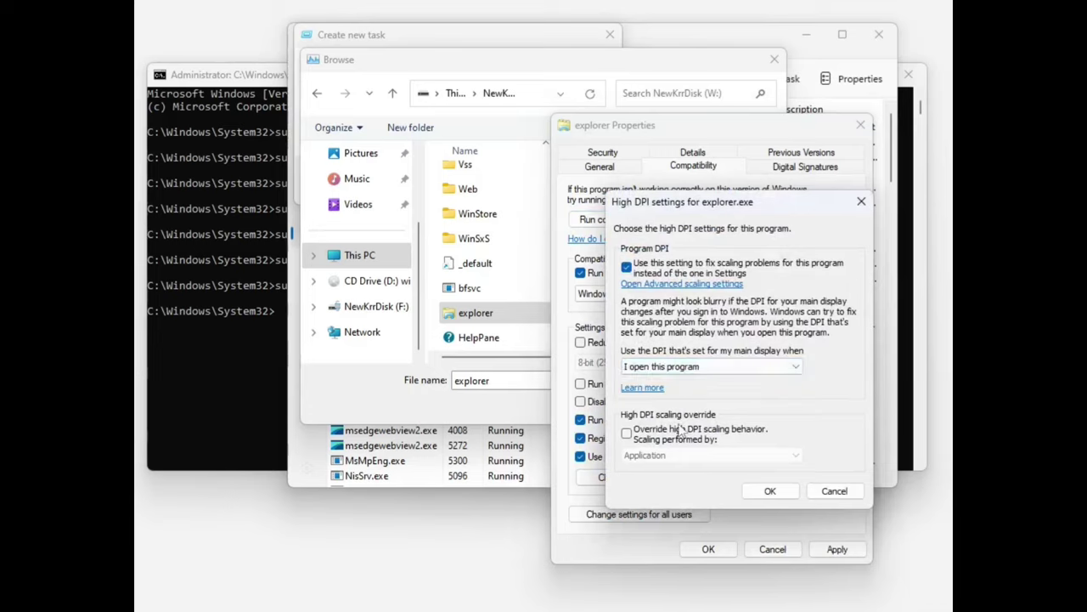
{"action": "left_click", "coordinate": [681, 431]}
{"action": "left_click", "coordinate": [690, 455]}
{"action": "left_click", "coordinate": [711, 454]}
{"action": "left_click", "coordinate": [697, 471]}
{"action": "left_click", "coordinate": [769, 490]}
{"action": "left_click", "coordinate": [838, 549]}
{"action": "left_click", "coordinate": [708, 549]}
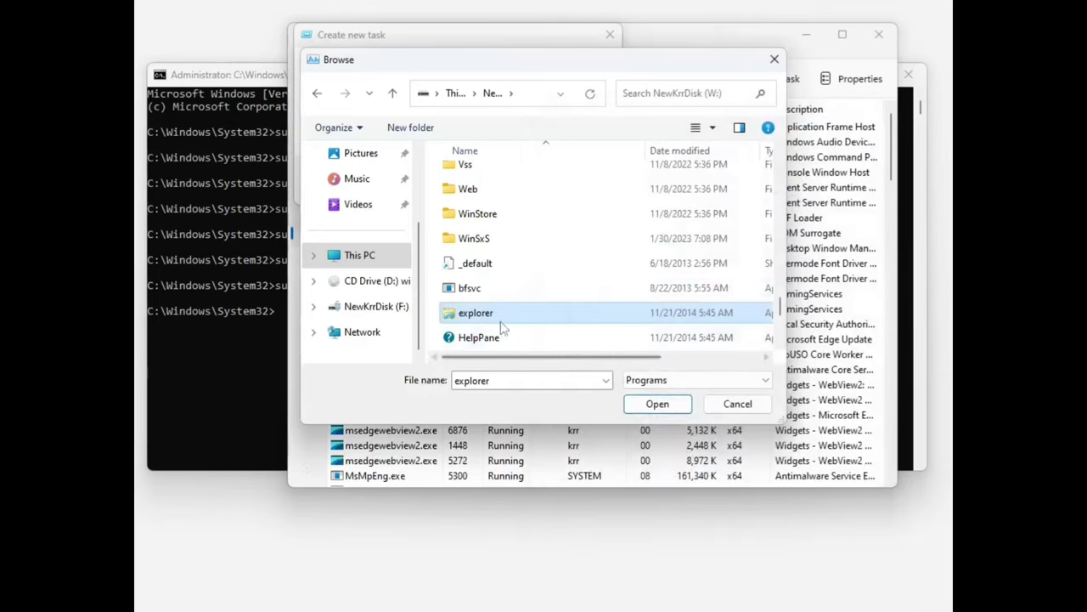
Run the Windows 8.1 explorer from drive W:, move its window aside and return to Task Manager's process details.
{"action": "double_click", "coordinate": [502, 318]}
{"action": "key", "text": "Return"}
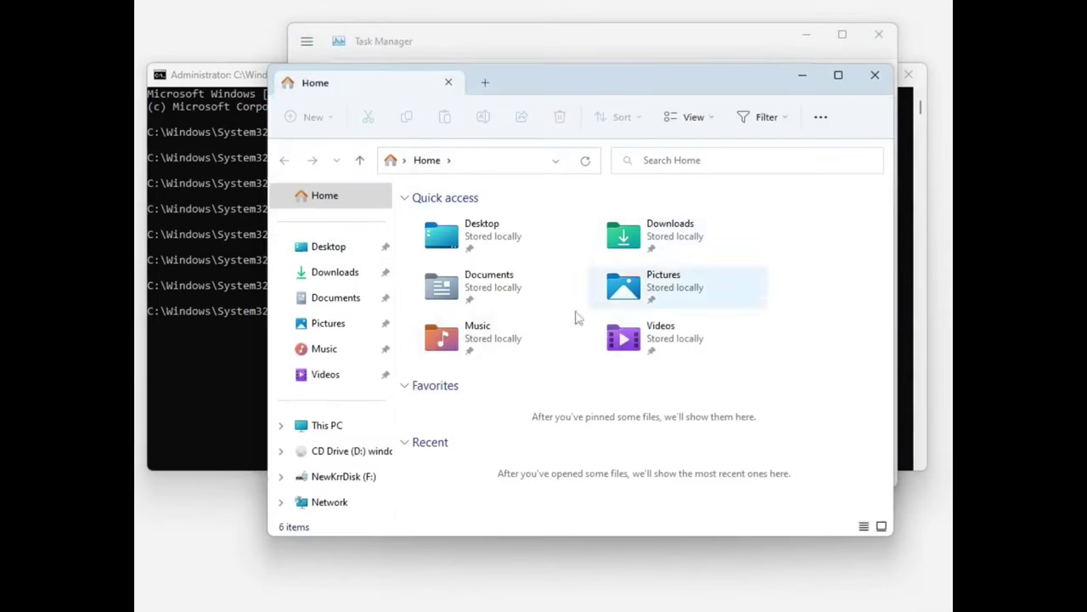
{"action": "left_click_drag", "start_coordinate": [622, 85], "coordinate": [593, 311]}
{"action": "left_click", "coordinate": [406, 278]}
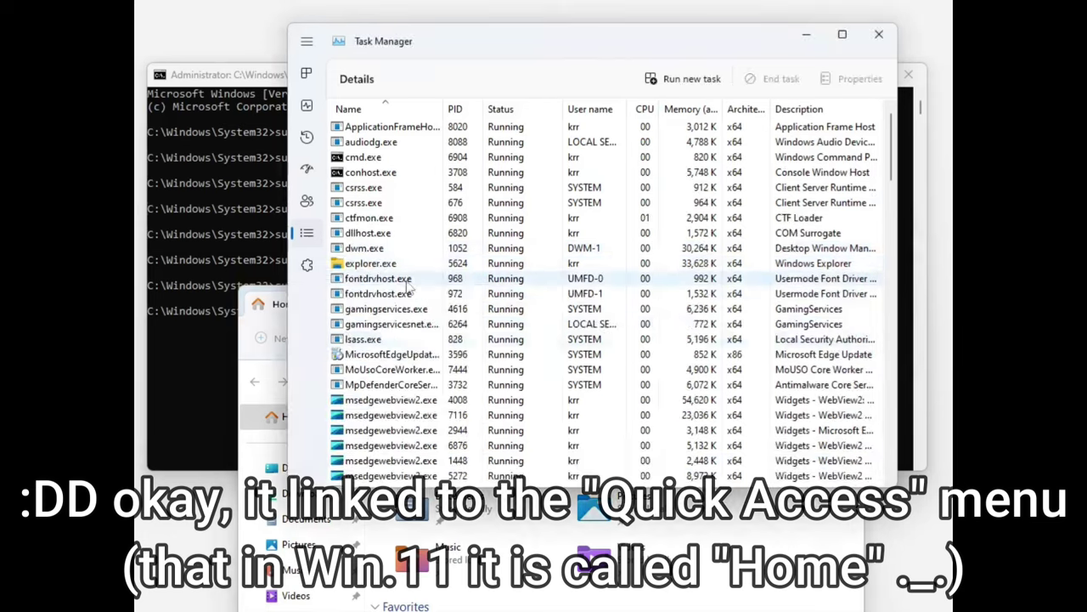
Select explorer.exe in the process details, bring the Home file window forward to inspect it, and close that window.
{"action": "left_click", "coordinate": [406, 263]}
{"action": "left_click", "coordinate": [825, 531]}
{"action": "left_click_drag", "start_coordinate": [665, 311], "coordinate": [639, 58]}
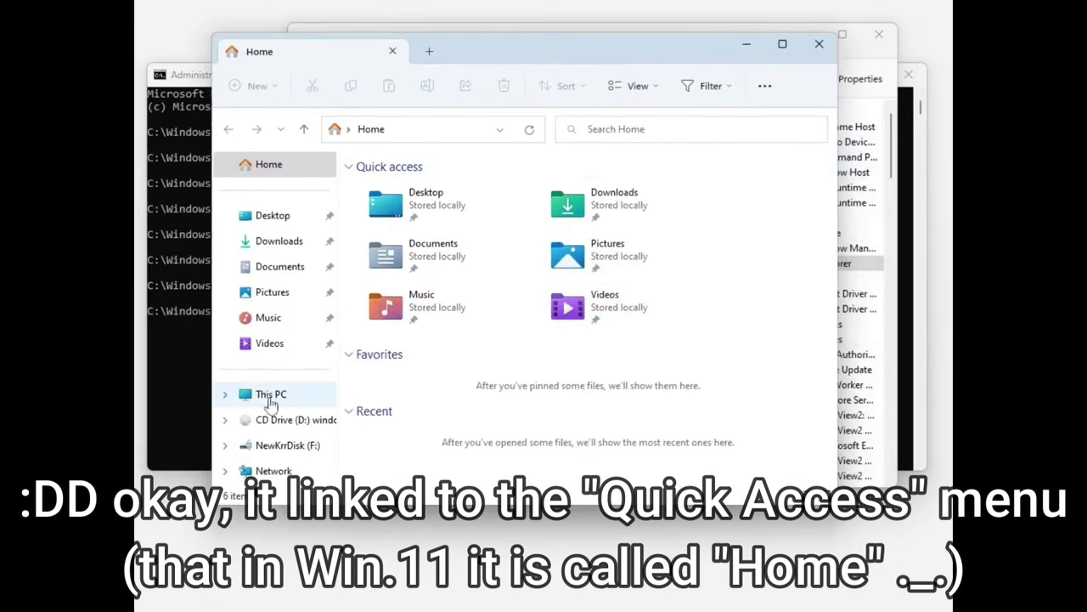
{"action": "left_click", "coordinate": [819, 43]}
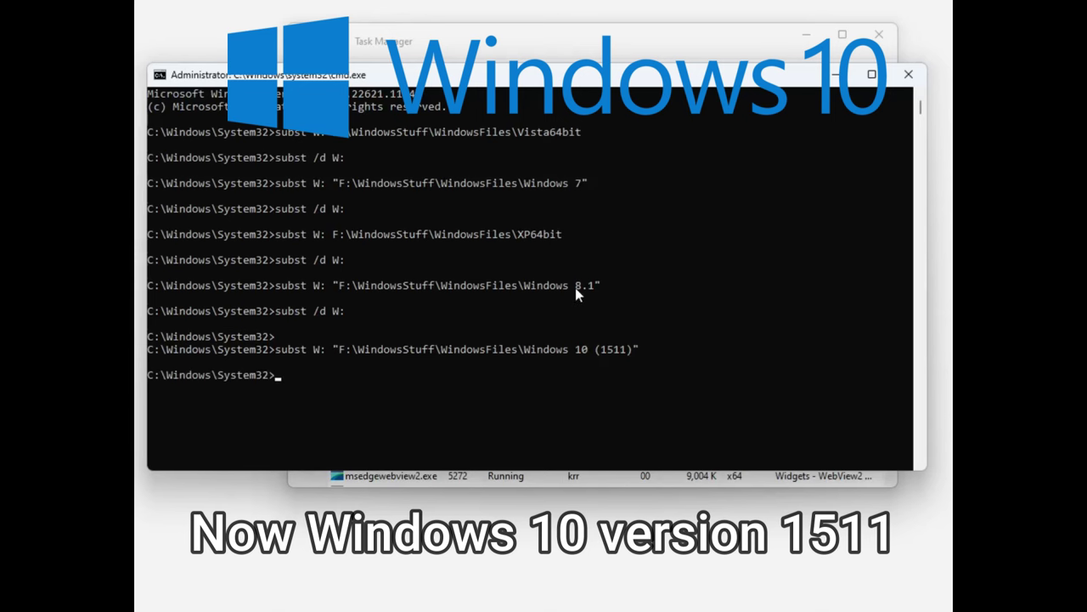
Browse from a new task to the Windows 10 (1511) explorer program on drive W: and open its compatibility properties.
{"action": "left_click", "coordinate": [693, 39]}
{"action": "left_click", "coordinate": [576, 77]}
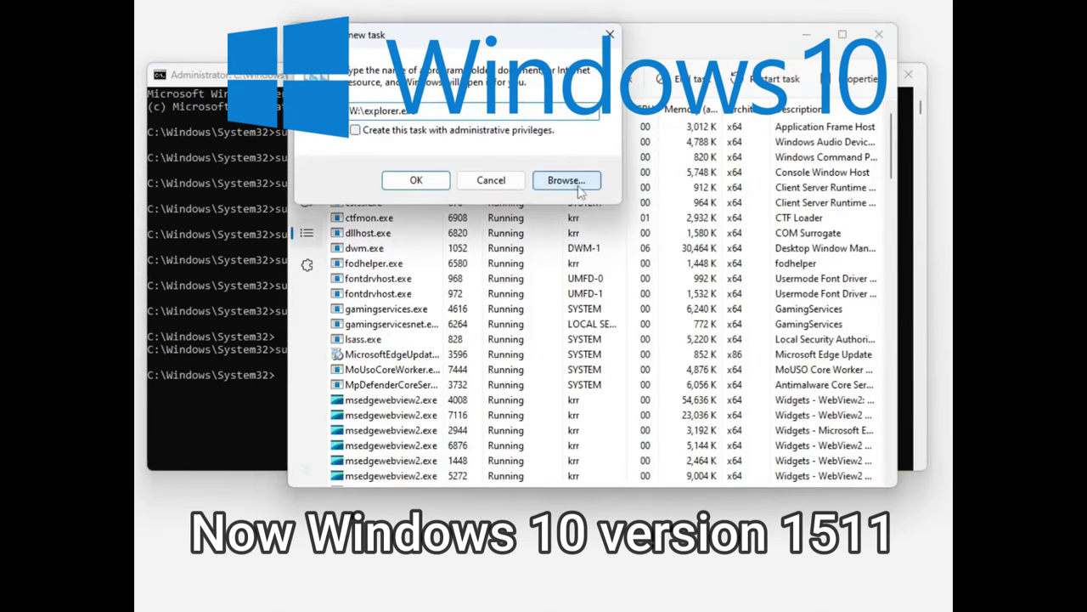
{"action": "left_click", "coordinate": [566, 181]}
{"action": "left_click", "coordinate": [365, 306]}
{"action": "double_click", "coordinate": [518, 327]}
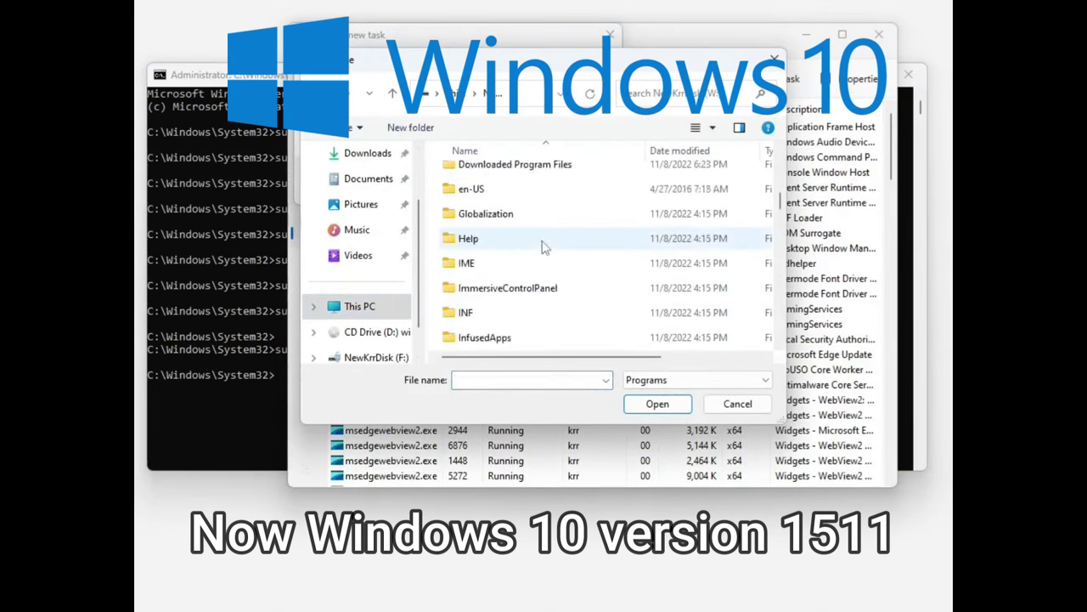
{"action": "scroll", "coordinate": [545, 246], "scroll_direction": "down", "scroll_amount": 10}
{"action": "left_click", "coordinate": [501, 227]}
{"action": "right_click", "coordinate": [501, 227]}
{"action": "left_click", "coordinate": [607, 518]}
{"action": "left_click", "coordinate": [651, 167]}
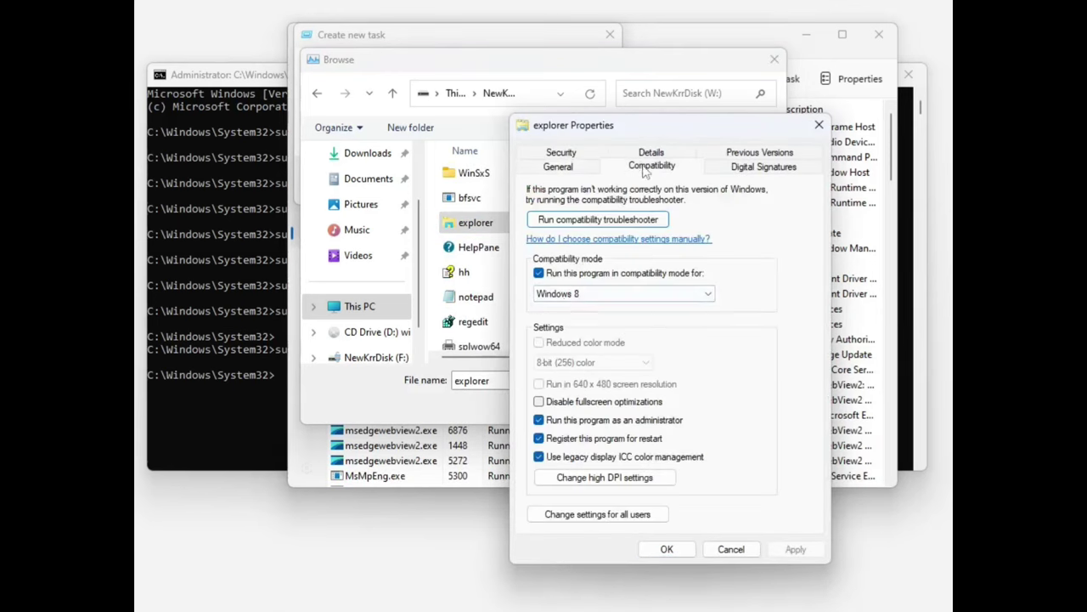
Turn off the 1511 explorer's compatibility mode and restart registration, confirm its high DPI settings and accept the properties.
{"action": "left_click", "coordinate": [539, 273]}
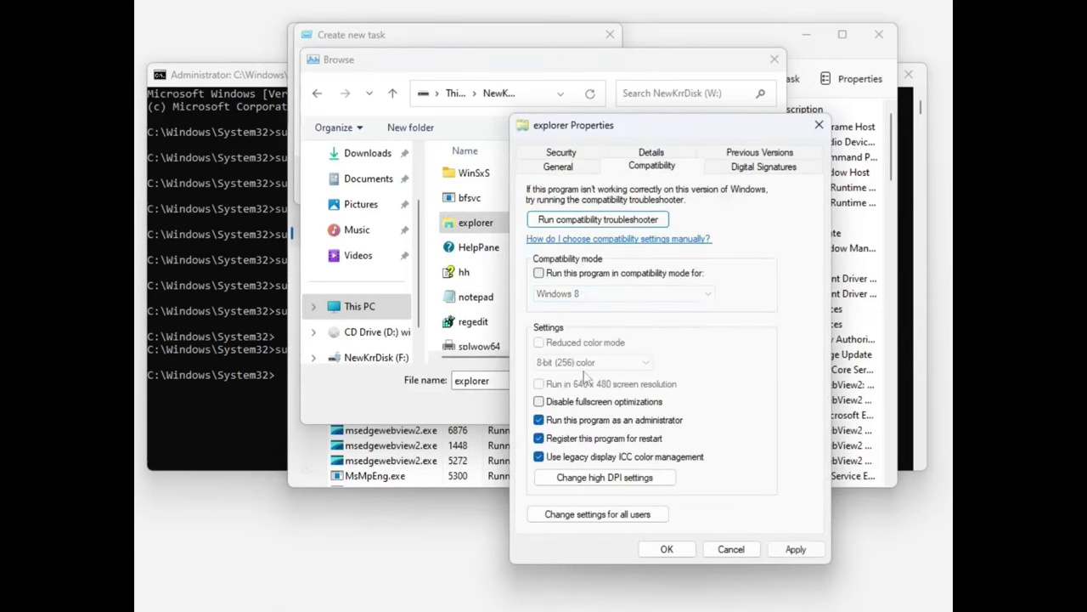
{"action": "left_click", "coordinate": [630, 459]}
{"action": "left_click", "coordinate": [632, 477]}
{"action": "left_click", "coordinate": [731, 493]}
{"action": "left_click", "coordinate": [667, 549]}
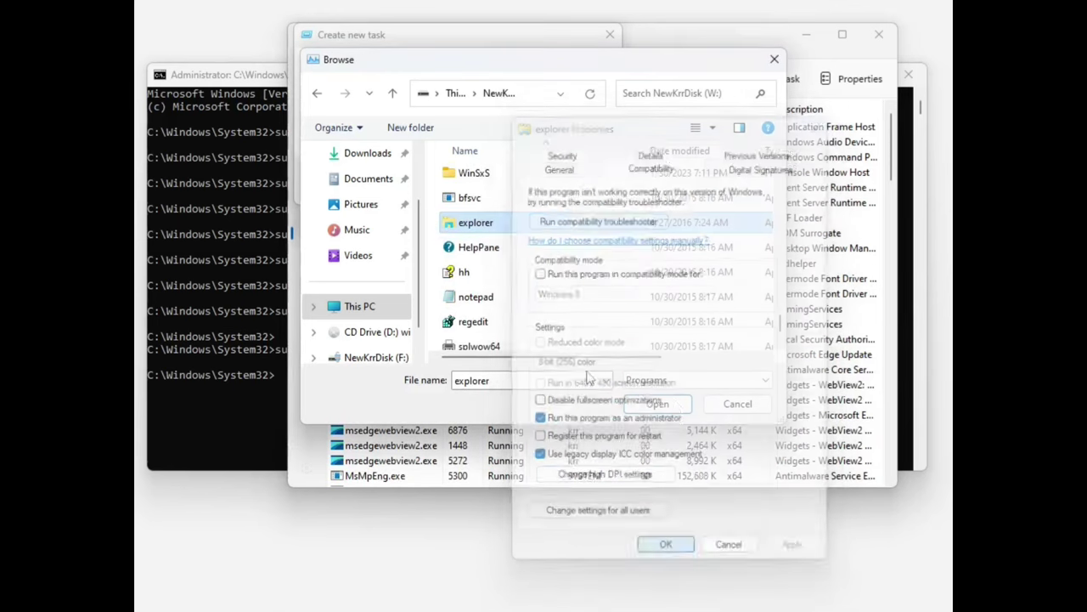
Run the Windows 10 (1511) explorer from drive W: and dismiss the resulting dialog.
{"action": "left_click", "coordinate": [646, 402]}
{"action": "left_click", "coordinate": [651, 404]}
{"action": "key", "text": "Return"}
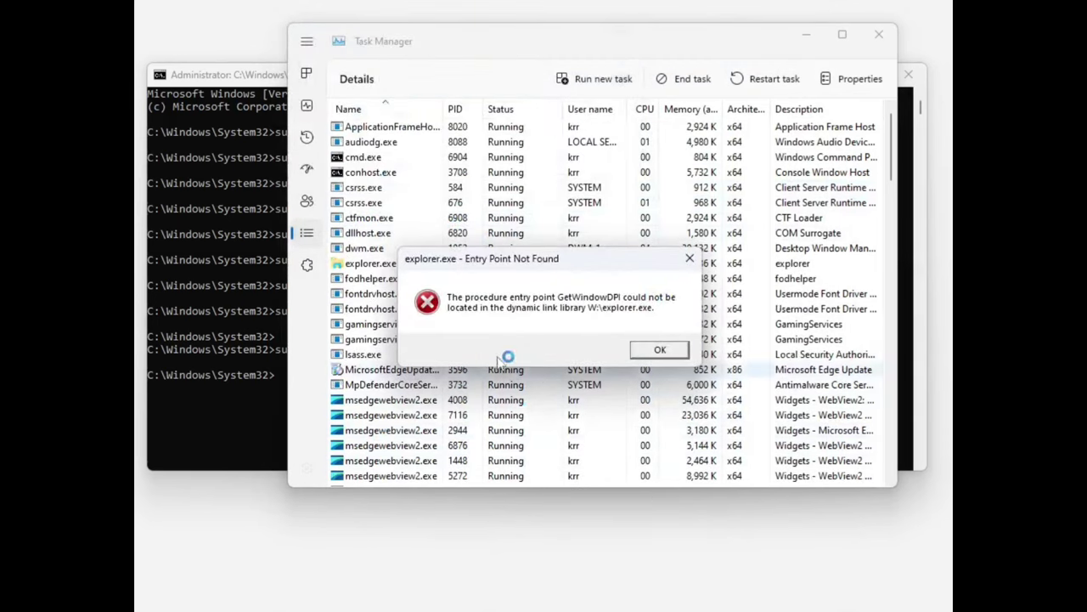
{"action": "left_click", "coordinate": [680, 354]}
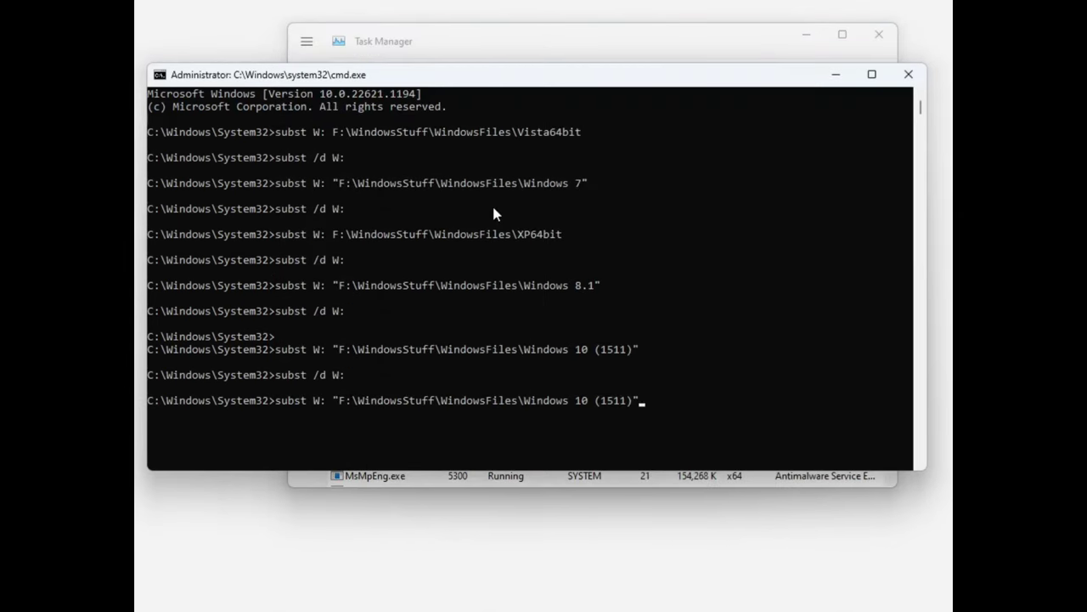
Substitute drive W: with "F:\WindowsStuff\WindowsFiles\Windows 10 (1809)" and browse from a new task to its Windows folder's explorer program.
{"action": "type", "text": "(1809)\""}
{"action": "key", "text": "Return"}
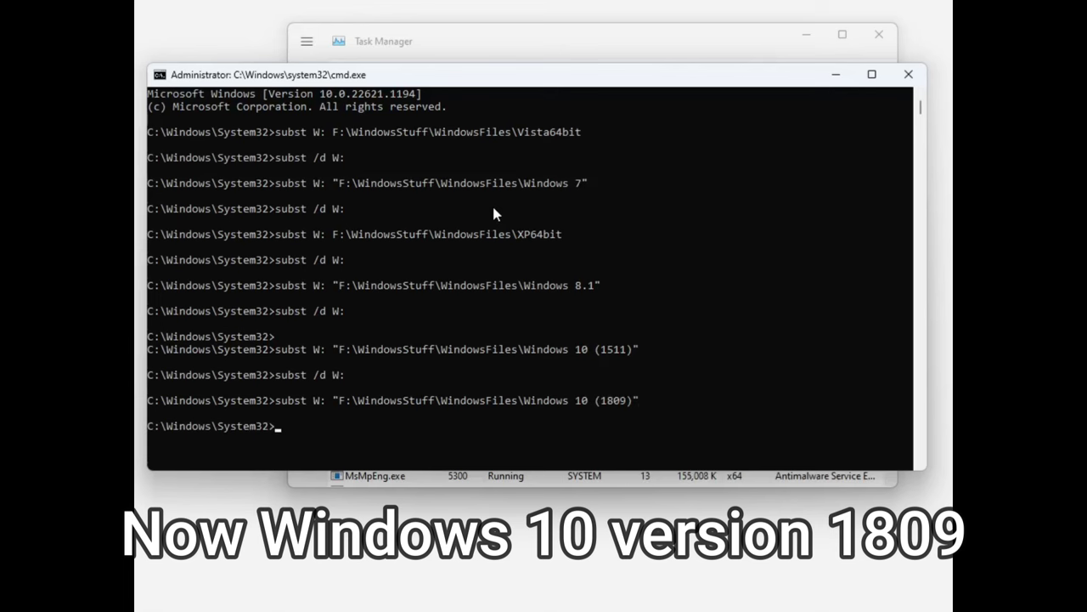
{"action": "left_click", "coordinate": [602, 43]}
{"action": "left_click", "coordinate": [609, 83]}
{"action": "left_click", "coordinate": [563, 179]}
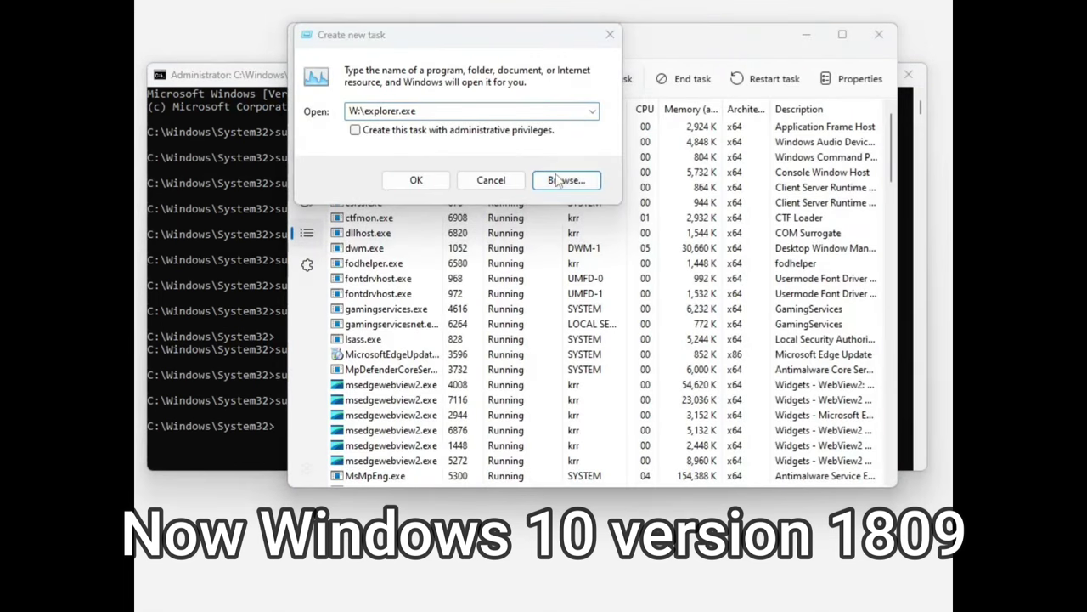
{"action": "double_click", "coordinate": [498, 284]}
{"action": "scroll", "coordinate": [530, 279], "scroll_direction": "down", "scroll_amount": 20}
{"action": "scroll", "coordinate": [532, 274], "scroll_direction": "up", "scroll_amount": 2}
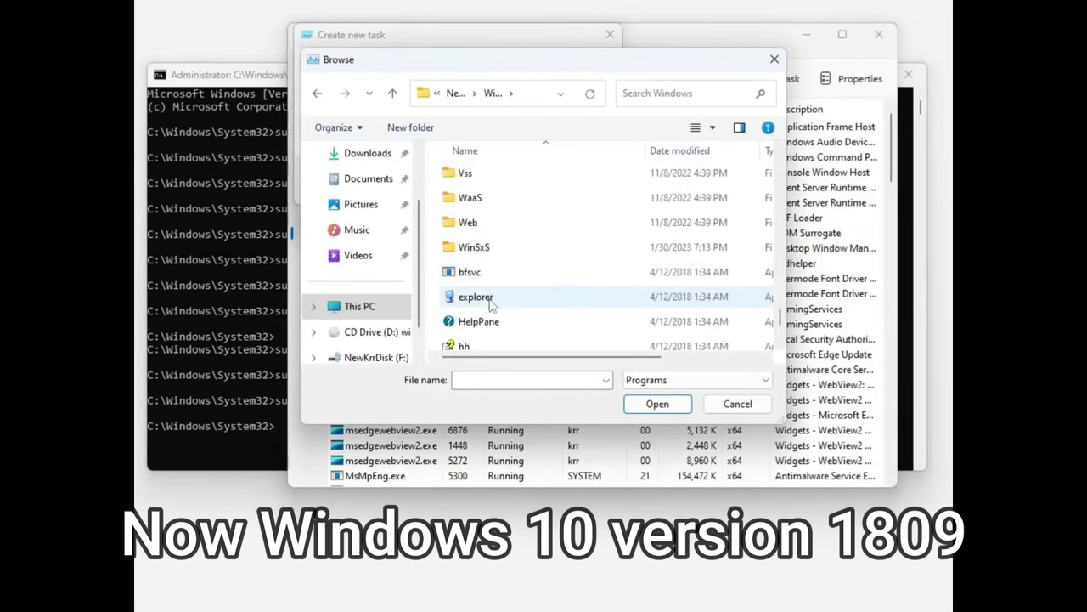
In the 1809 explorer's properties, turn off compatibility mode, administrator rights, restart registration and legacy ICC color management, confirm the high DPI settings and close the properties.
{"action": "right_click", "coordinate": [515, 303]}
{"action": "left_click", "coordinate": [552, 560]}
{"action": "left_click", "coordinate": [650, 165]}
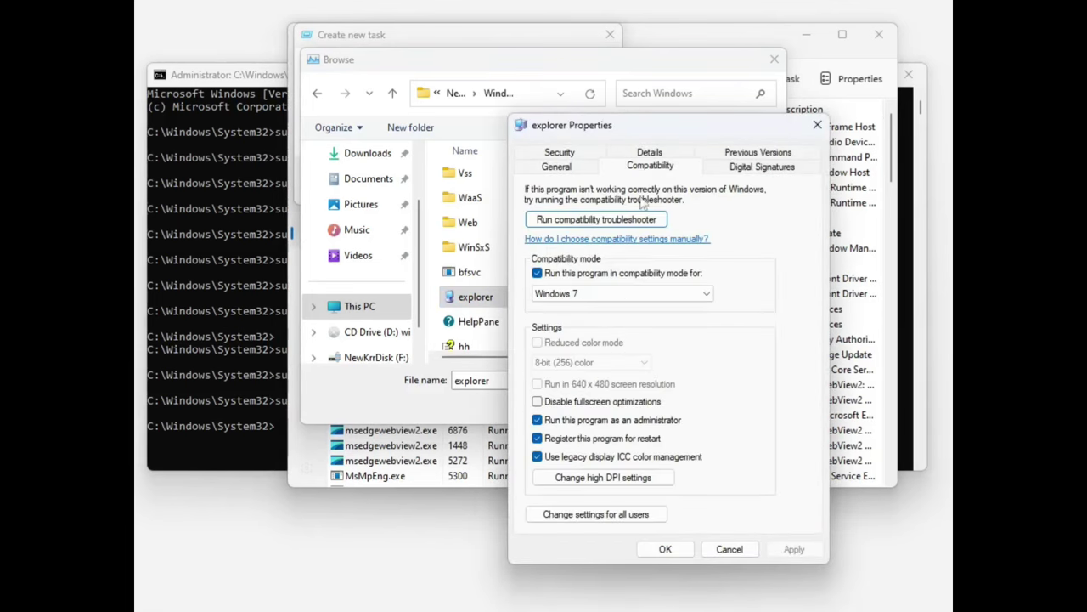
{"action": "left_click", "coordinate": [639, 483]}
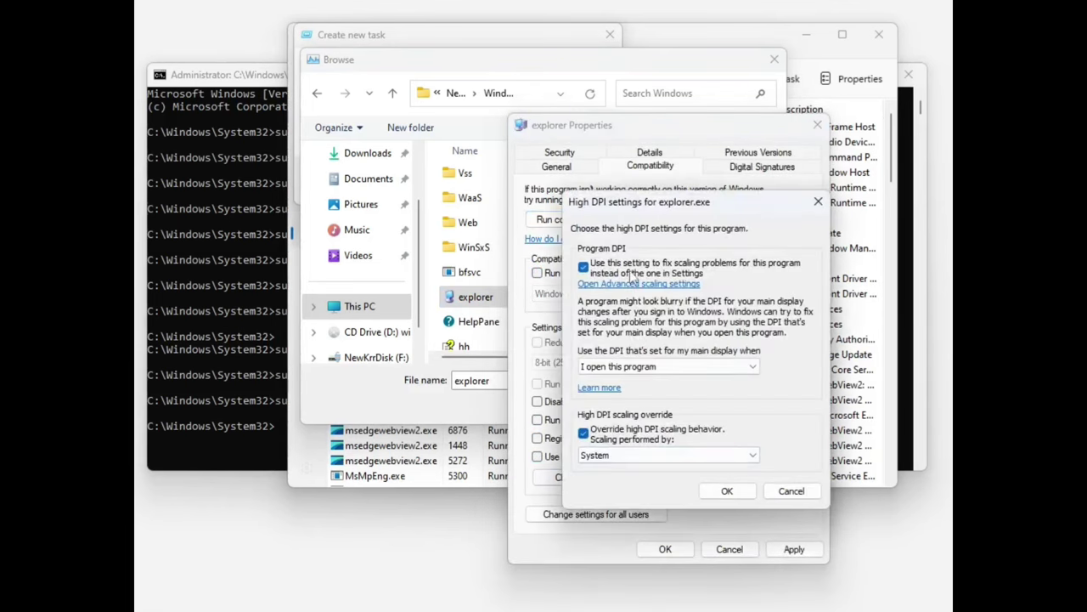
{"action": "left_click", "coordinate": [727, 490]}
{"action": "left_click", "coordinate": [720, 549]}
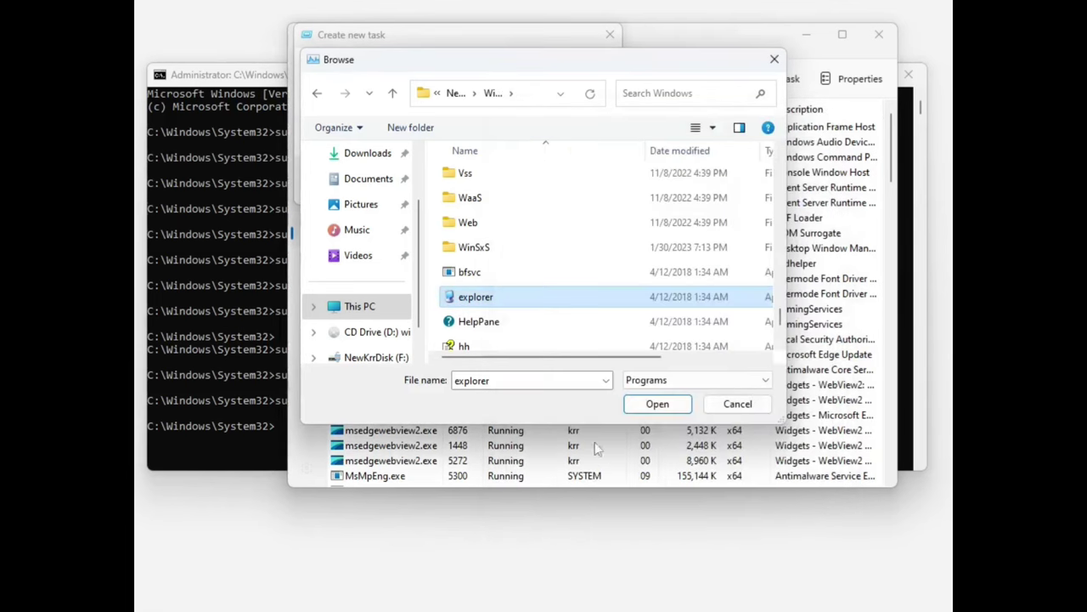
Run the Windows 10 (1809) explorer and move its error dialog out of the way.
{"action": "left_click", "coordinate": [644, 403]}
{"action": "key", "text": "Return"}
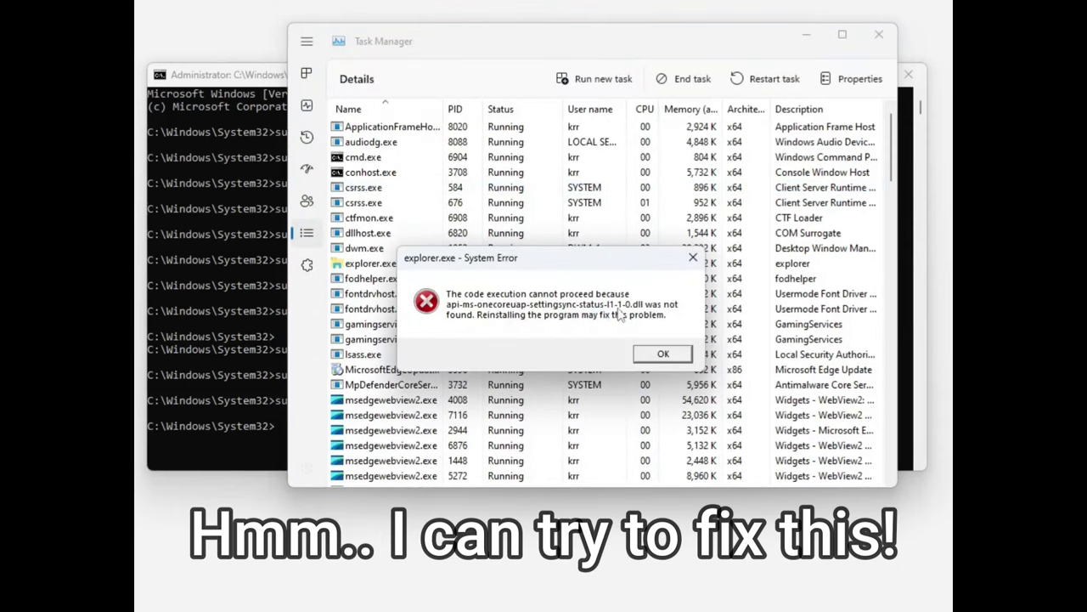
{"action": "left_click_drag", "start_coordinate": [593, 267], "coordinate": [336, 501]}
Open Control Panel from a file browsing window and search the local Windows folder for "api-ms".
{"action": "left_click", "coordinate": [586, 81]}
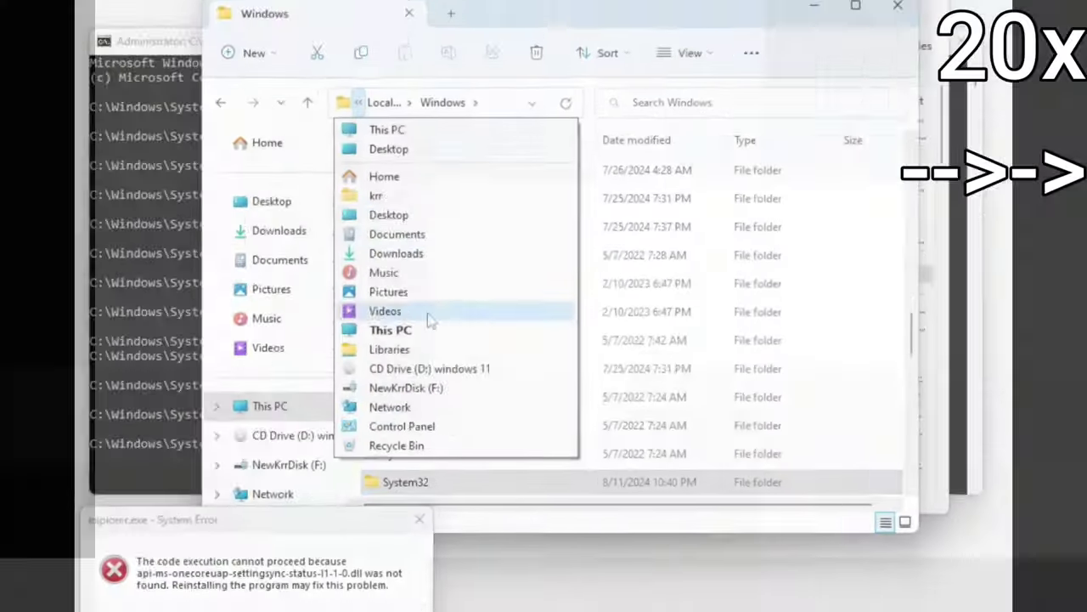
{"action": "left_click", "coordinate": [403, 426]}
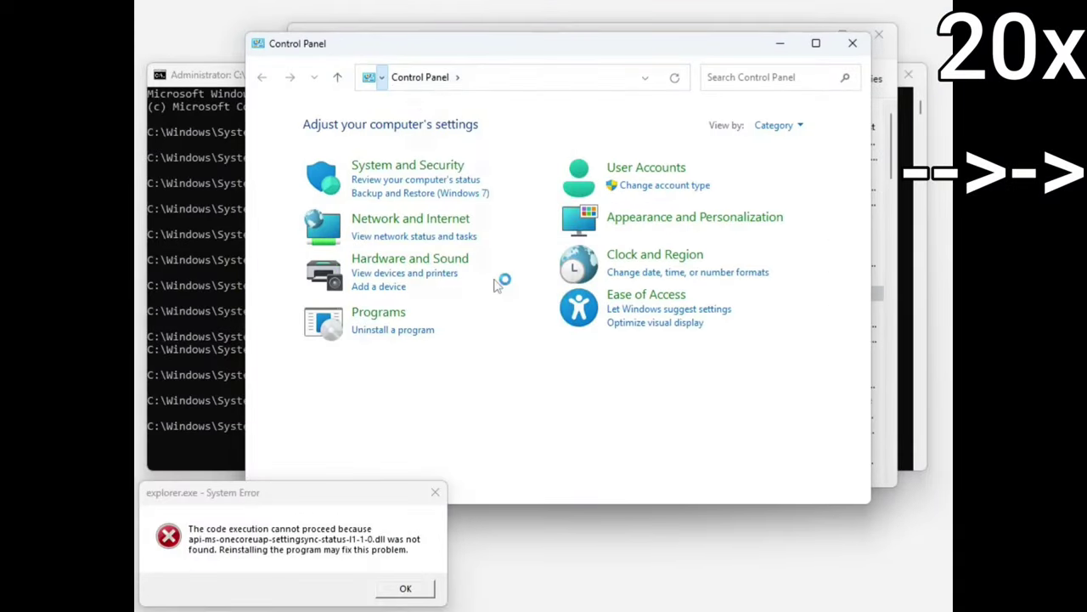
{"action": "left_click", "coordinate": [748, 169]}
{"action": "type", "text": "api-ms"}
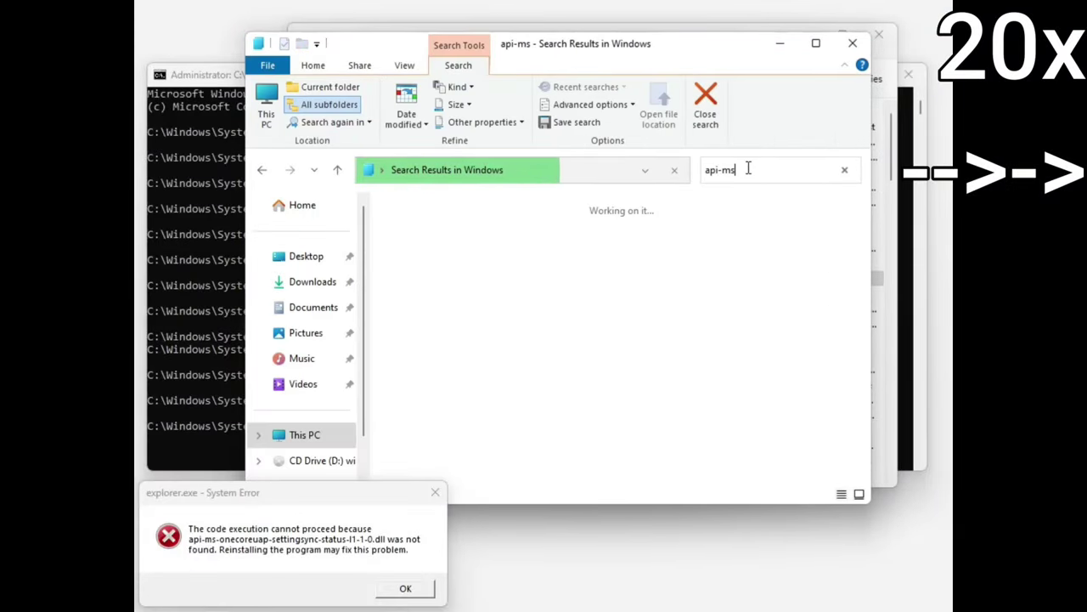
Stop the running search, open the WinSxS folder and search it for "api*.dll".
{"action": "left_click", "coordinate": [675, 170]}
{"action": "scroll", "coordinate": [471, 424], "scroll_direction": "down", "scroll_amount": 10}
{"action": "double_click", "coordinate": [442, 360]}
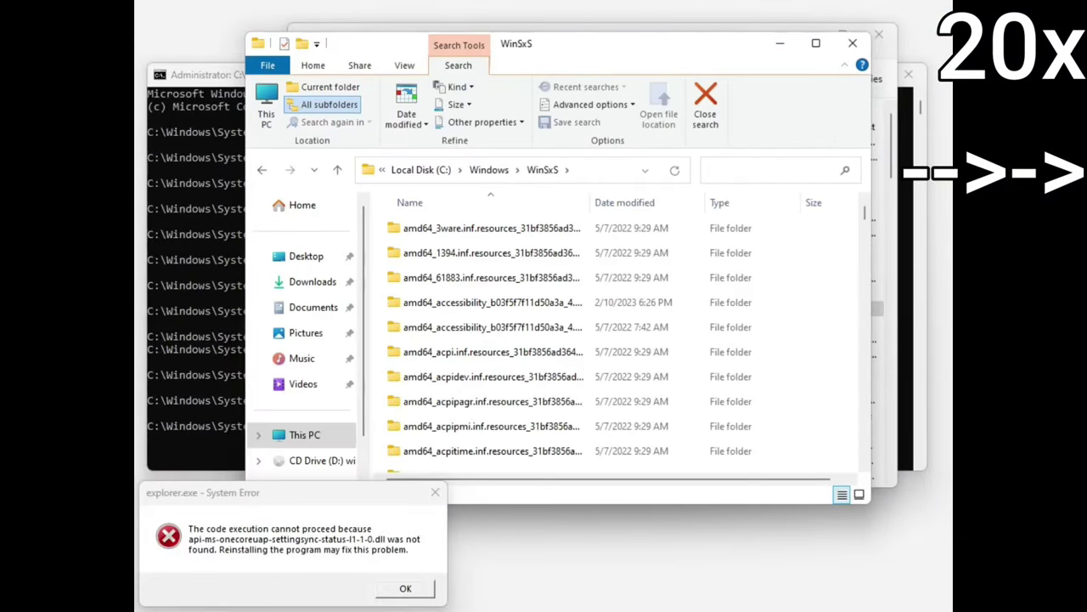
{"action": "left_click", "coordinate": [765, 169]}
{"action": "type", "text": "api*.dll"}
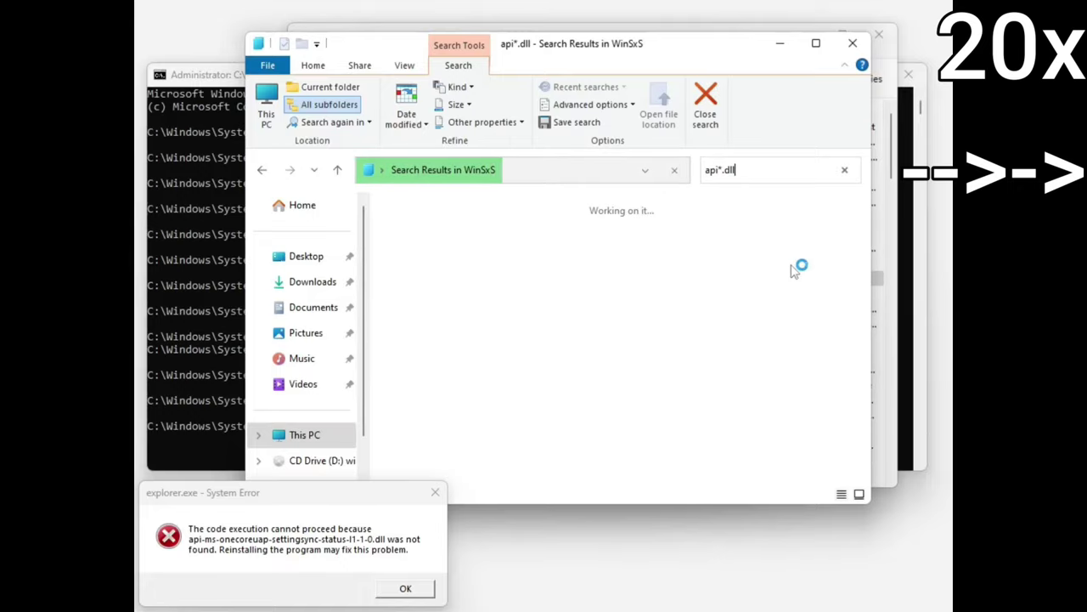
Select the range of API-MS DLL files in the search results and copy them into the APIs folder in Documents.
{"action": "scroll", "coordinate": [770, 381], "scroll_direction": "down", "scroll_amount": 20}
{"action": "left_click", "coordinate": [723, 425]}
{"action": "scroll", "coordinate": [723, 424], "scroll_direction": "up", "scroll_amount": 20}
{"action": "left_click", "coordinate": [723, 416], "text": "shift"}
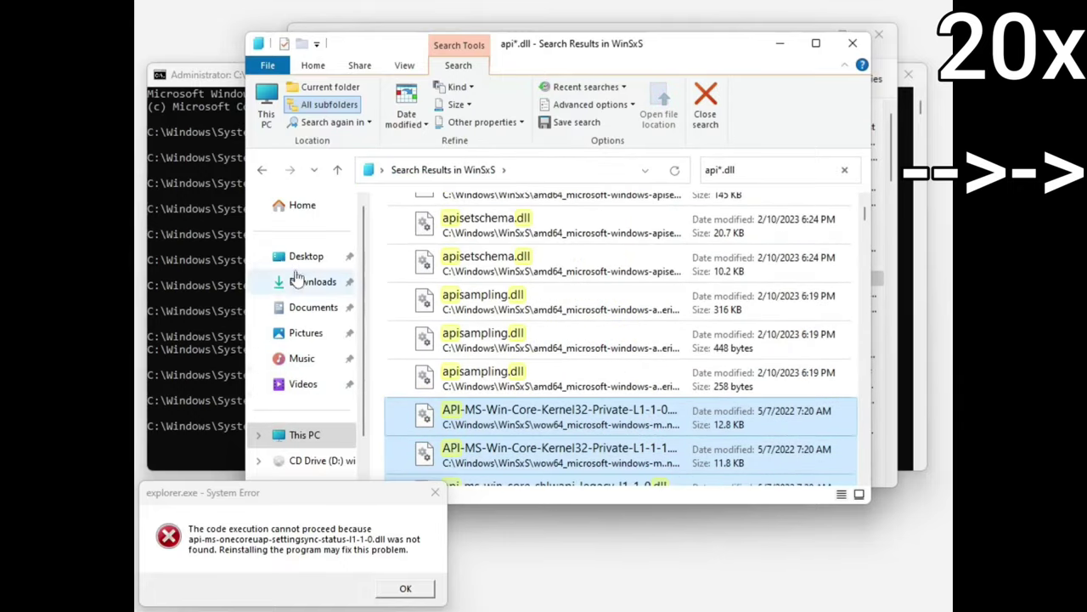
{"action": "left_click", "coordinate": [313, 306]}
{"action": "double_click", "coordinate": [433, 227]}
{"action": "key", "text": "ctrl+v"}
{"action": "left_click", "coordinate": [340, 250]}
{"action": "left_click", "coordinate": [357, 162]}
{"action": "left_click", "coordinate": [626, 473]}
{"action": "scroll", "coordinate": [621, 340], "scroll_direction": "up", "scroll_amount": 20}
{"action": "scroll", "coordinate": [333, 415], "scroll_direction": "down", "scroll_amount": 1}
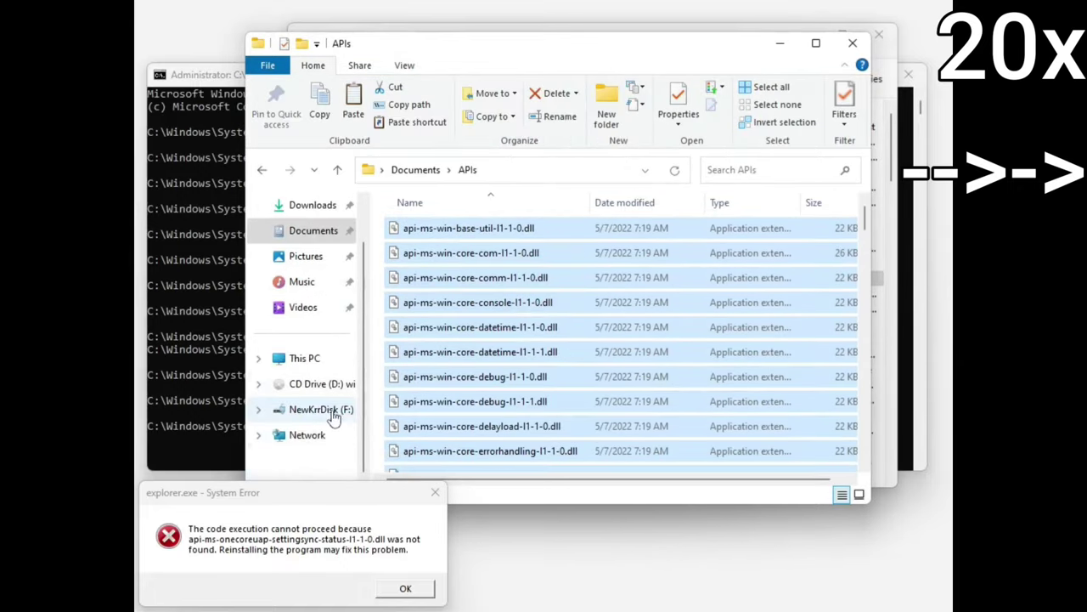
Repeat the W: substitution command for Windows 10 (1809) and browse to the Windows 10 (1809) folder in WindowsFiles.
{"action": "left_click", "coordinate": [304, 358]}
{"action": "left_click", "coordinate": [196, 281]}
{"action": "key", "text": "Up"}
{"action": "key", "text": "Return"}
{"action": "left_click", "coordinate": [578, 42]}
{"action": "double_click", "coordinate": [686, 296]}
{"action": "double_click", "coordinate": [433, 303]}
{"action": "scroll", "coordinate": [429, 374], "scroll_direction": "down", "scroll_amount": 2}
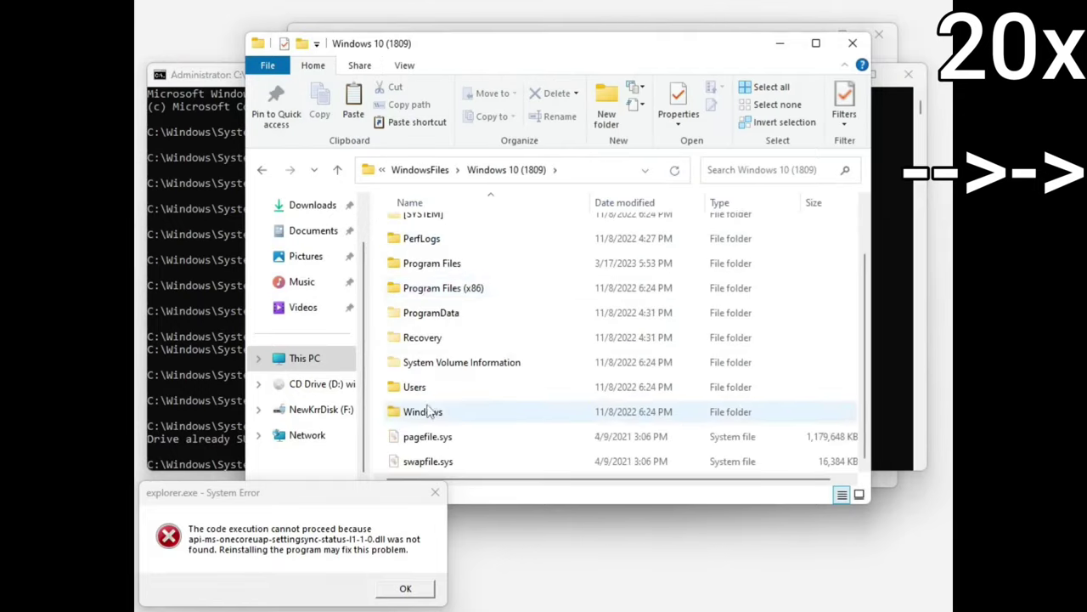
Open the System32 folder of the Windows 10 (1809) files and search it for "api-*.dll".
{"action": "double_click", "coordinate": [429, 411]}
{"action": "scroll", "coordinate": [429, 357], "scroll_direction": "down", "scroll_amount": 20}
{"action": "double_click", "coordinate": [433, 236]}
{"action": "scroll", "coordinate": [459, 357], "scroll_direction": "down", "scroll_amount": 20}
{"action": "left_click", "coordinate": [767, 171]}
{"action": "type", "text": "api*.dll"}
{"action": "key", "text": "Left"}
{"action": "key", "text": "Left"}
{"action": "key", "text": "Left"}
{"action": "key", "text": "Left"}
{"action": "key", "text": "Left"}
{"action": "type", "text": "-"}
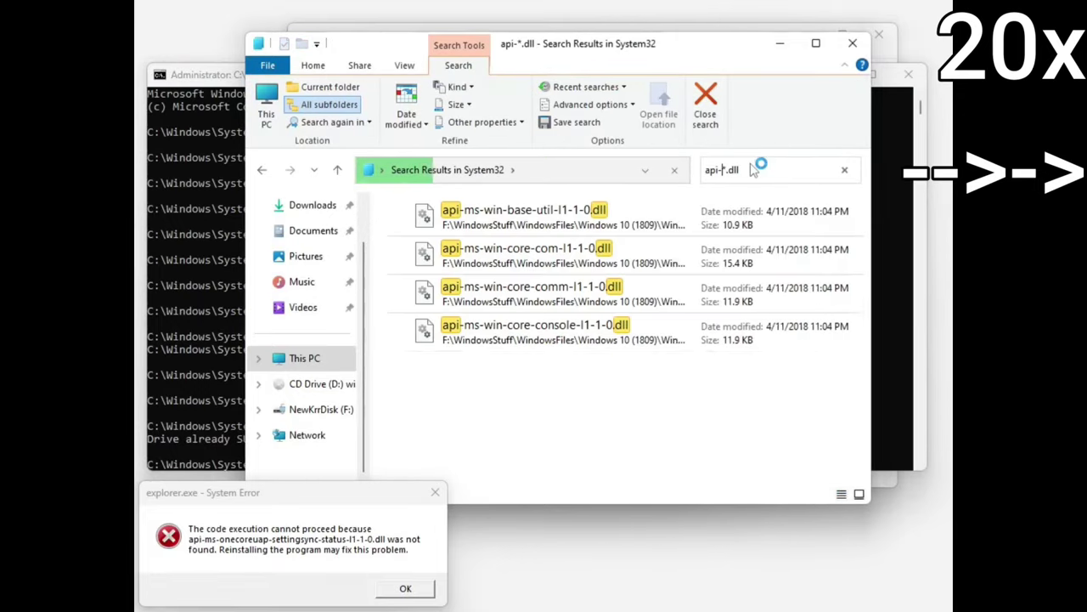
{"action": "scroll", "coordinate": [599, 361], "scroll_direction": "down", "scroll_amount": 8}
Search the whole Windows folder of the 1809 files for "api-*.dll", examine the results for the missing DLL and clear the search.
{"action": "left_click", "coordinate": [263, 171]}
{"action": "left_click", "coordinate": [530, 171]}
{"action": "left_click", "coordinate": [766, 170]}
{"action": "type", "text": "api-*.dll"}
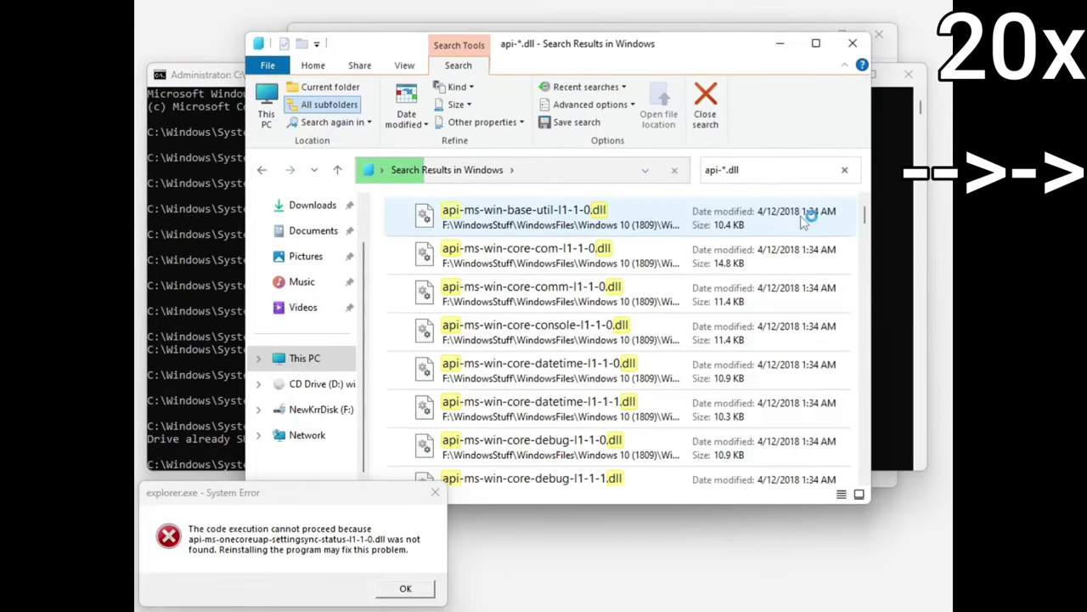
{"action": "scroll", "coordinate": [840, 349], "scroll_direction": "down", "scroll_amount": 20}
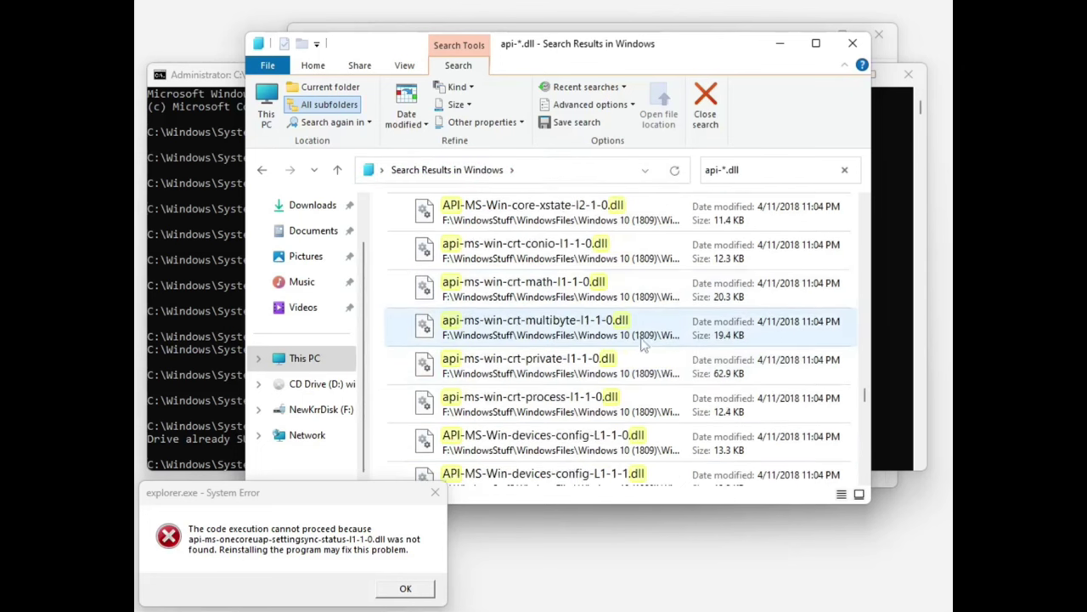
{"action": "scroll", "coordinate": [641, 339], "scroll_direction": "up", "scroll_amount": 20}
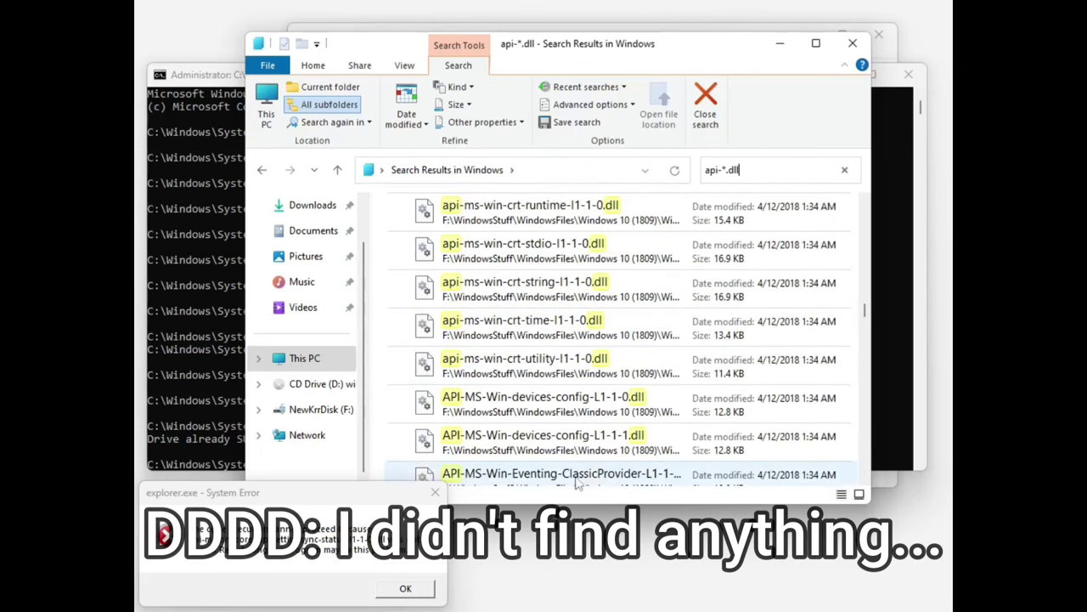
{"action": "scroll", "coordinate": [578, 483], "scroll_direction": "up", "scroll_amount": 15}
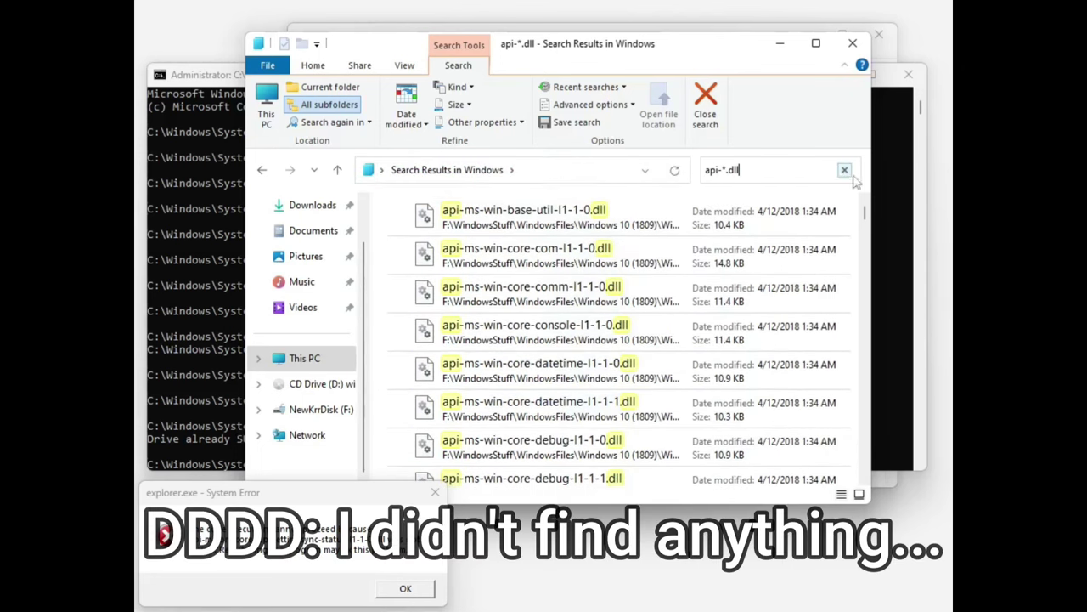
{"action": "left_click", "coordinate": [845, 171]}
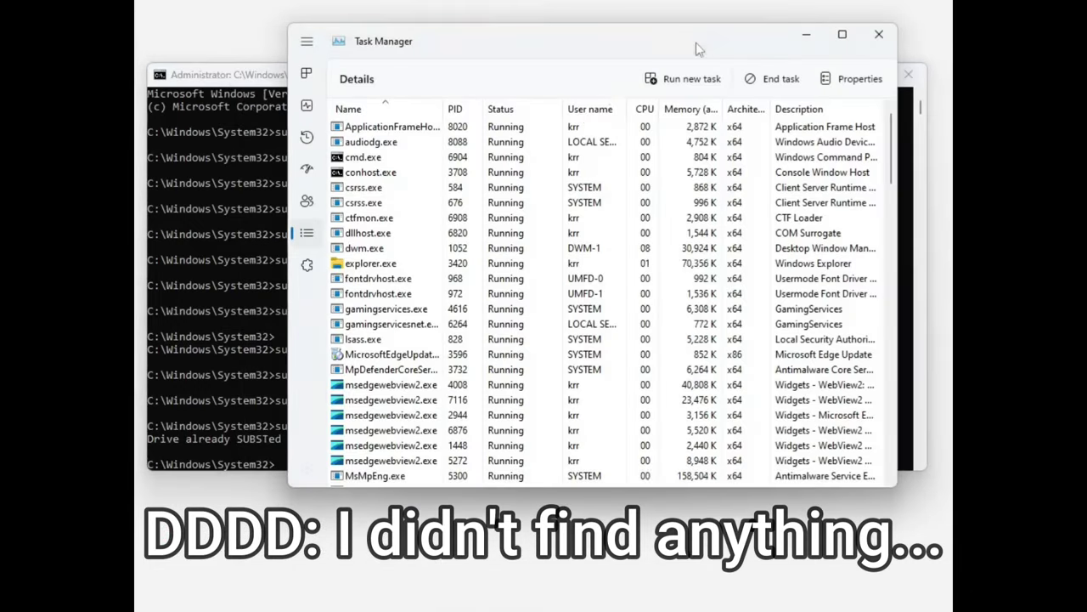
Check explorer.exe in the process details, then release drive W: and substitute it with "F:\WindowsStuff\WindowsFiles\Windows 10 (1998)".
{"action": "left_click", "coordinate": [377, 252]}
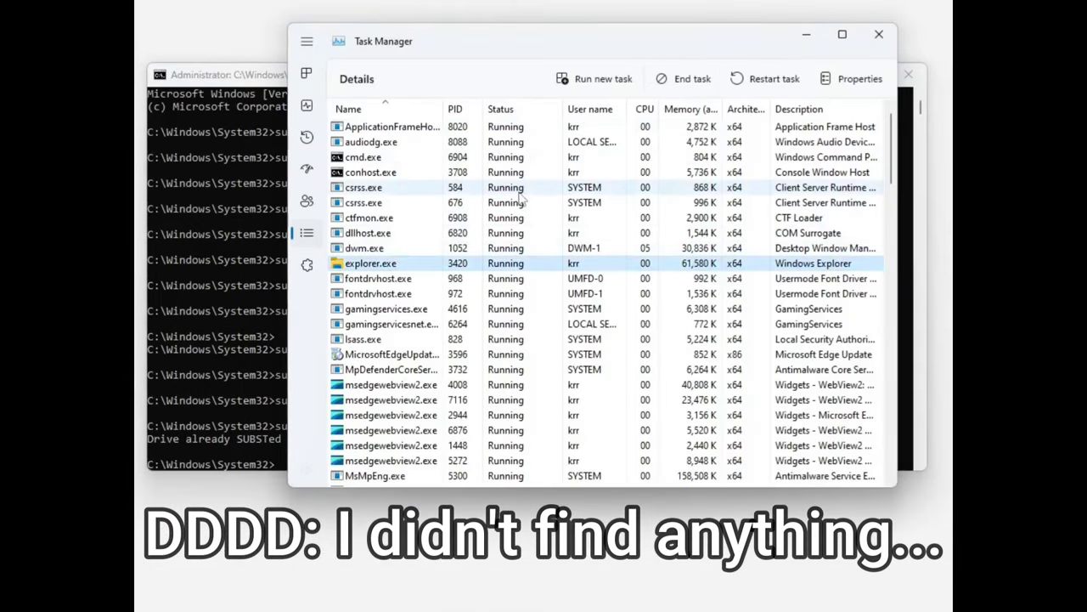
{"action": "scroll", "coordinate": [606, 291], "scroll_direction": "down", "scroll_amount": 5}
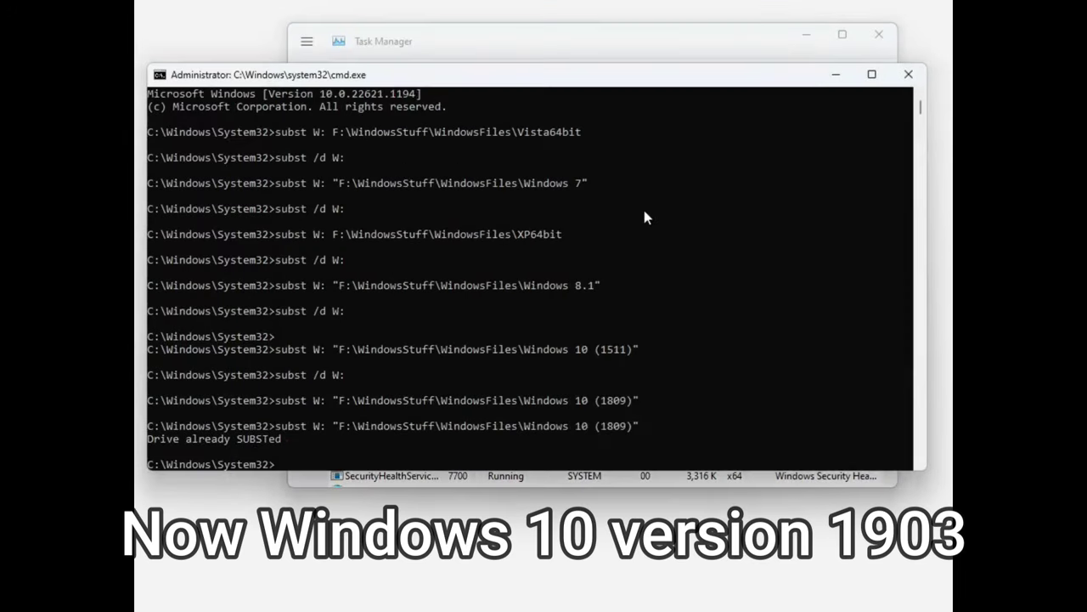
{"action": "key", "text": "Up"}
{"action": "key", "text": "Up"}
{"action": "key", "text": "Return"}
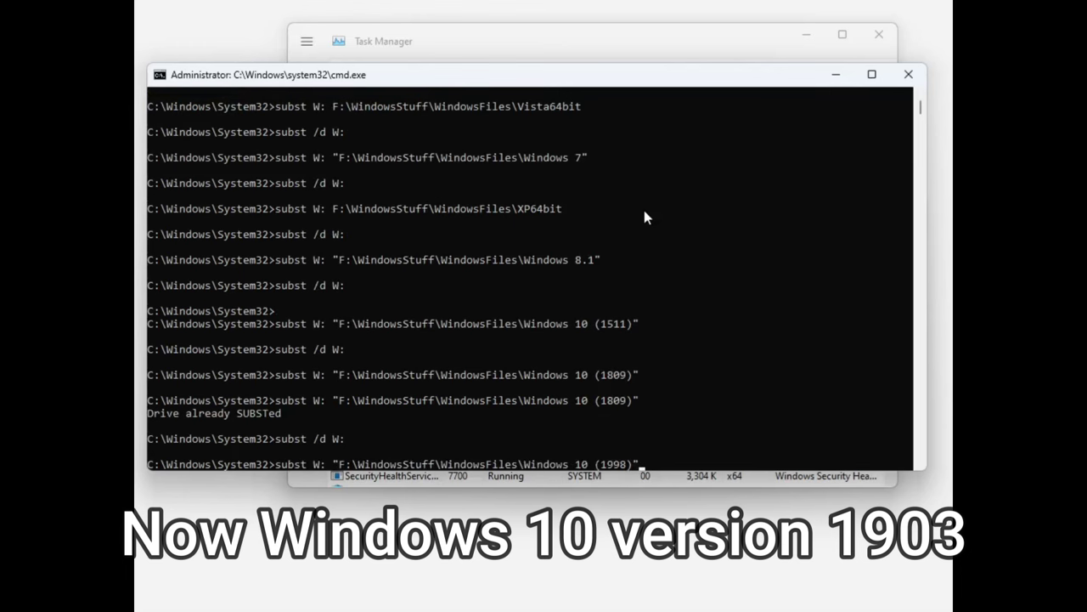
{"action": "key", "text": "Return"}
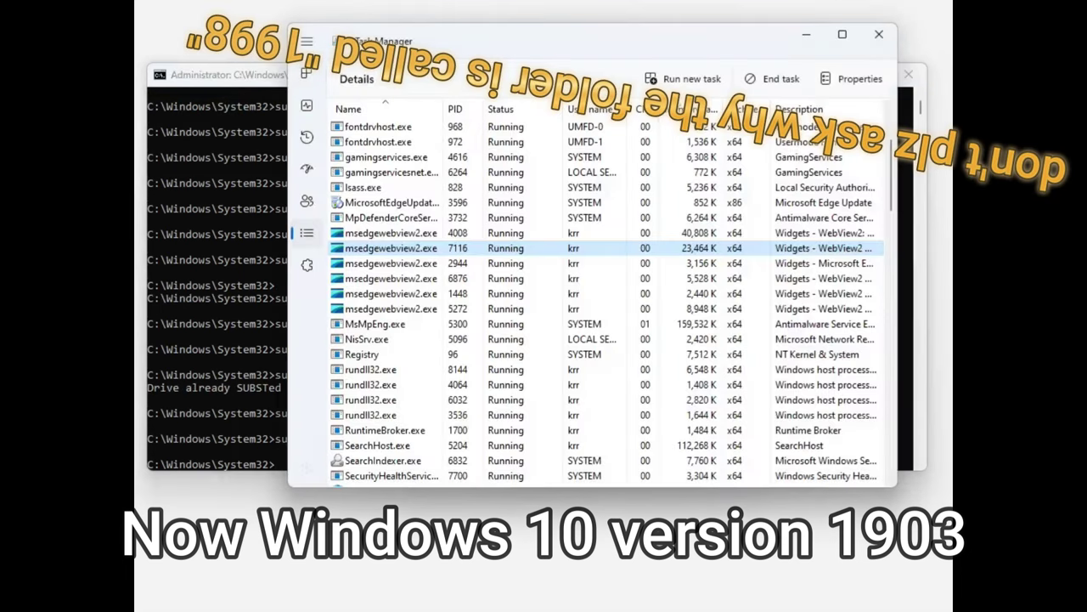
Start creating a new task and browse drive W: for explorer.exe.
{"action": "left_click", "coordinate": [683, 78]}
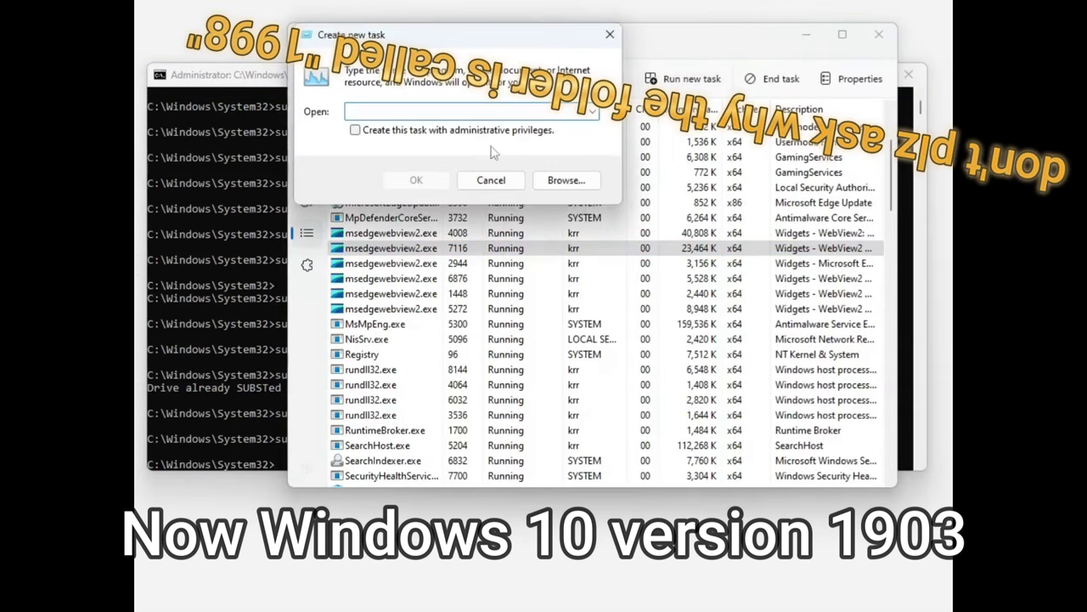
{"action": "left_click", "coordinate": [569, 181]}
{"action": "left_click", "coordinate": [359, 380]}
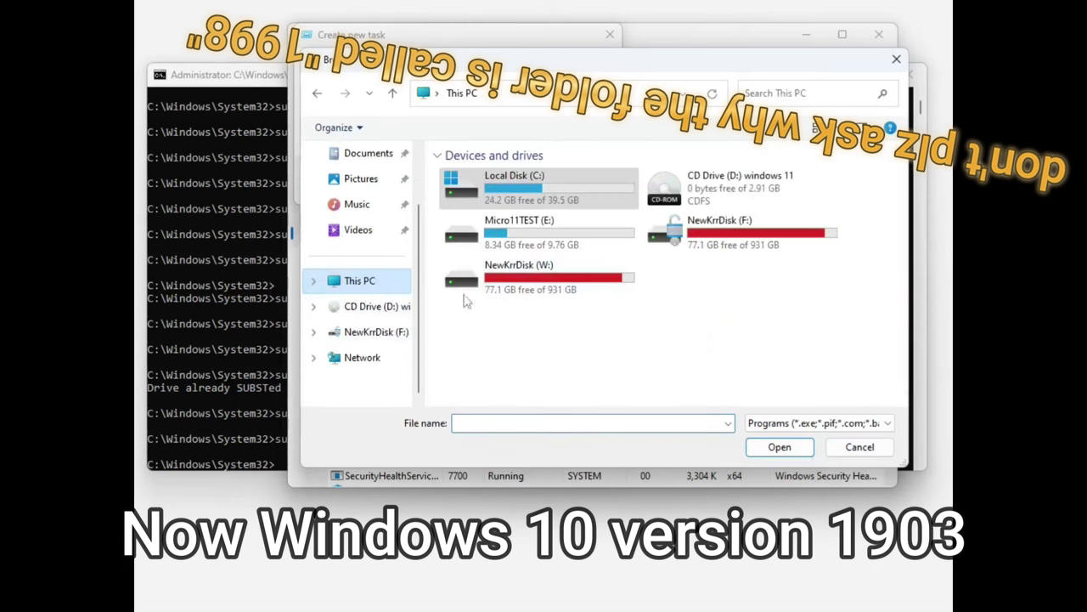
{"action": "double_click", "coordinate": [509, 277]}
{"action": "scroll", "coordinate": [591, 301], "scroll_direction": "down", "scroll_amount": 15}
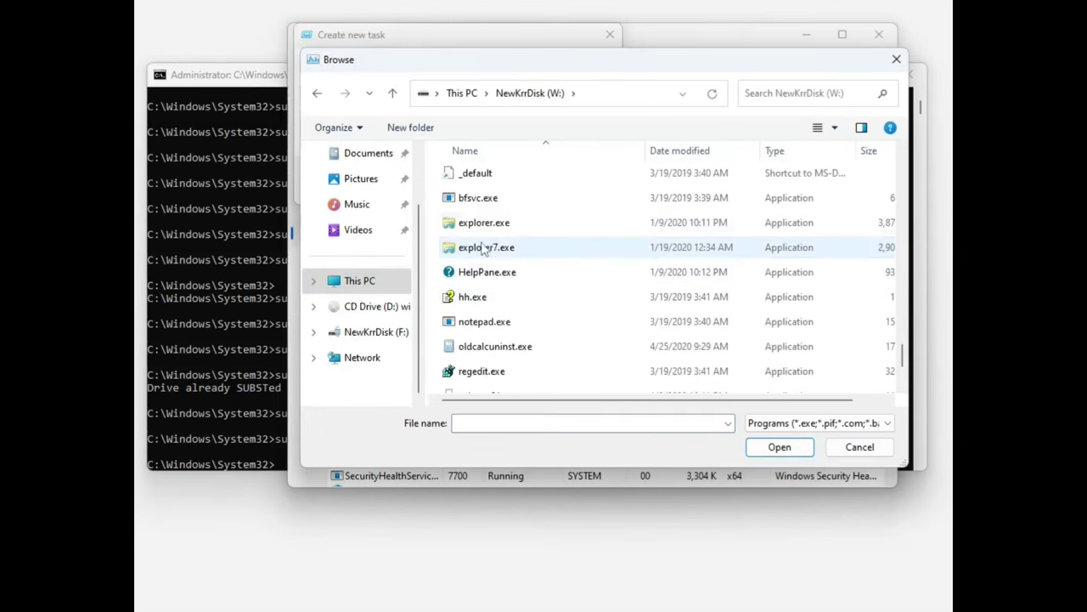
Check the compatibility settings of explorer.exe on drive W: without changing them, and run W:\explorer.exe as a new task.
{"action": "right_click", "coordinate": [537, 226]}
{"action": "left_click", "coordinate": [585, 527]}
{"action": "left_click", "coordinate": [683, 165]}
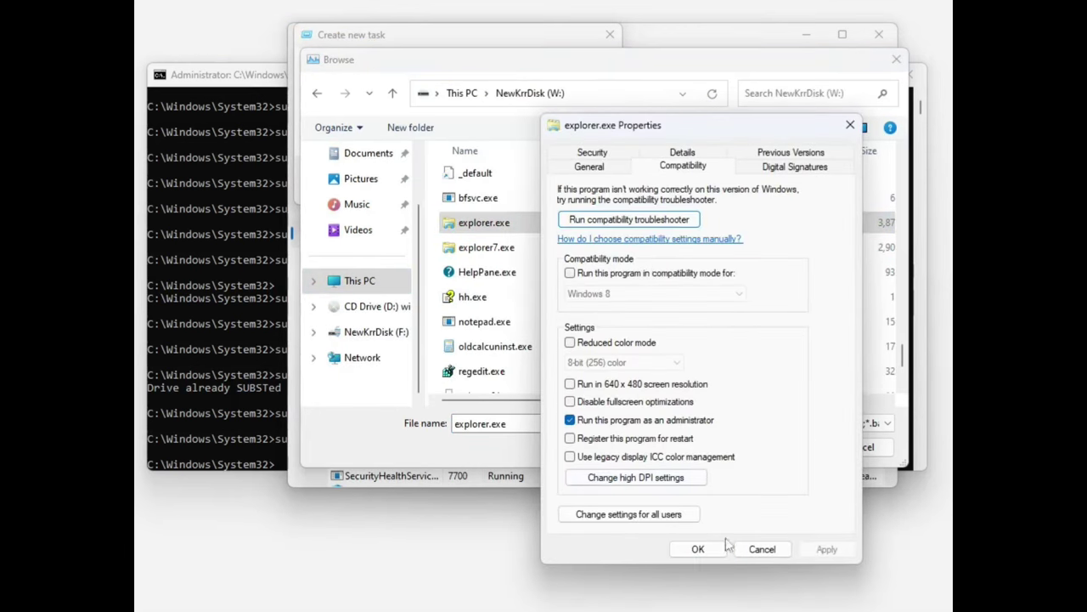
{"action": "left_click", "coordinate": [761, 490]}
{"action": "left_click", "coordinate": [763, 549]}
{"action": "double_click", "coordinate": [497, 222]}
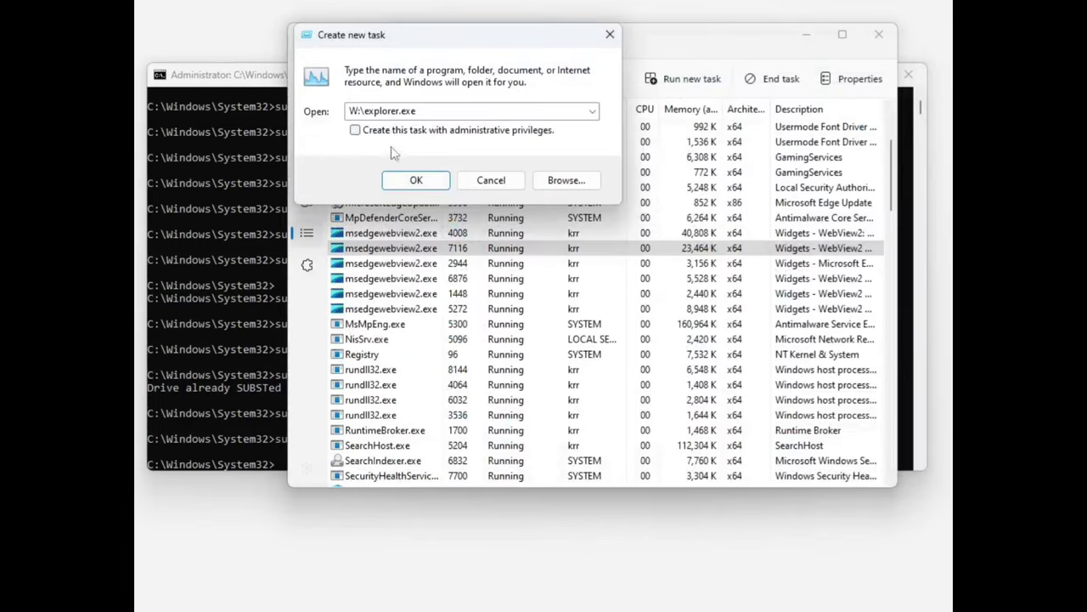
{"action": "left_click", "coordinate": [416, 181]}
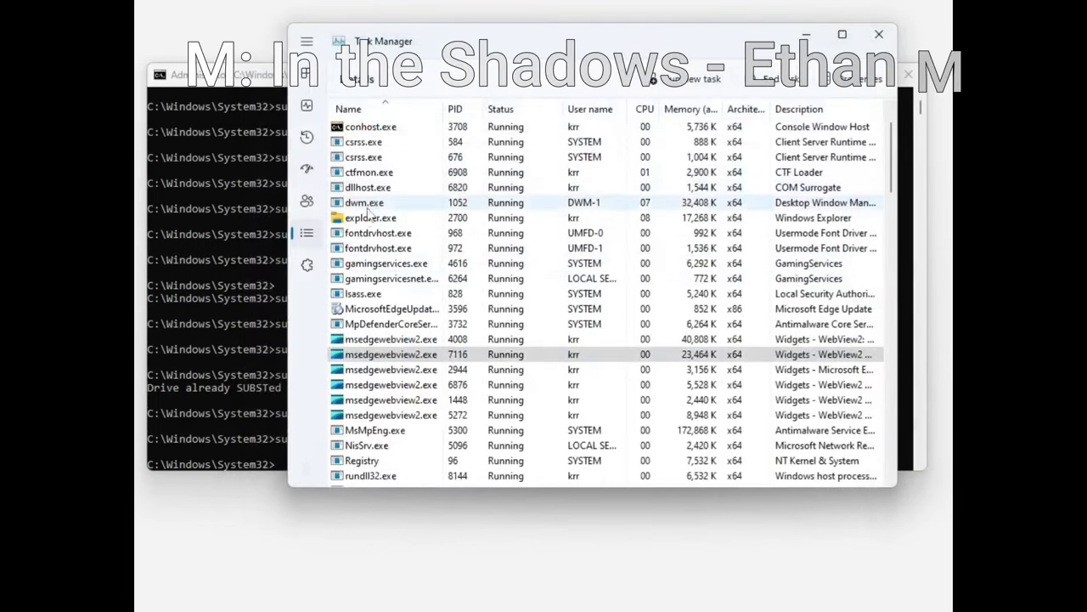
End the running explorer.exe process and release the drive W: substitution.
{"action": "key", "text": "Delete"}
{"action": "left_click", "coordinate": [631, 311]}
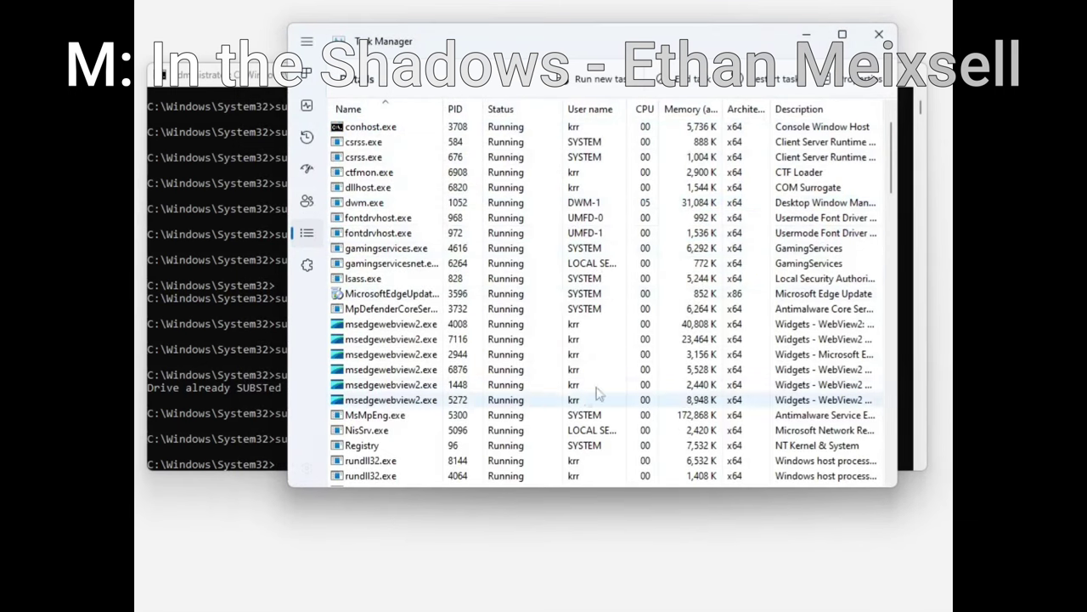
{"action": "left_click", "coordinate": [255, 123]}
{"action": "key", "text": "Return"}
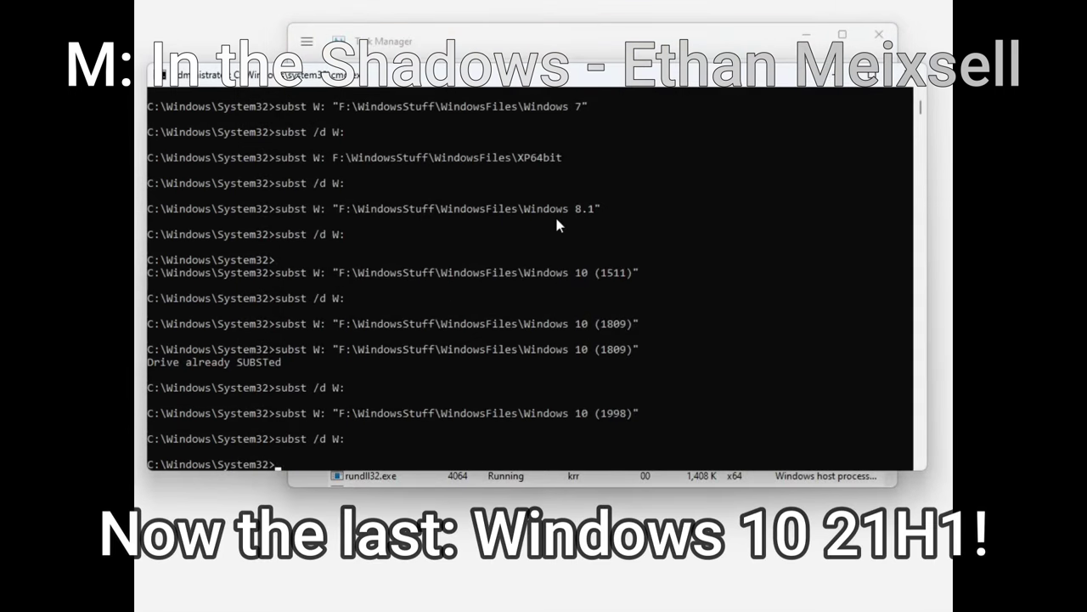
Substitute drive W: with the Windows 10 21H1 folder in F:\WindowsStuff\WindowsFiles.
{"action": "key", "text": "BackSpace"}
{"action": "key", "text": "BackSpace"}
{"action": "key", "text": "BackSpace"}
{"action": "key", "text": "BackSpace"}
{"action": "key", "text": "BackSpace"}
{"action": "key", "text": "BackSpace"}
{"action": "key", "text": "BackSpace"}
{"action": "key", "text": "BackSpace"}
{"action": "key", "text": "BackSpace"}
{"action": "key", "text": "BackSpace"}
{"action": "key", "text": "BackSpace"}
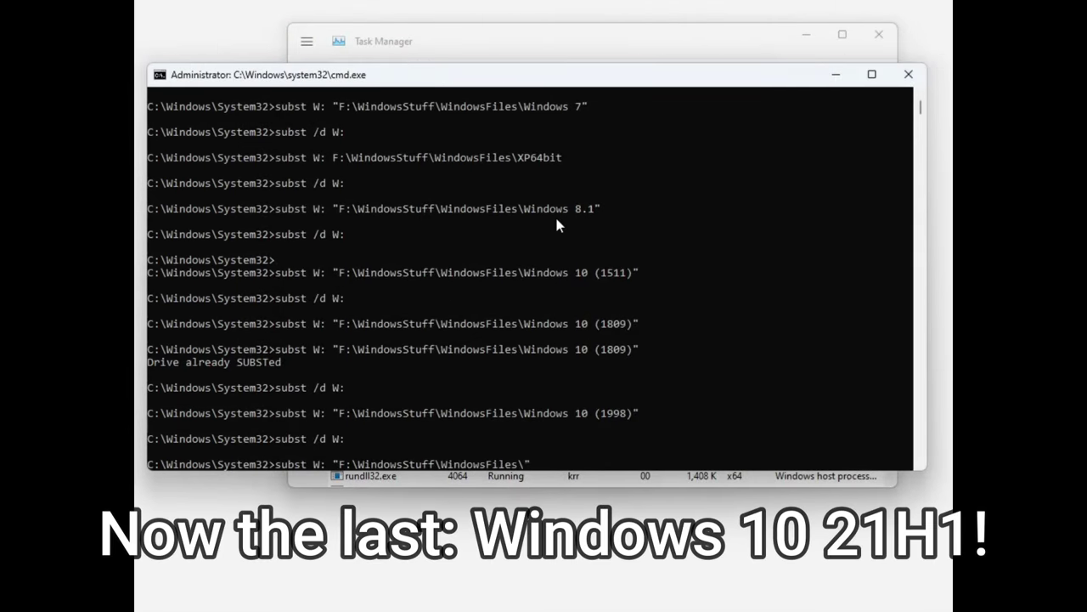
{"action": "key", "text": "Tab"}
{"action": "key", "text": "Return"}
Start creating another task and browse to explorer.exe in the Windows folder of drive W:.
{"action": "left_click", "coordinate": [430, 47]}
{"action": "left_click", "coordinate": [627, 79]}
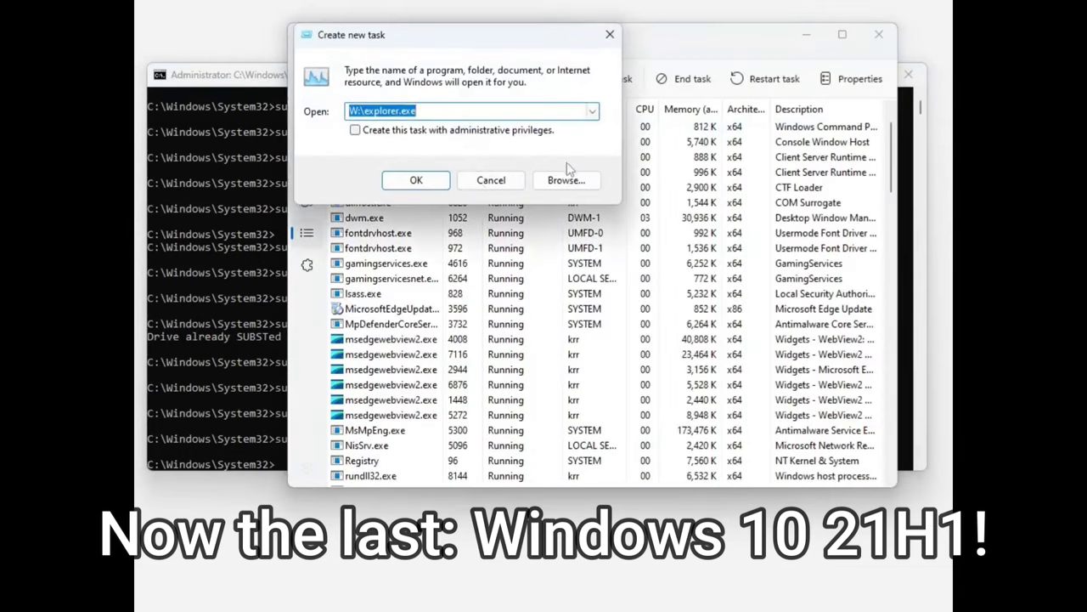
{"action": "left_click", "coordinate": [566, 180]}
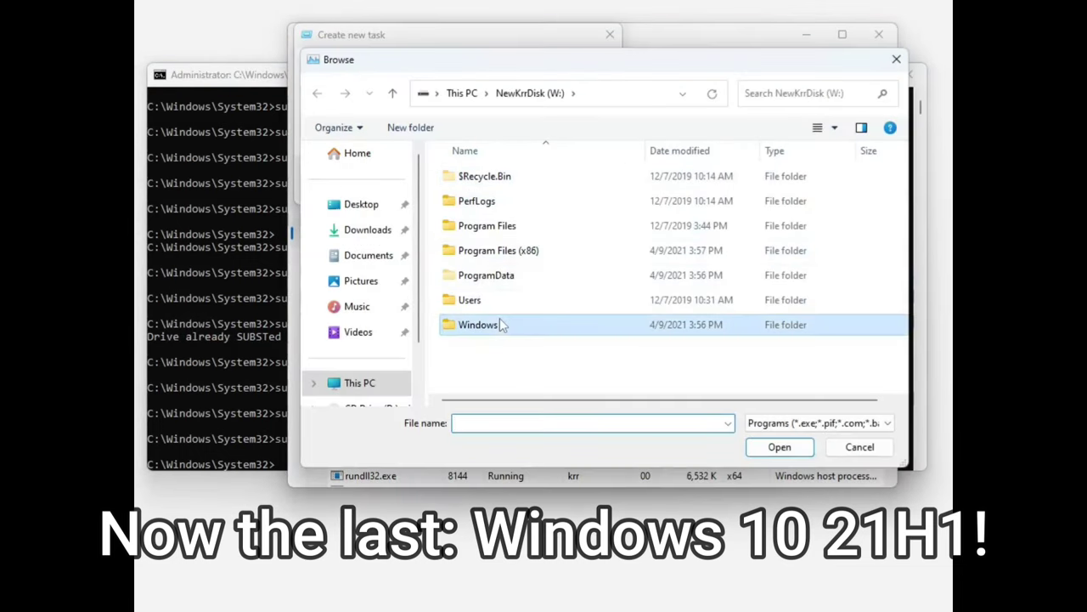
{"action": "double_click", "coordinate": [478, 325]}
{"action": "scroll", "coordinate": [578, 314], "scroll_direction": "down", "scroll_amount": 15}
{"action": "scroll", "coordinate": [572, 293], "scroll_direction": "up", "scroll_amount": 1}
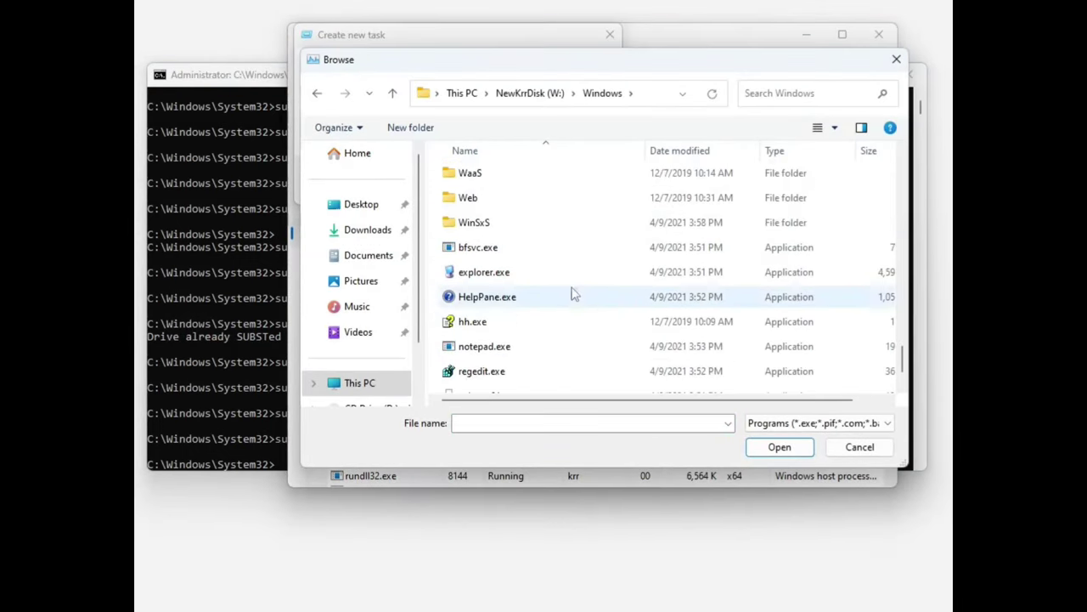
Check the compatibility and high DPI settings of this explorer.exe, and run W:\Windows\explorer.exe as a new task.
{"action": "right_click", "coordinate": [503, 265]}
{"action": "left_click", "coordinate": [572, 558]}
{"action": "left_click", "coordinate": [653, 166]}
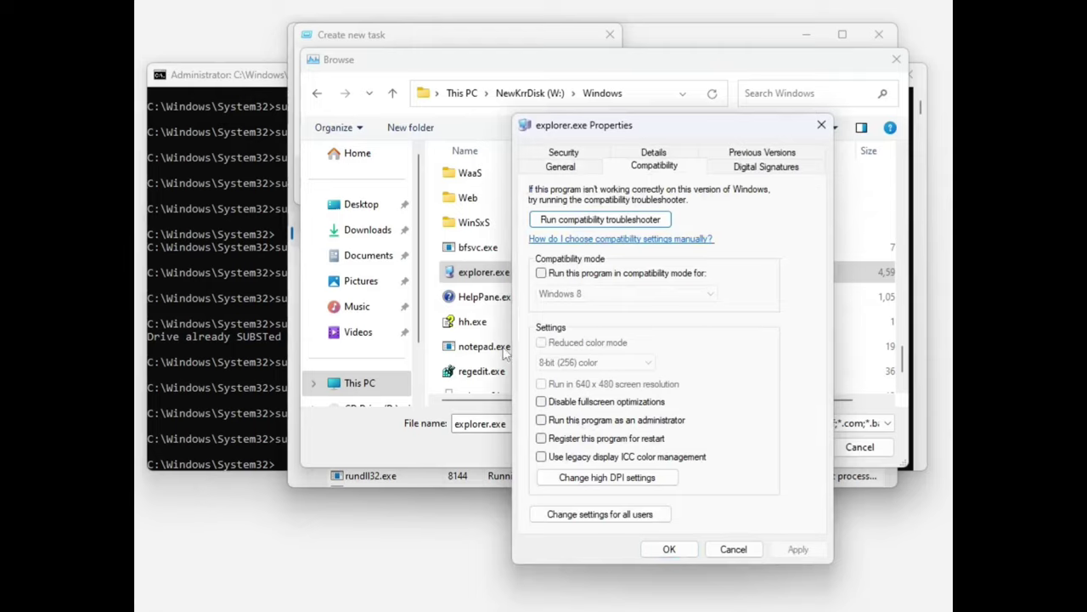
{"action": "left_click", "coordinate": [670, 476]}
{"action": "left_click", "coordinate": [713, 535]}
{"action": "left_click", "coordinate": [682, 550]}
{"action": "left_click", "coordinate": [776, 444]}
{"action": "left_click", "coordinate": [425, 181]}
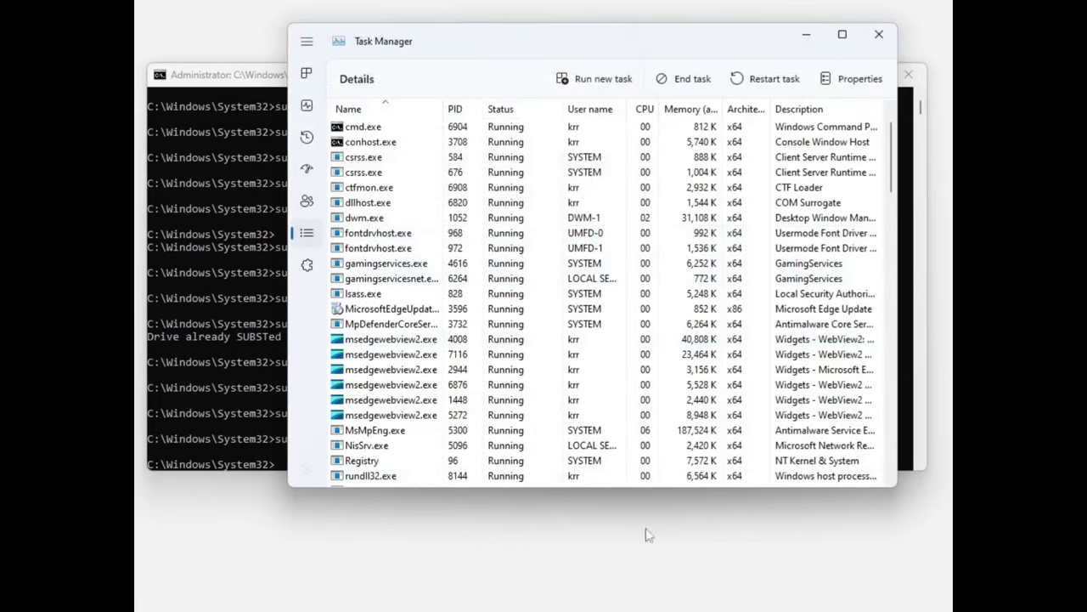
Check the process list for explorer.exe and try running W:\Windows\explorer.exe once more.
{"action": "scroll", "coordinate": [595, 323], "scroll_direction": "down", "scroll_amount": 15}
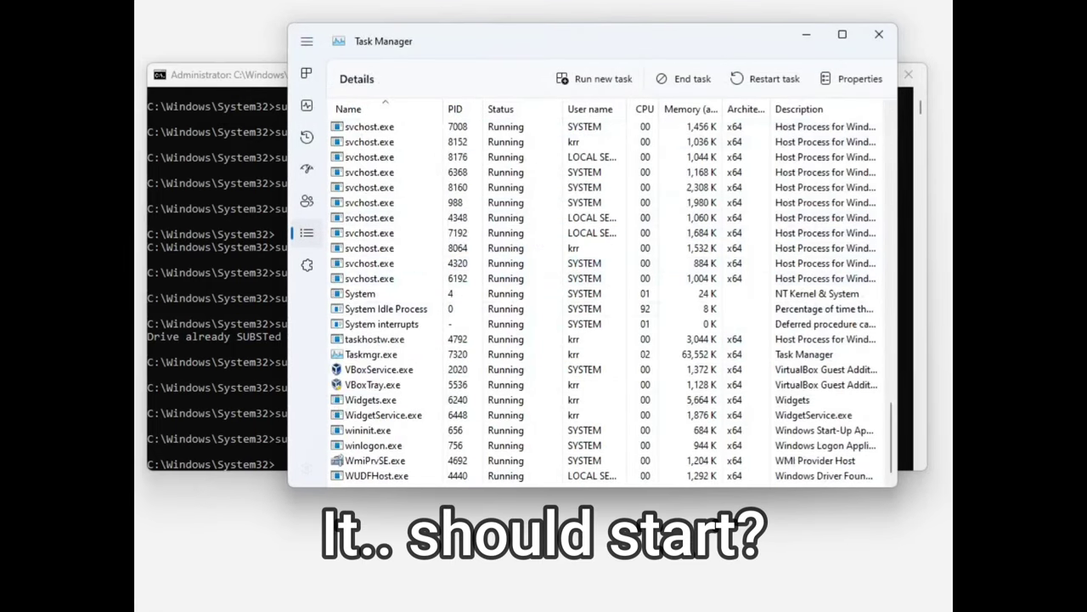
{"action": "scroll", "coordinate": [619, 226], "scroll_direction": "up", "scroll_amount": 15}
{"action": "left_click", "coordinate": [603, 79]}
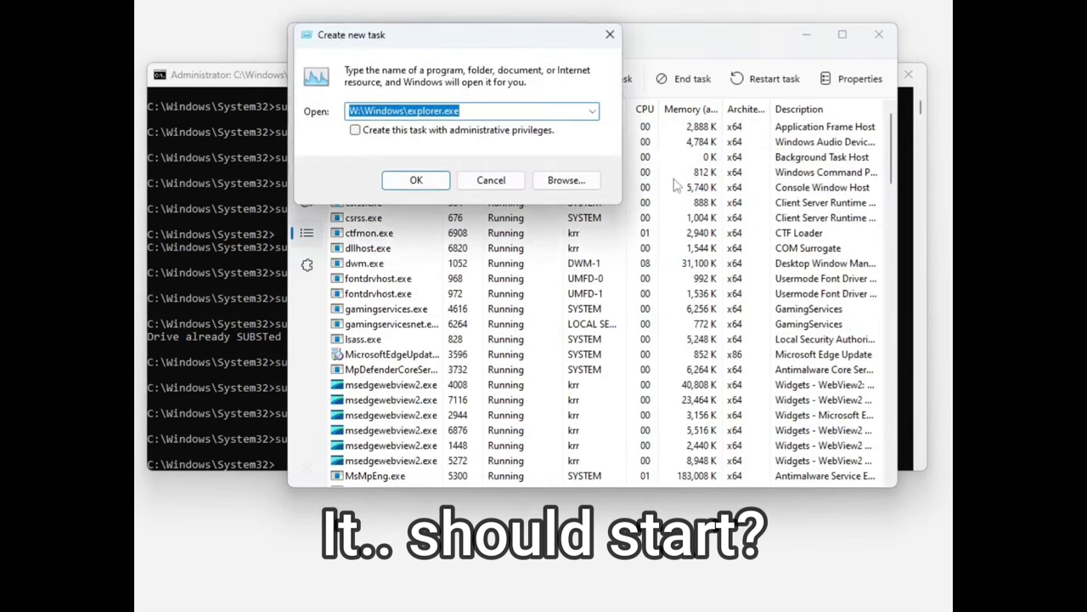
{"action": "left_click", "coordinate": [427, 189]}
{"action": "scroll", "coordinate": [488, 314], "scroll_direction": "down", "scroll_amount": 15}
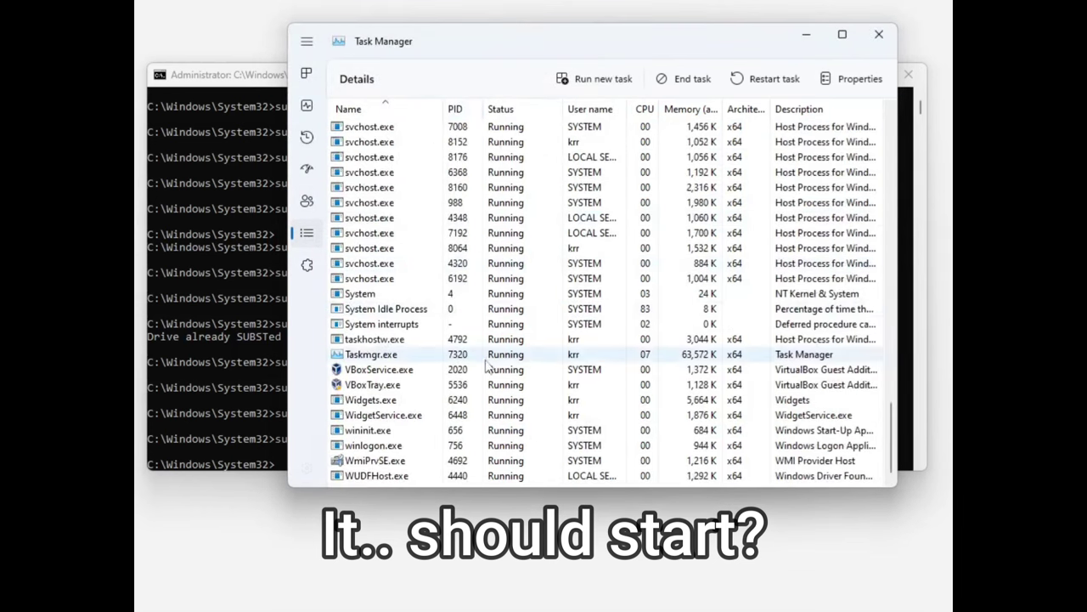
{"action": "left_click", "coordinate": [307, 106]}
{"action": "left_click", "coordinate": [307, 73]}
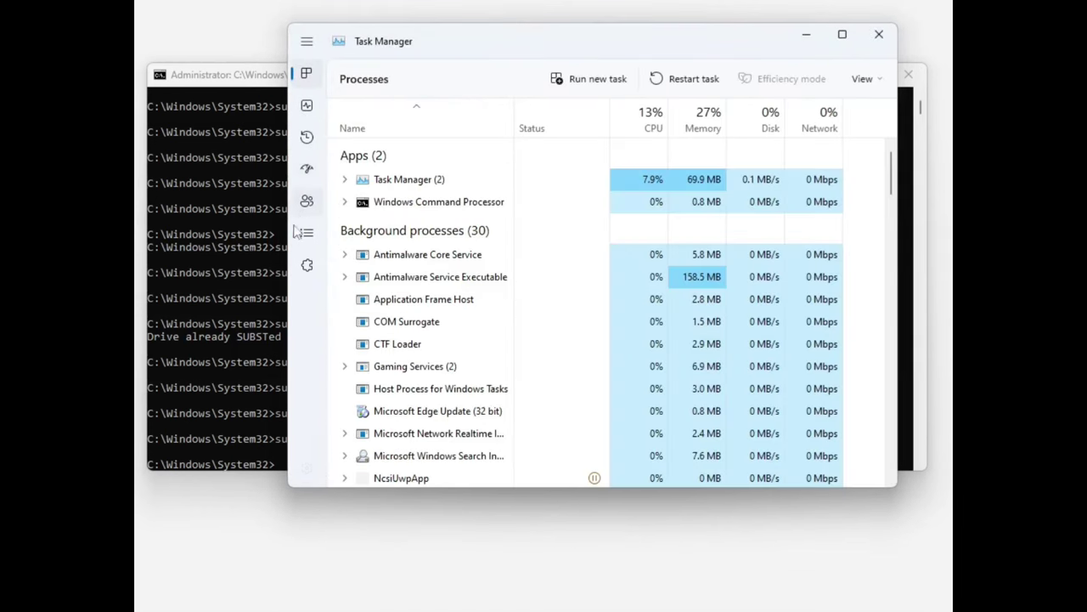
{"action": "left_click", "coordinate": [307, 232]}
Try running W:\Windows\explorer.exe with the argument C:\ as a new task.
{"action": "left_click", "coordinate": [603, 78]}
{"action": "left_click", "coordinate": [489, 111]}
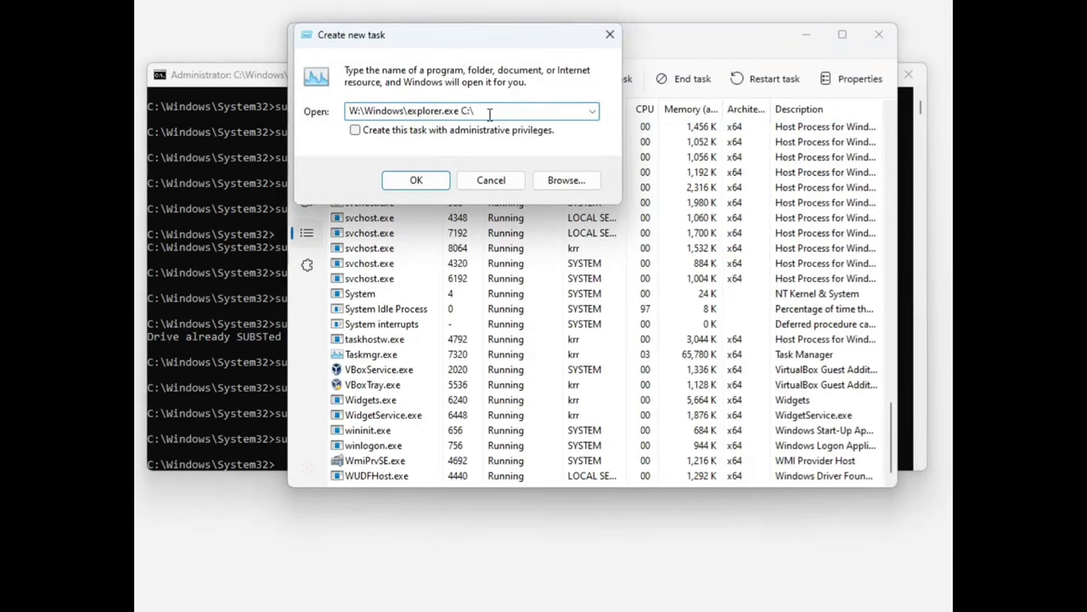
{"action": "key", "text": "Return"}
{"action": "mouse_move", "coordinate": [651, 34]}
{"action": "left_mouse_down"}
{"action": "mouse_move", "coordinate": [668, 435]}
{"action": "mouse_move", "coordinate": [641, 359]}
{"action": "mouse_move", "coordinate": [657, 31]}
{"action": "left_mouse_up"}
{"action": "left_click", "coordinate": [642, 307]}
Try running W:\Windows\explorer.exe with /LOADSAVEDWINDOWS and administrative privileges, and look through the process details for it.
{"action": "left_click", "coordinate": [599, 74]}
{"action": "left_click_drag", "start_coordinate": [498, 112], "coordinate": [425, 109]}
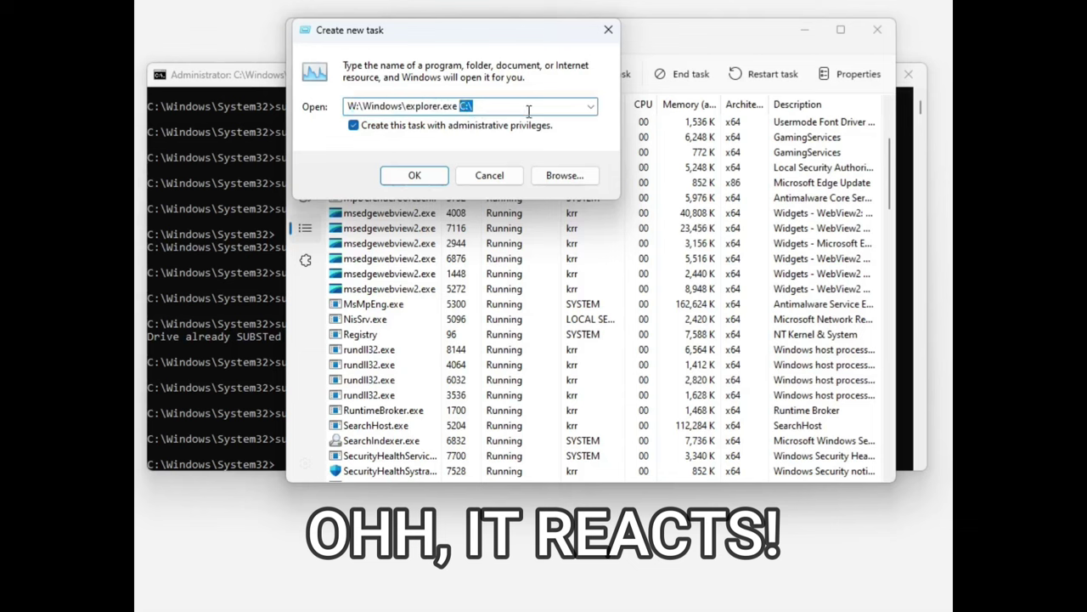
{"action": "type", "text": "/LOADSAVEDWINDOWS"}
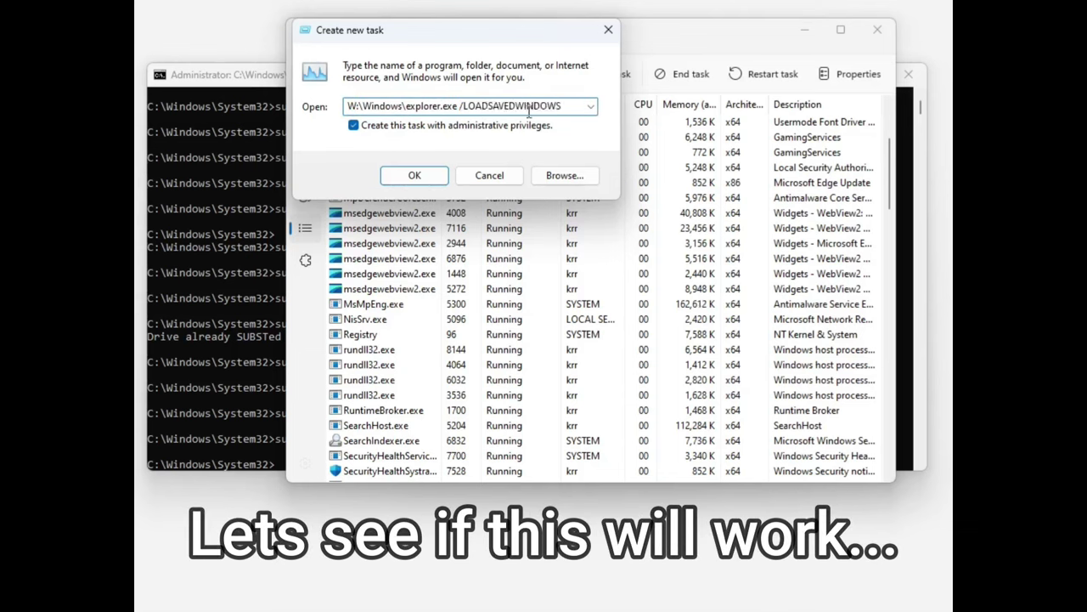
{"action": "key", "text": "ctrl+a"}
{"action": "key", "text": "Return"}
{"action": "scroll", "coordinate": [657, 316], "scroll_direction": "down", "scroll_amount": 20}
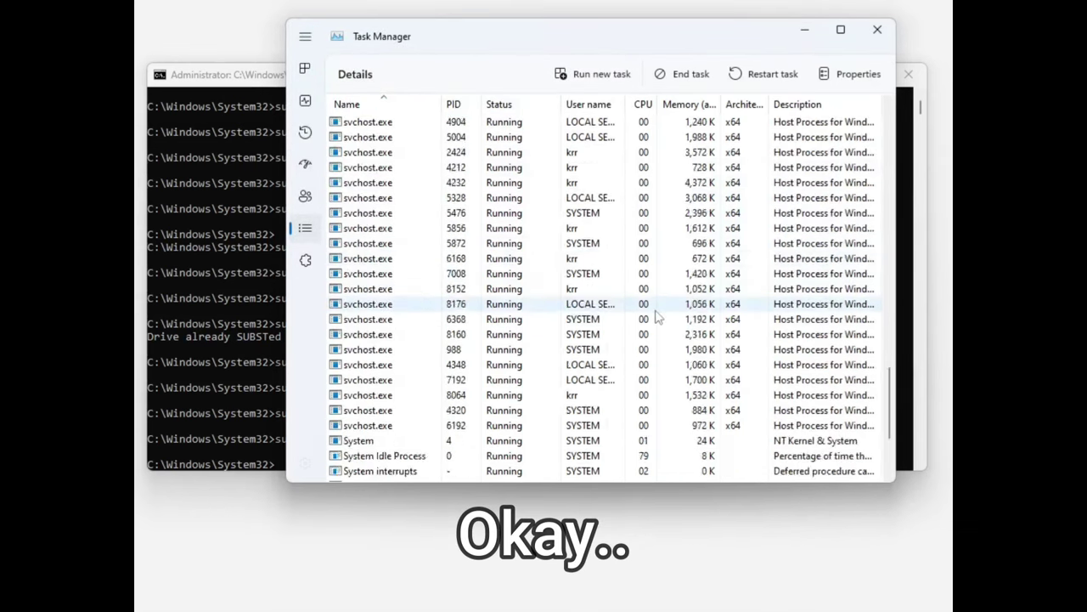
{"action": "scroll", "coordinate": [510, 357], "scroll_direction": "up", "scroll_amount": 10}
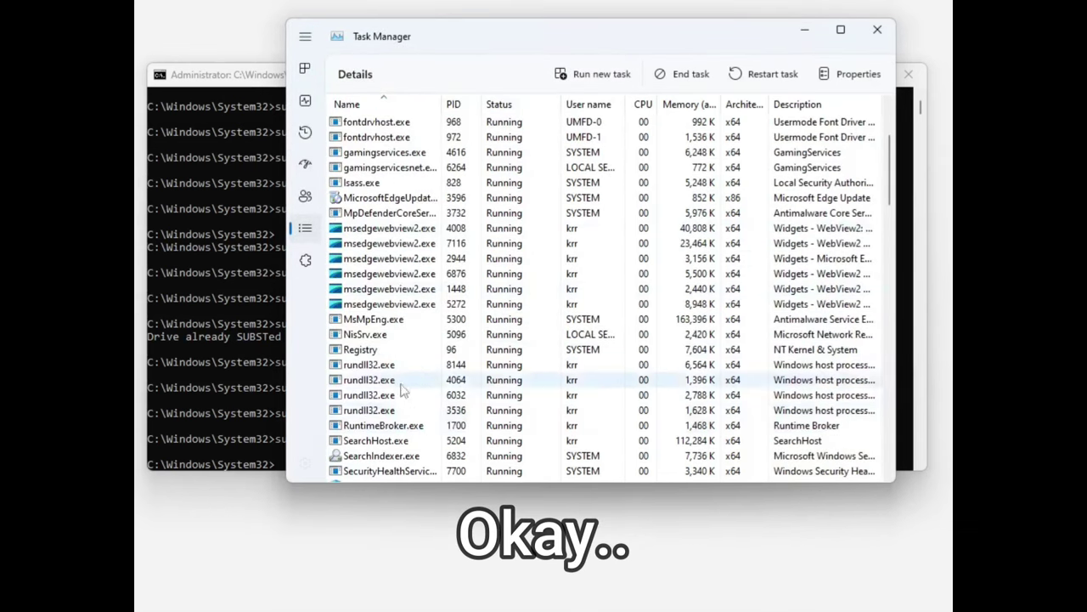
Close the command prompt and run a new task that starts the regular Windows 11 explorer shell.
{"action": "left_click", "coordinate": [250, 82]}
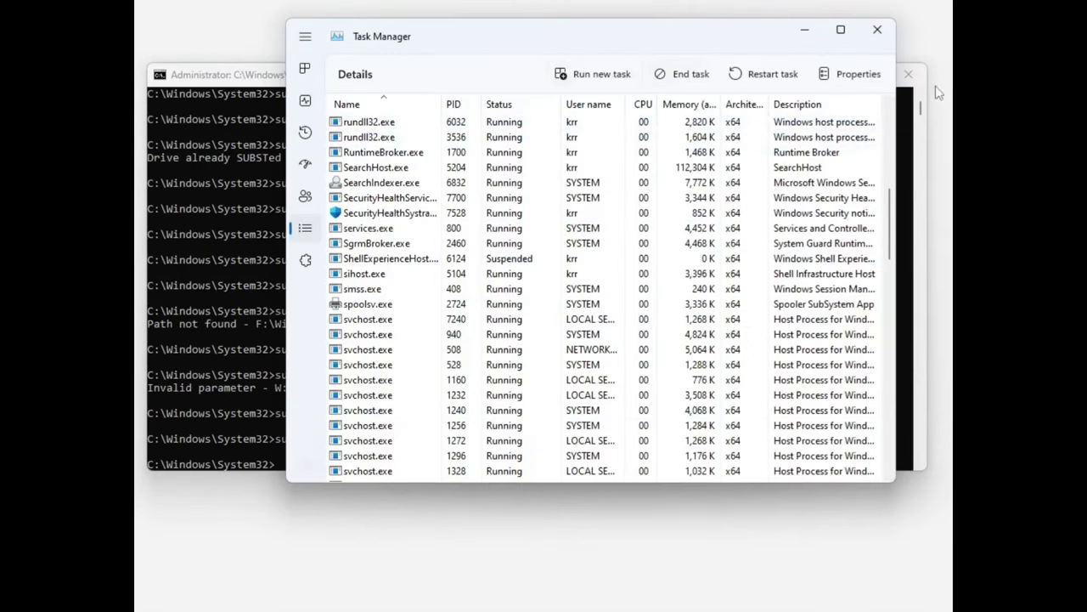
{"action": "left_click", "coordinate": [909, 74]}
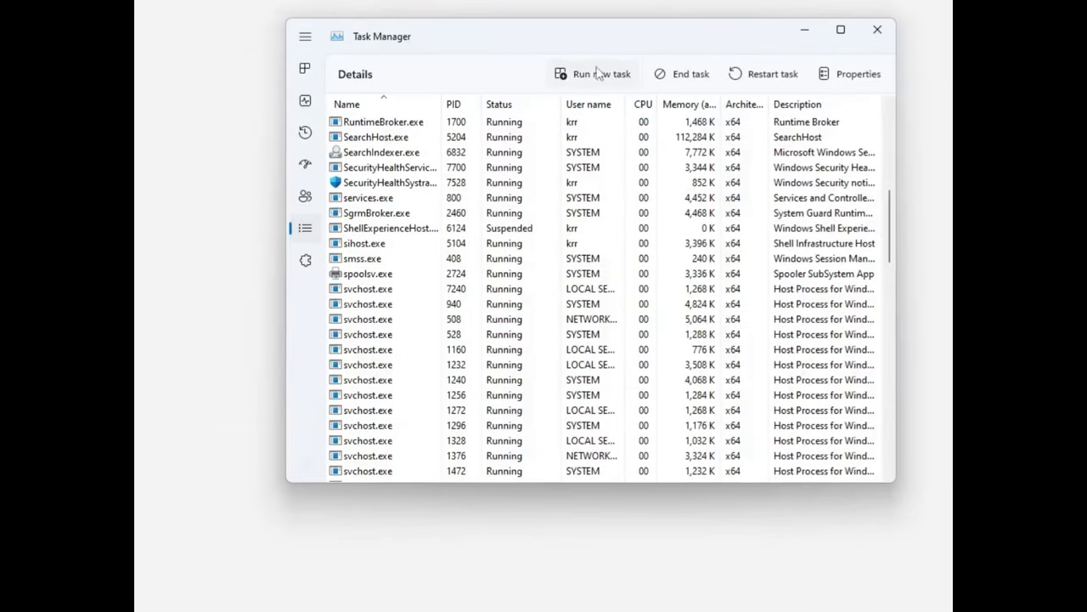
{"action": "left_click", "coordinate": [600, 75]}
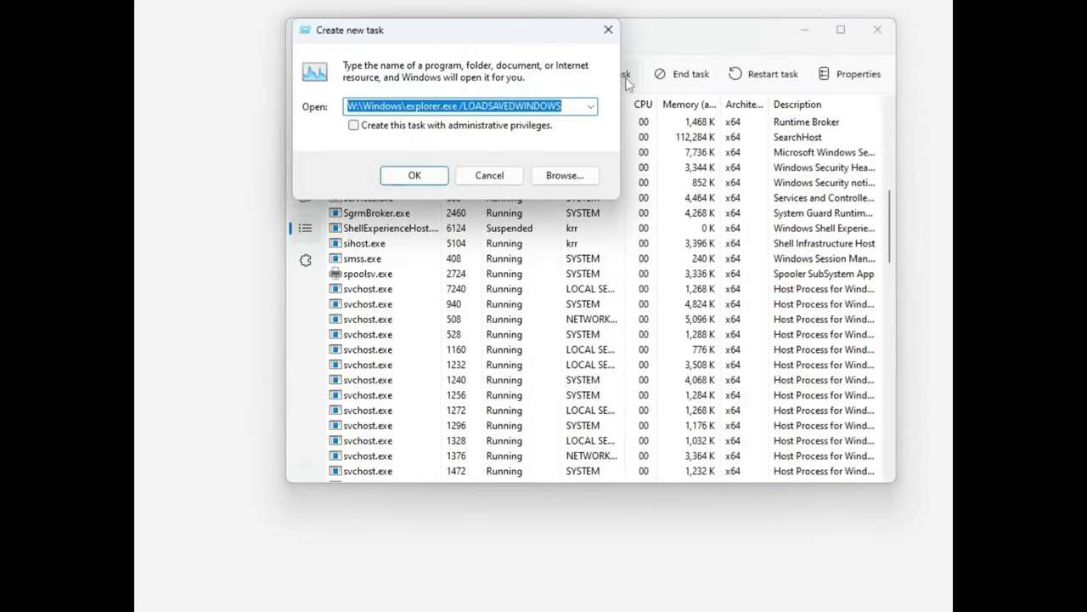
{"action": "key", "text": "Return"}
{"action": "scroll", "coordinate": [592, 422], "scroll_direction": "up", "scroll_amount": 5}
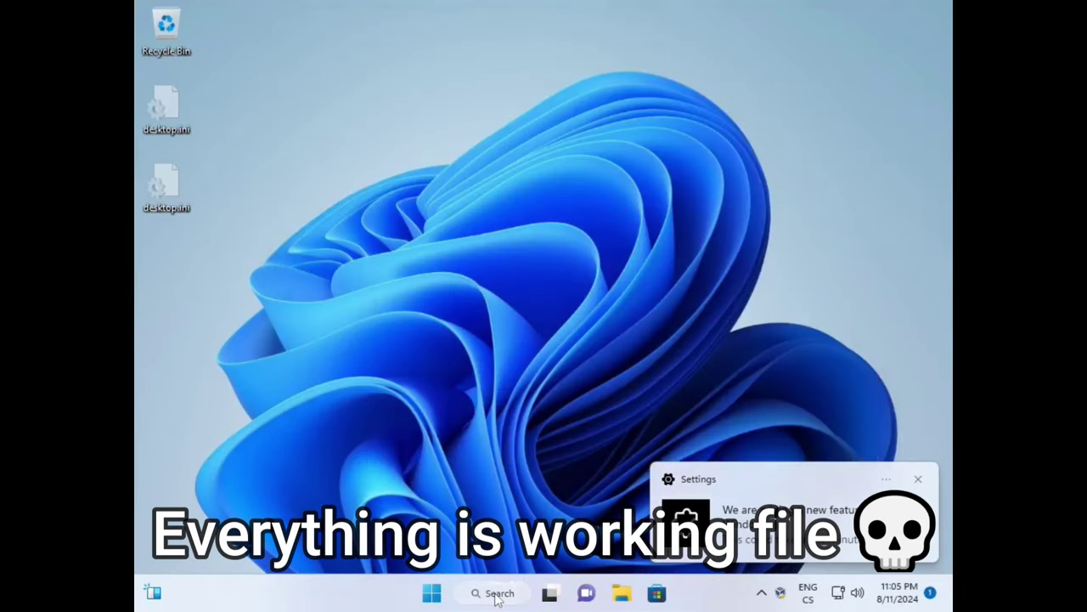
Test Windows search with "I hate u microsoft if u see this", clear the query and close the search.
{"action": "left_click", "coordinate": [498, 594]}
{"action": "type", "text": "I hate u microsoft "}
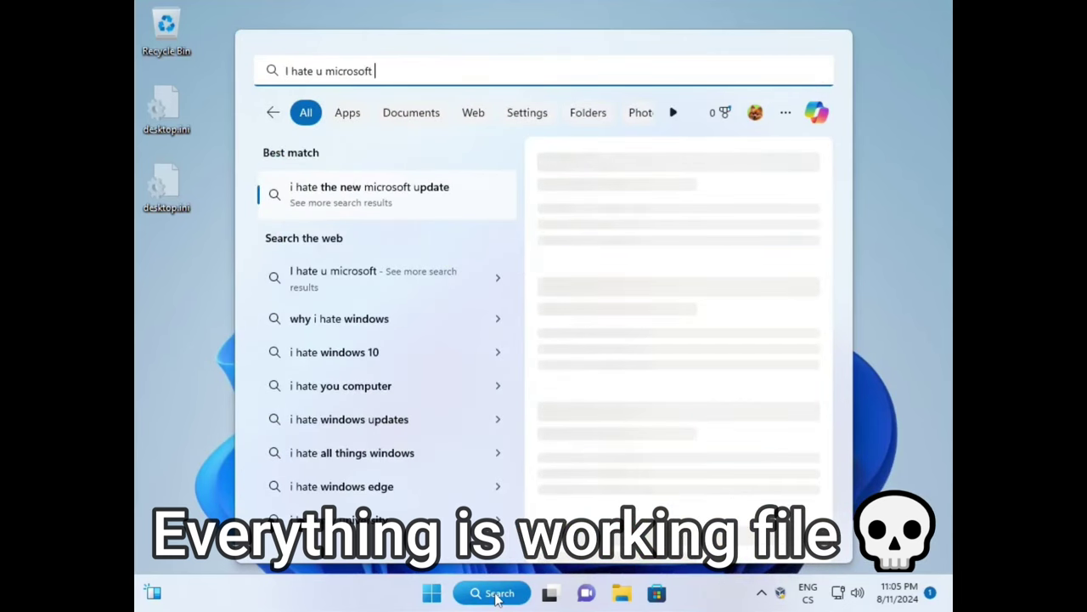
{"action": "type", "text": "if u see this"}
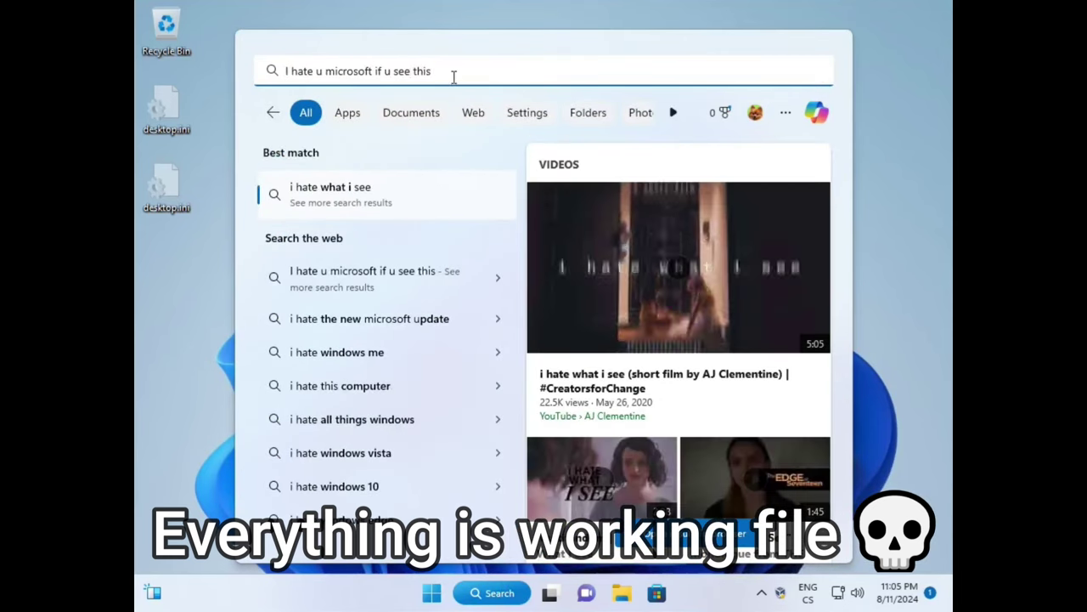
{"action": "key", "text": "ctrl+a"}
{"action": "key", "text": "BackSpace"}
{"action": "left_click", "coordinate": [853, 162]}
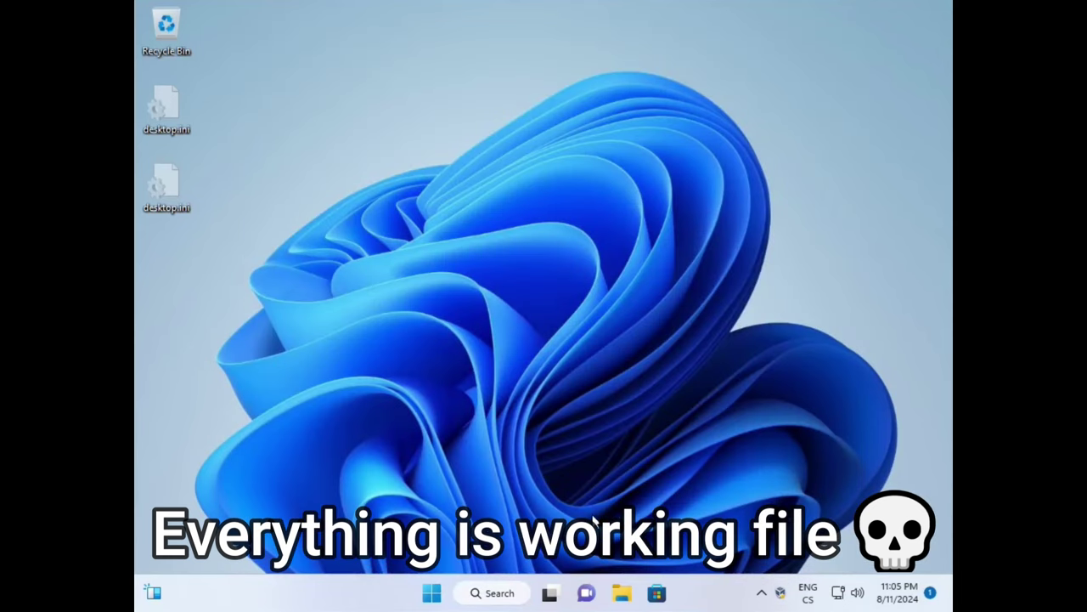
{"action": "key", "text": "super+r"}
{"action": "type", "text": ":("}
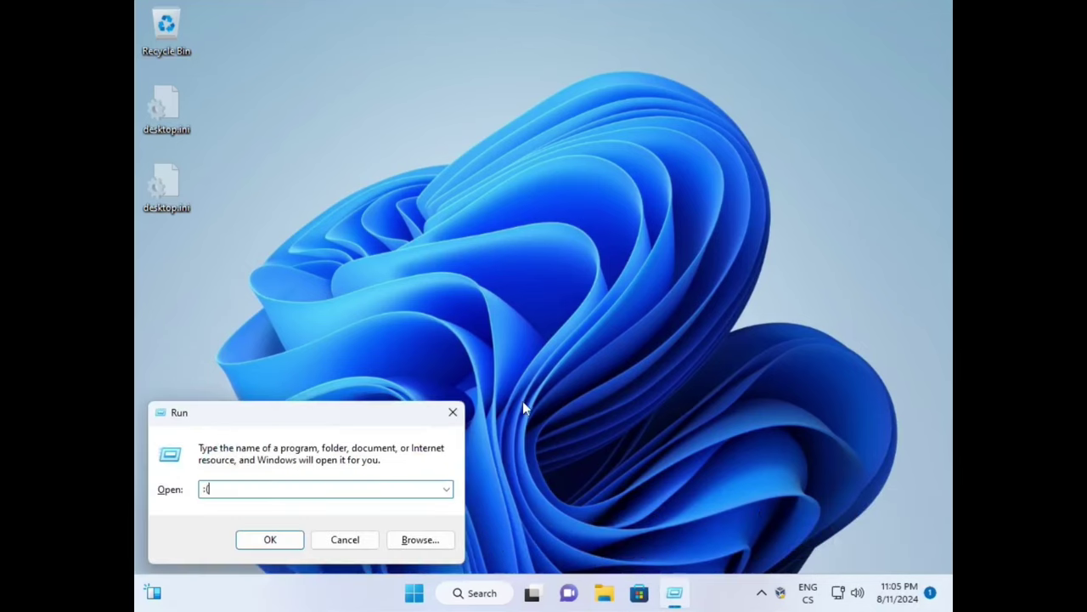
{"action": "left_click", "coordinate": [357, 543]}
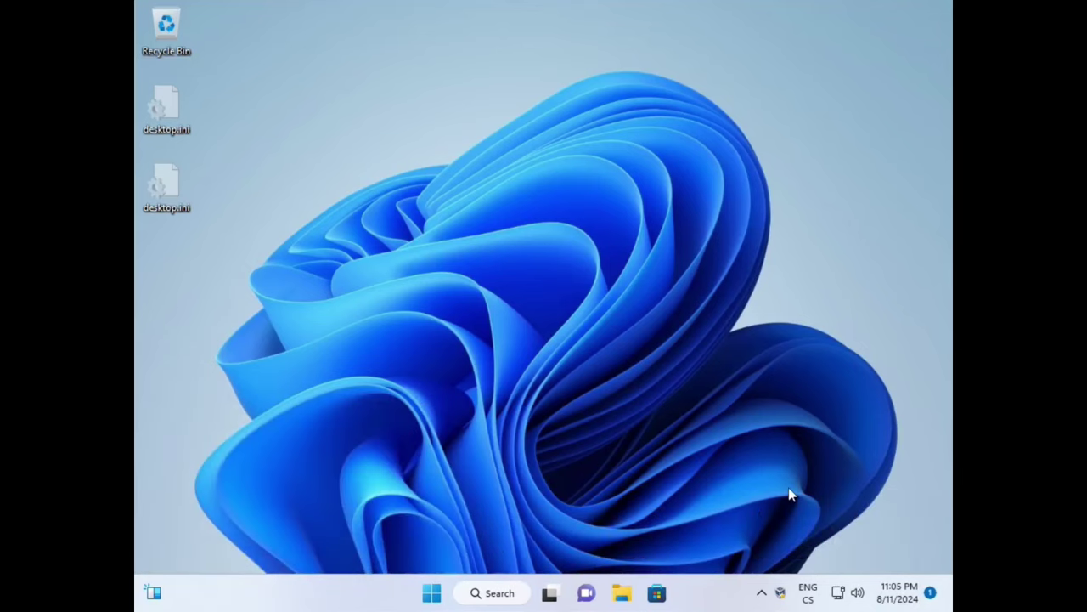